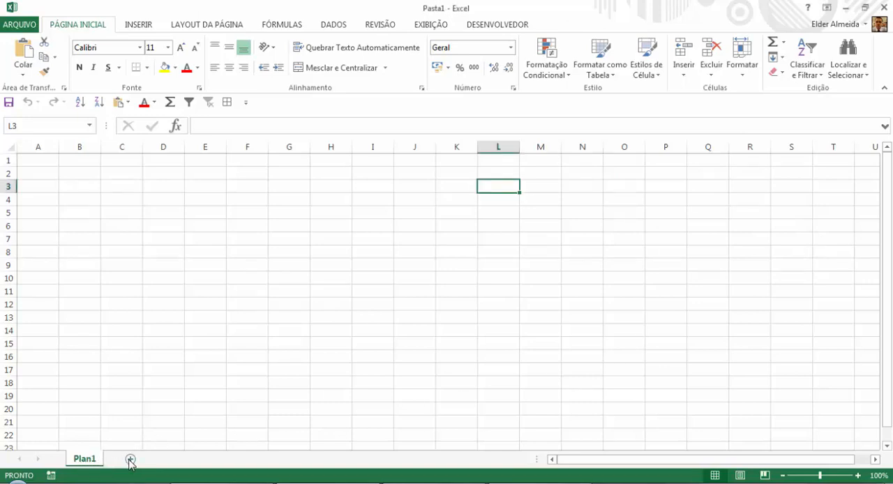
Add three new worksheets to the workbook after Plan1.
left_click(130, 459)
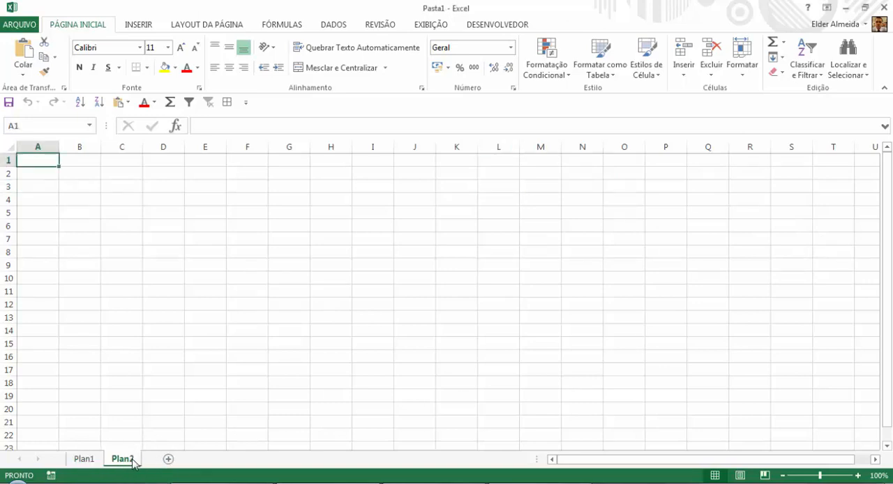
left_click(168, 460)
left_click(207, 460)
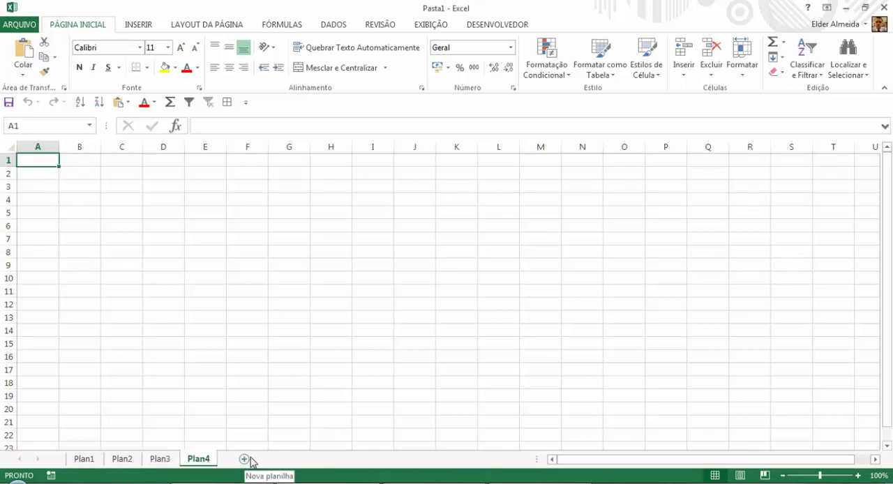
left_click_drag(602, 461, 533, 477)
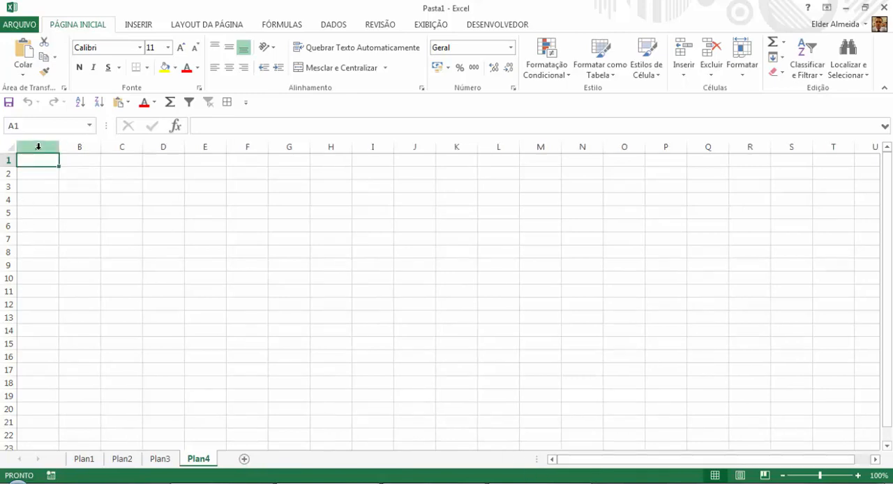
Select the whole of row 1 and the whole of column A on sheet Plan4.
left_click(4, 159)
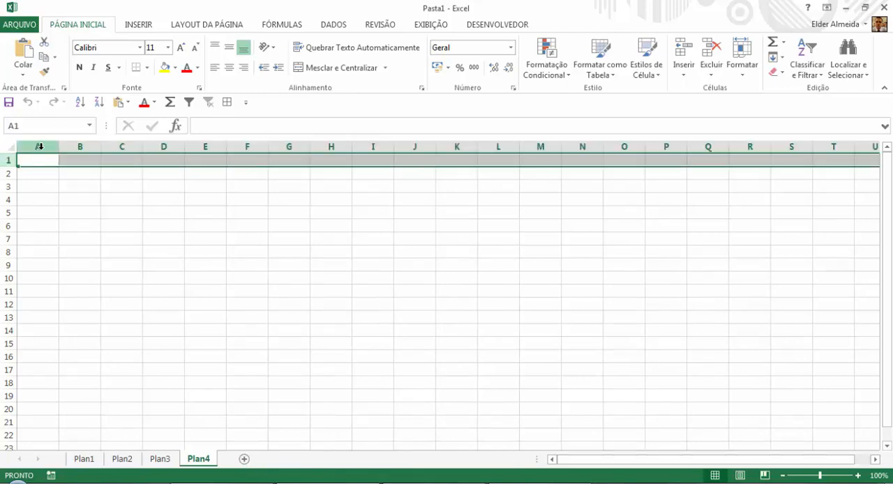
left_click(41, 149)
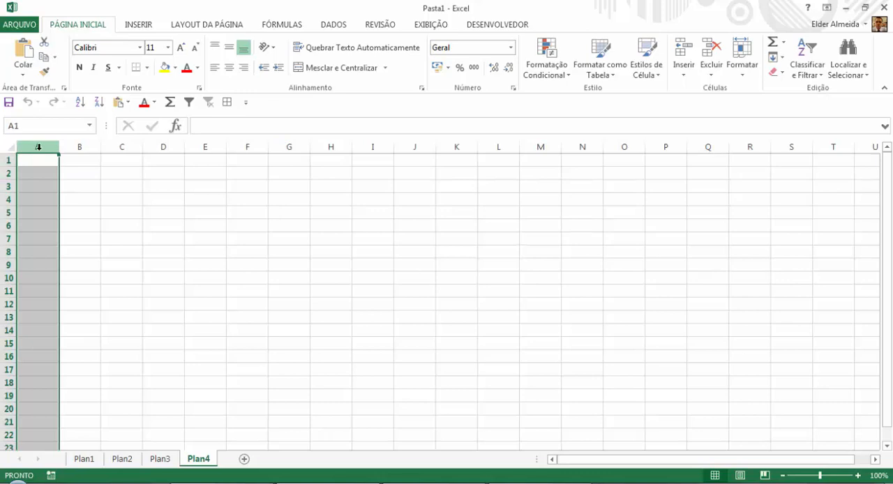
left_click(37, 147)
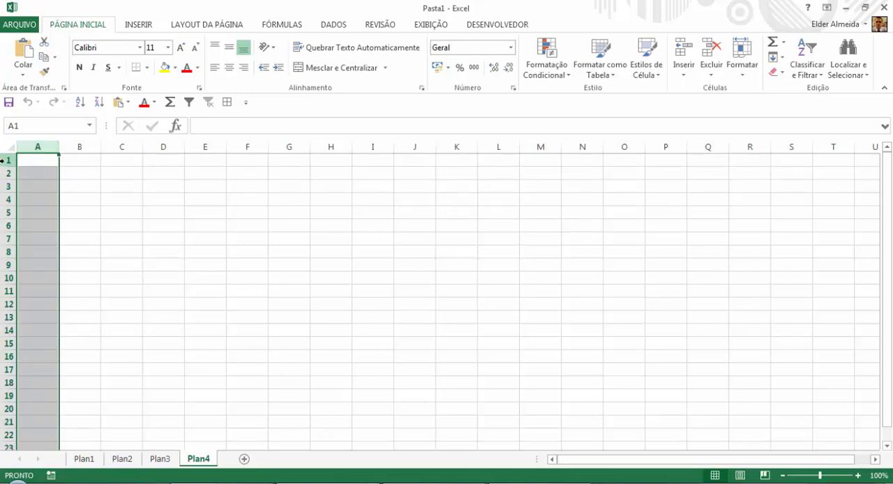
key("shift+space")
key("ctrl+space")
Select individual cells one by one in column A from A1 to A5 and in column B from B1 to B3.
left_click(33, 165)
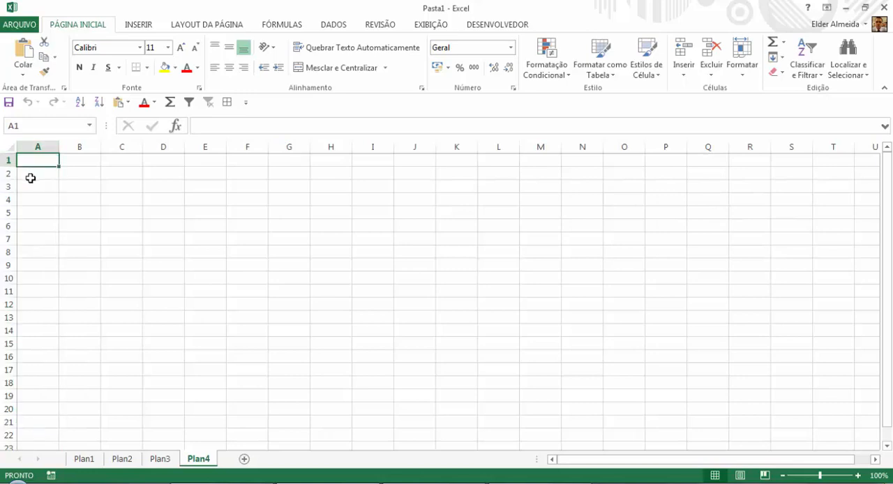
left_click(30, 189)
left_click(31, 201)
left_click(34, 212)
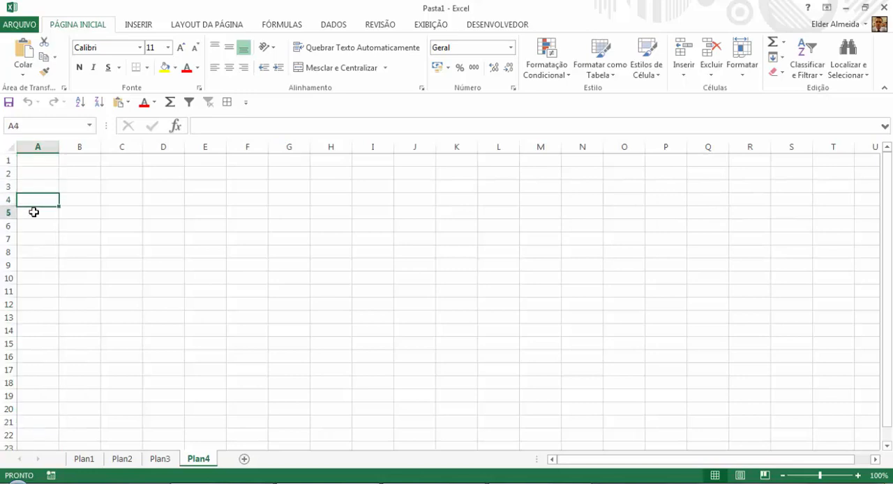
left_click(86, 161)
left_click(85, 172)
left_click(83, 186)
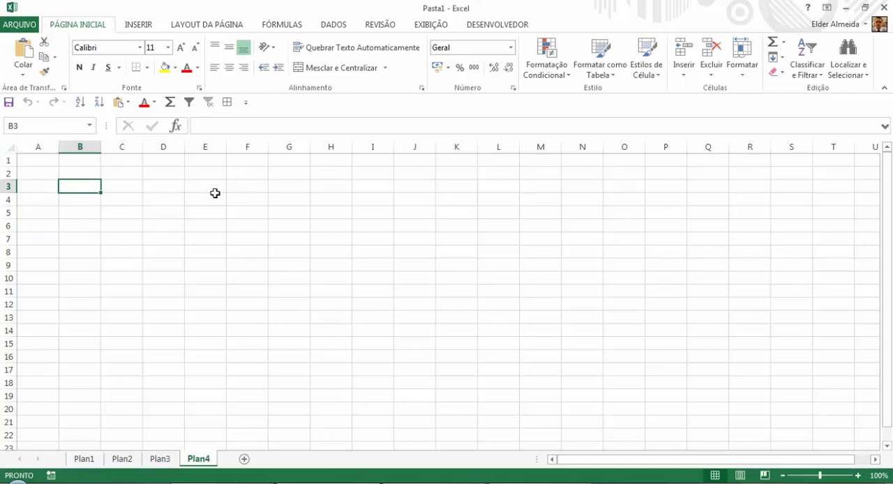
View the formula bar in editing mode for cell B3 and glance at the insertion commands, leaving the cell empty.
left_click(205, 126)
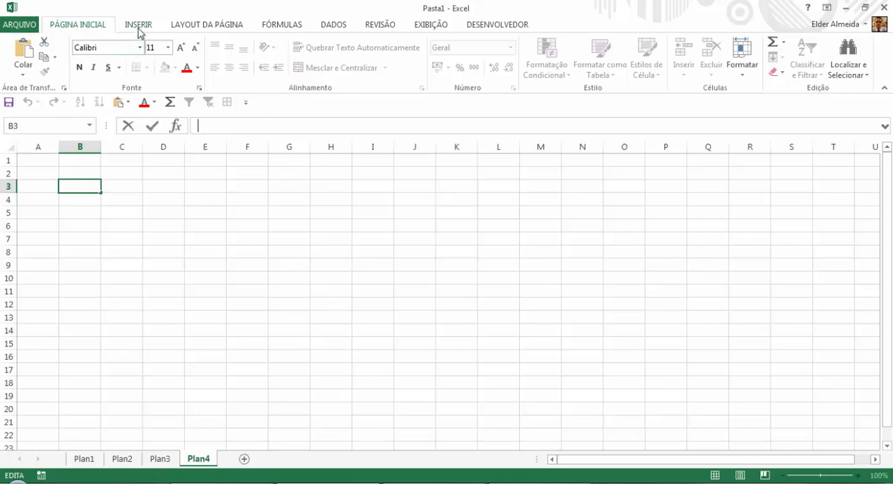
scroll(98, 33, "down", 1)
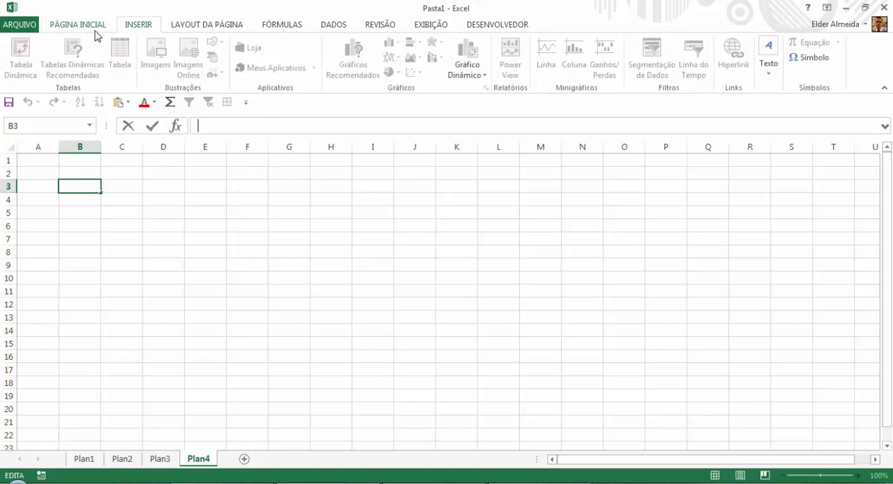
scroll(75, 33, "up", 1)
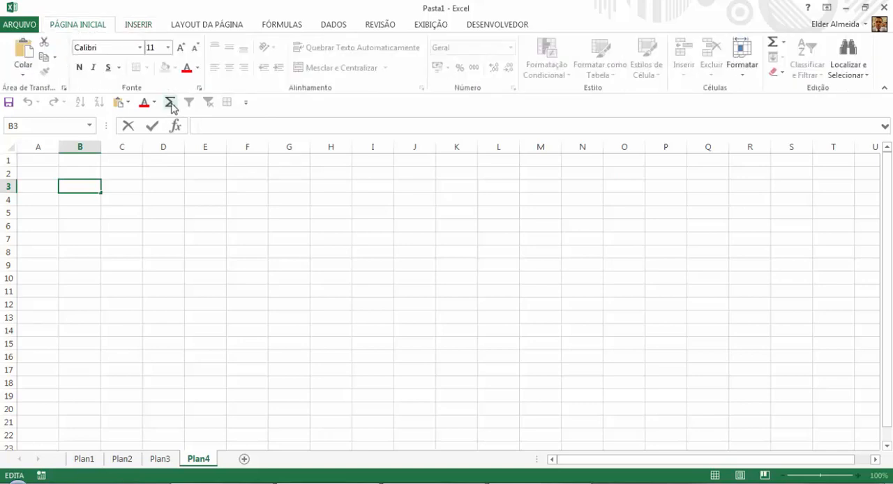
left_click(129, 197)
left_click(85, 185)
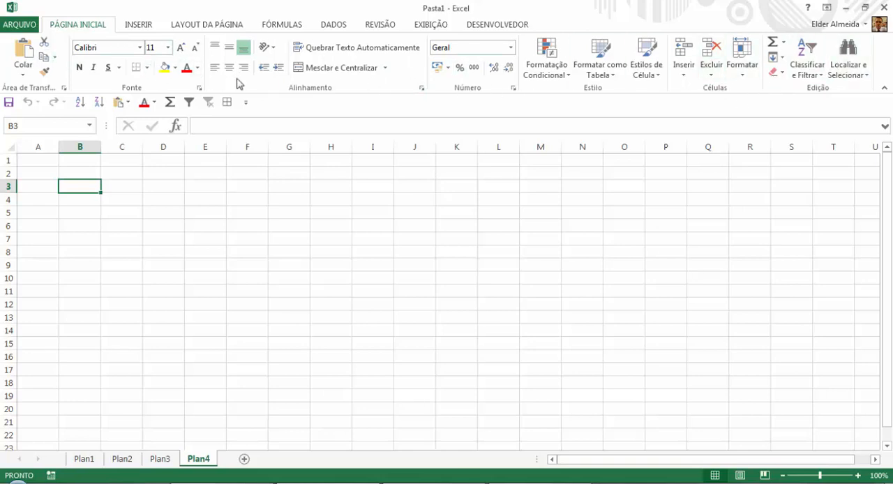
Examine the insertion, page layout, formula, data and review commands, including the additional function categories and the text functions.
left_click(151, 28)
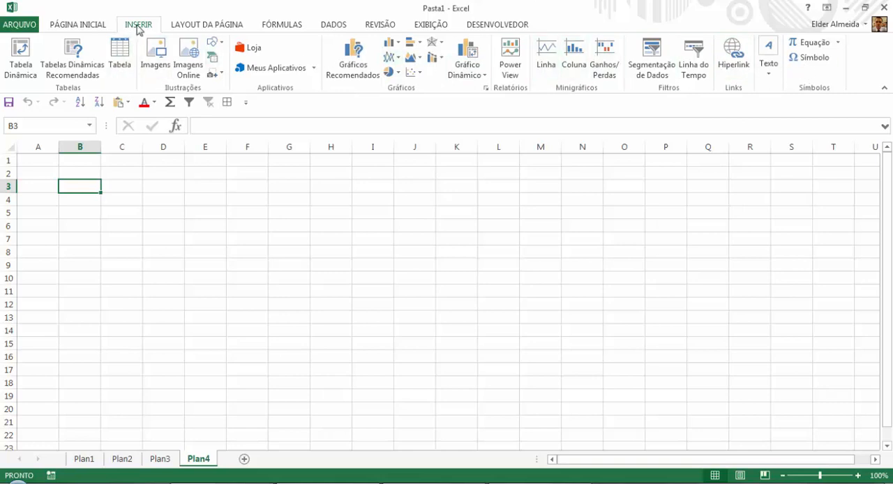
left_click(187, 26)
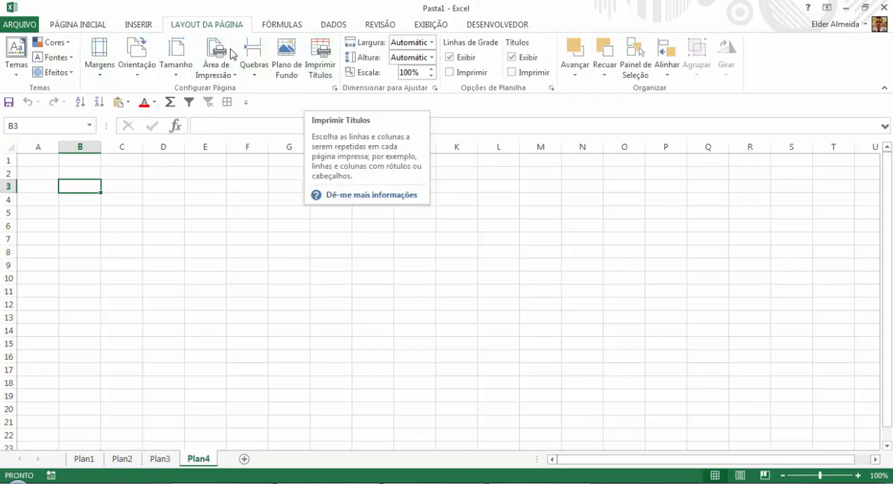
left_click(280, 28)
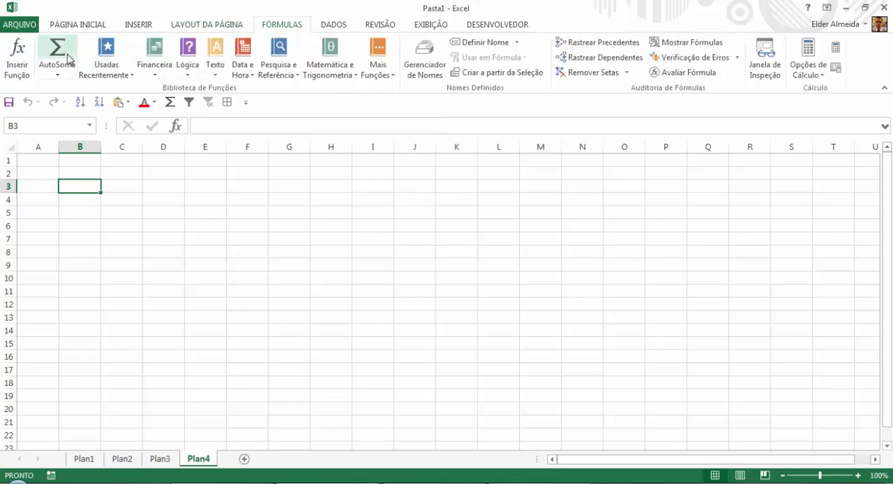
left_click(390, 78)
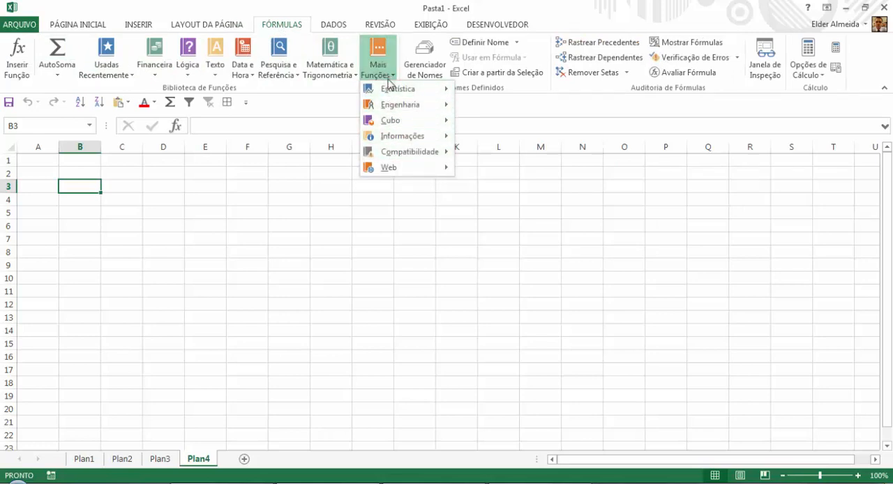
left_click(216, 70)
left_click(218, 72)
left_click(219, 72)
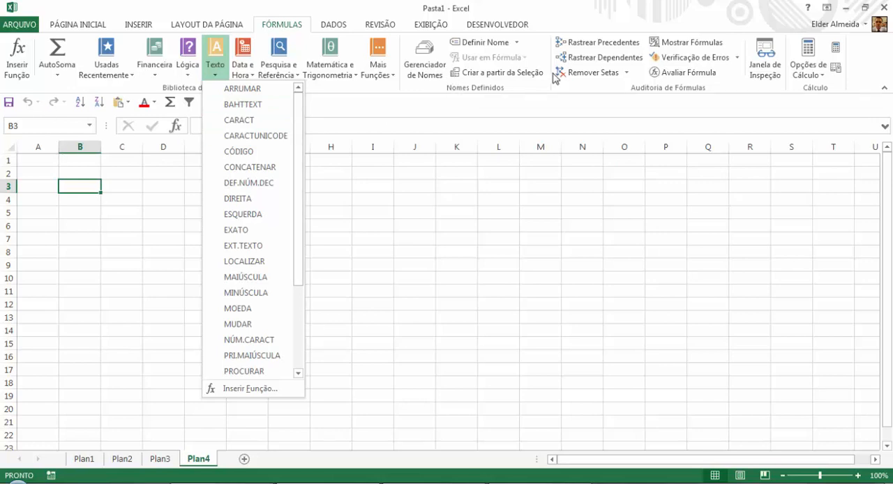
left_click(340, 27)
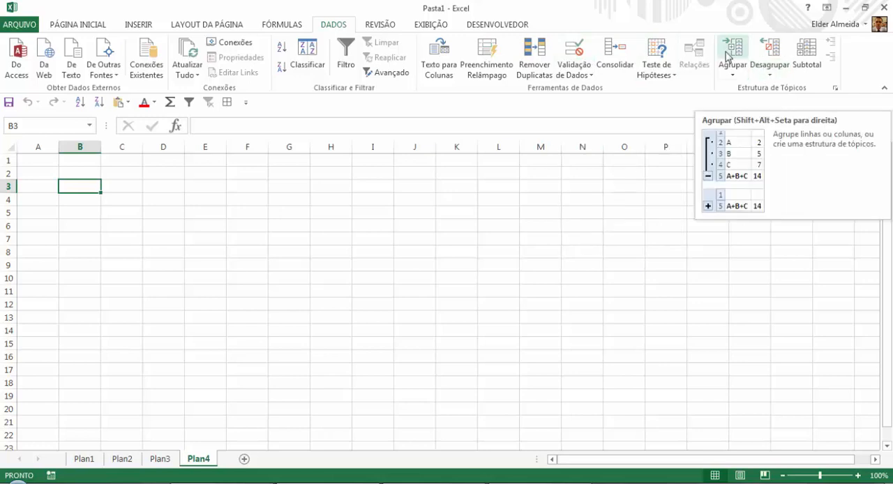
left_click(380, 25)
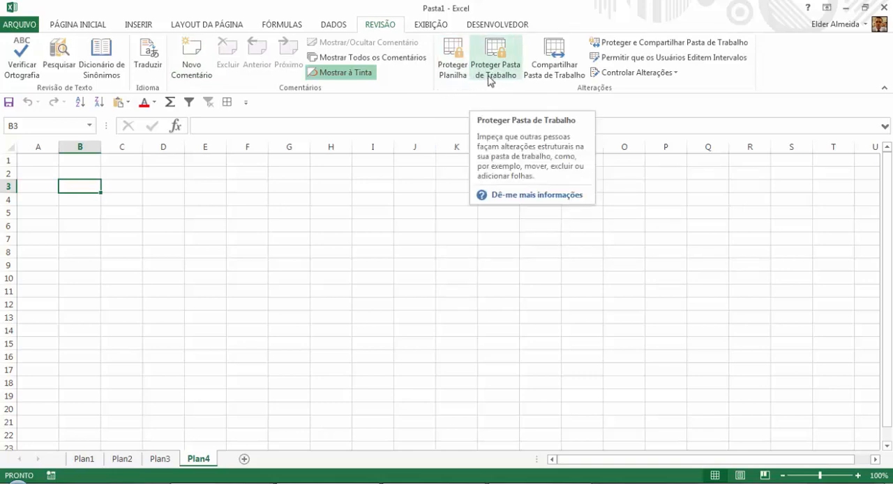
Hide the gridlines on Plan4 and show them again, and glance at the developer commands.
left_click(440, 28)
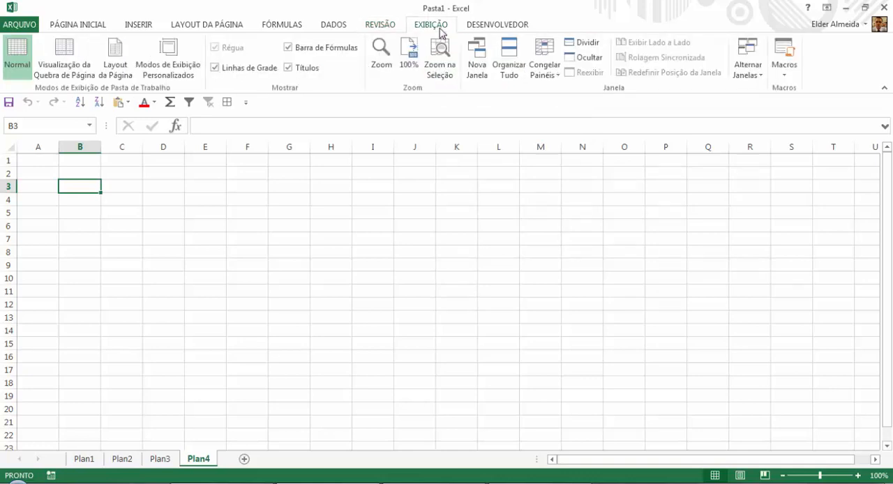
left_click(214, 68)
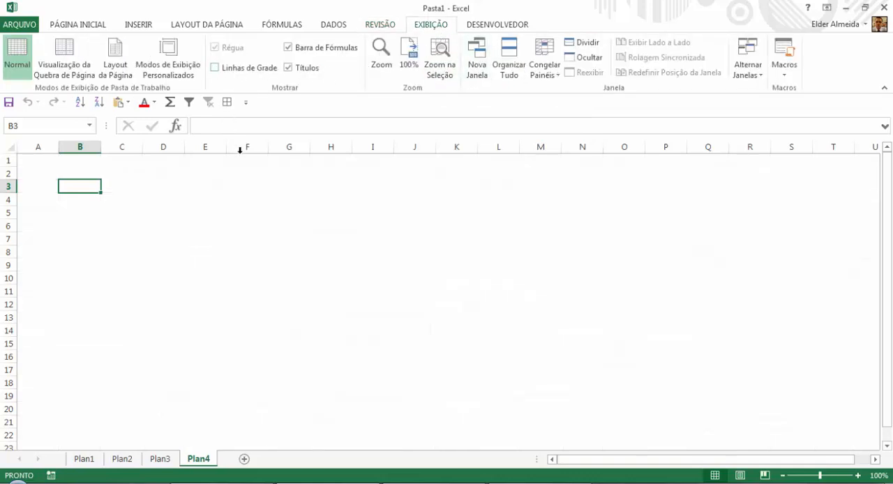
left_click(214, 67)
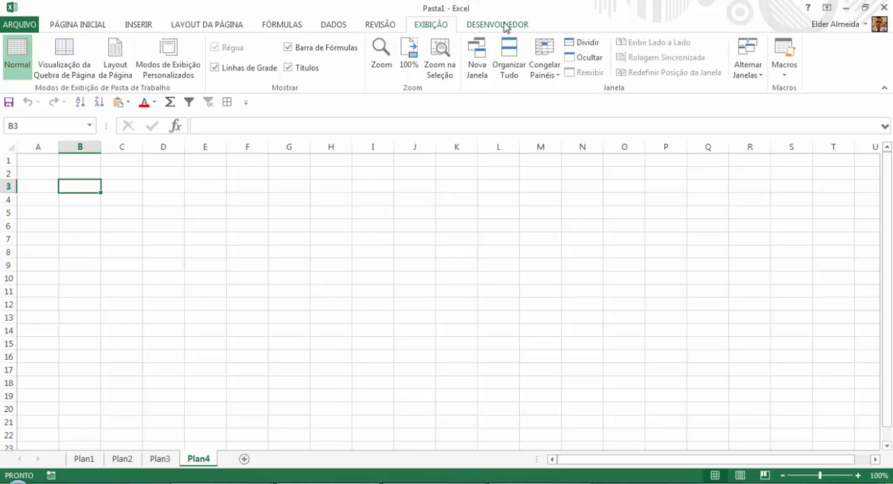
left_click(505, 25)
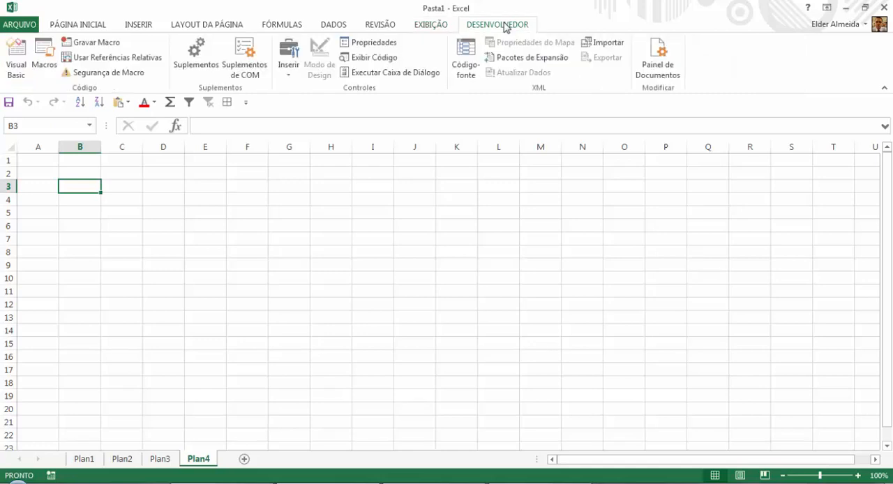
left_click(92, 27)
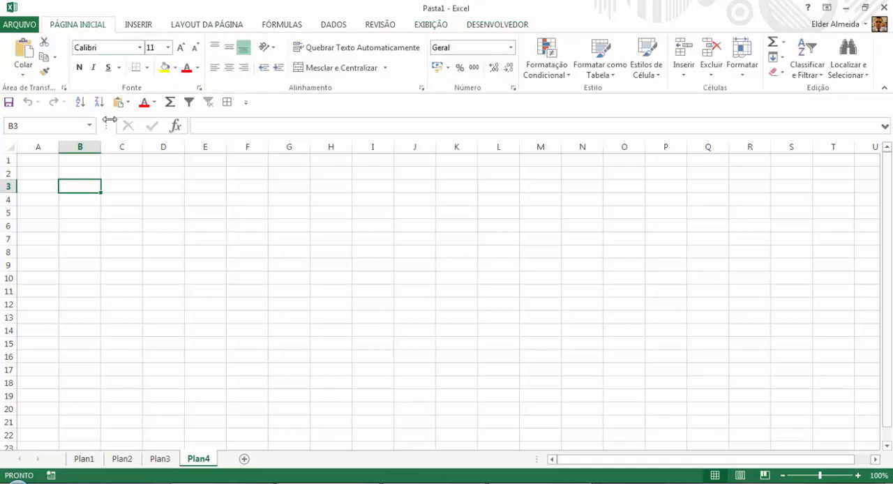
Enter 2 in cell A2 and 1 in cell B2 of Plan4.
left_click(73, 171)
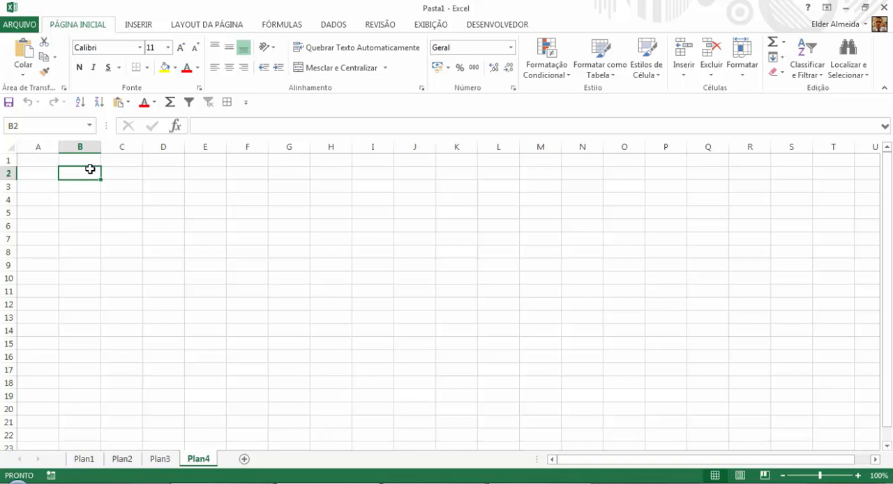
left_click(43, 171)
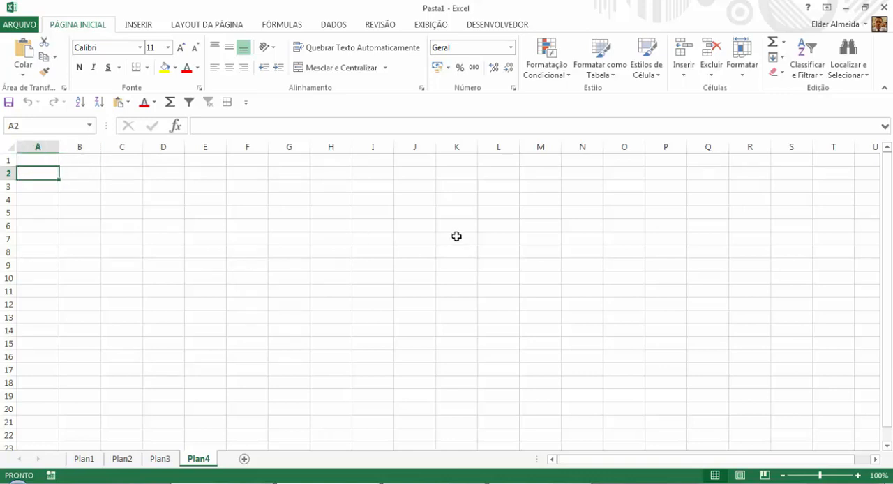
type("2")
key("Tab")
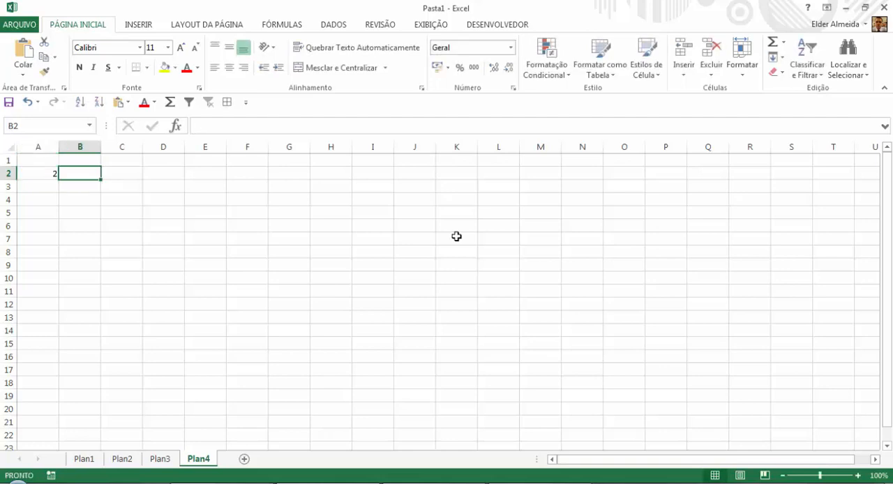
type("1")
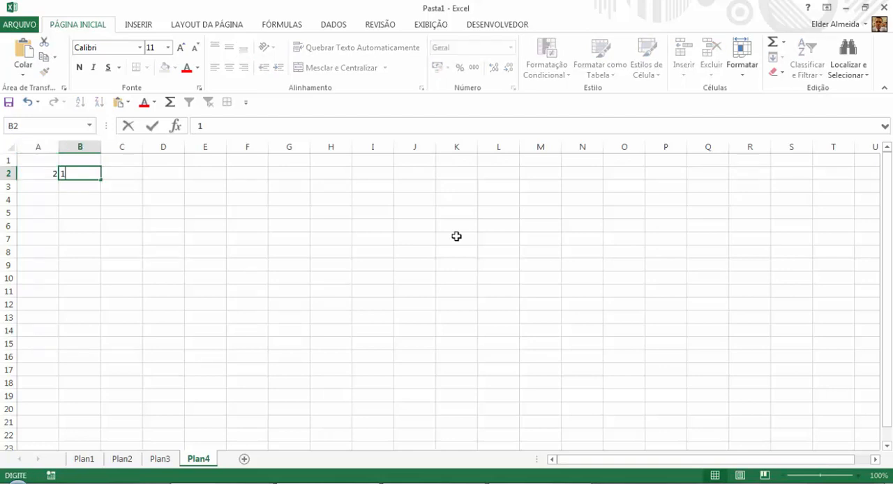
key("Tab")
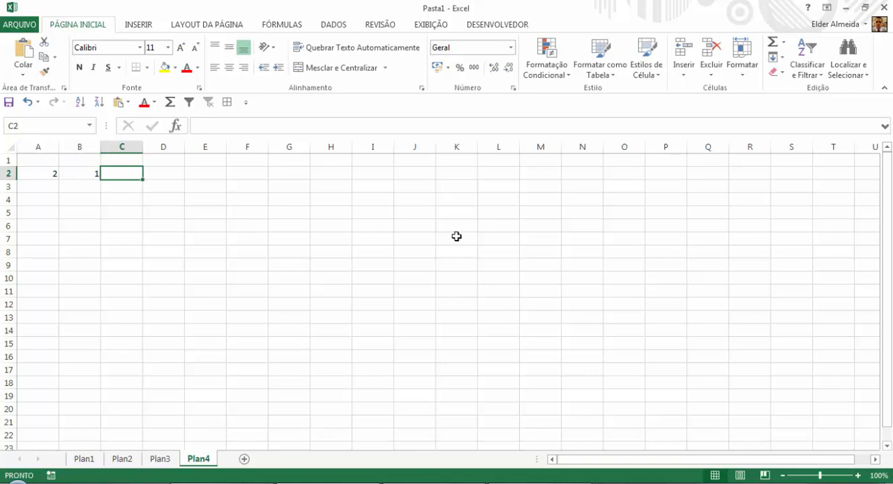
Enter the formula =A2+B2 in cell C2 to add the two numbers, and check the formula.
type("=")
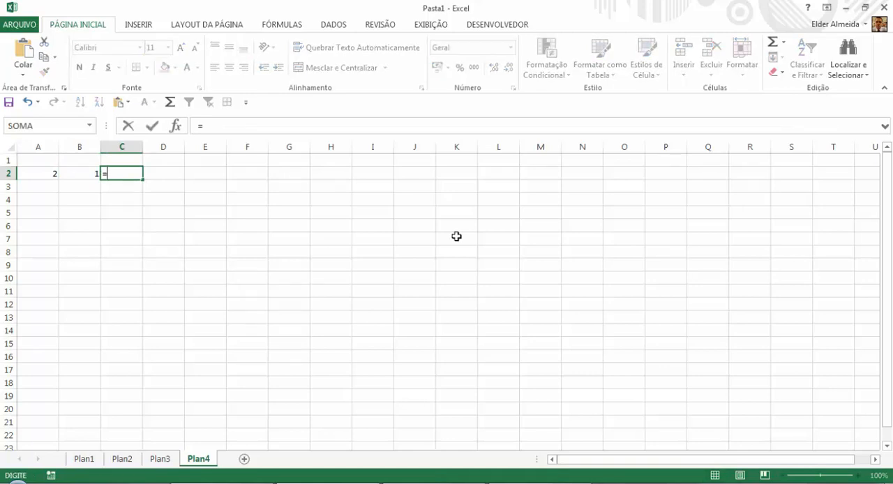
key("Left")
key("Left")
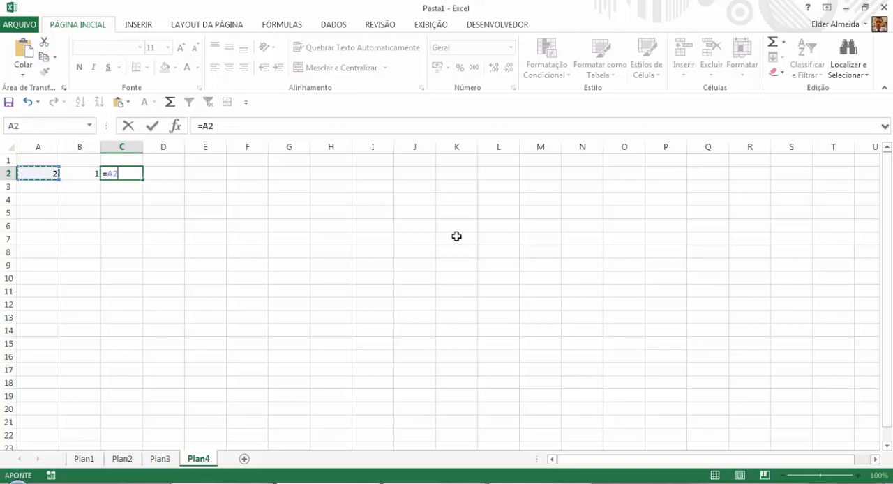
type("+")
key("Left")
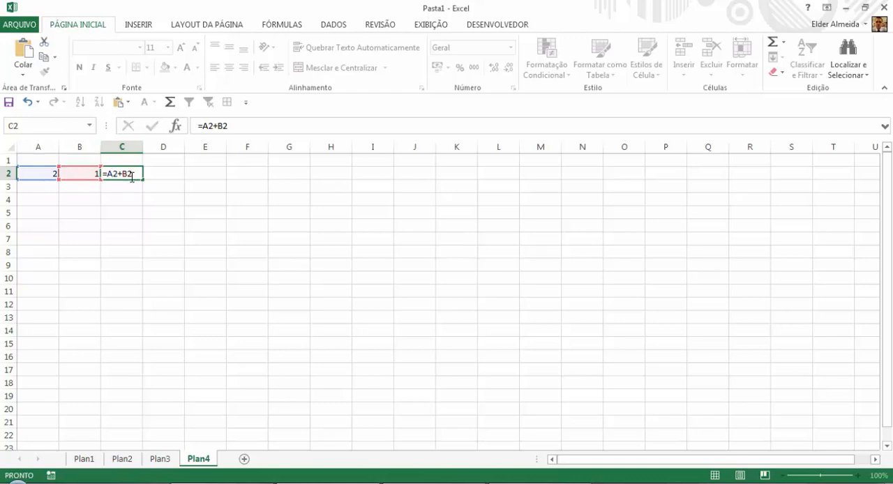
key("Return")
left_click(131, 175)
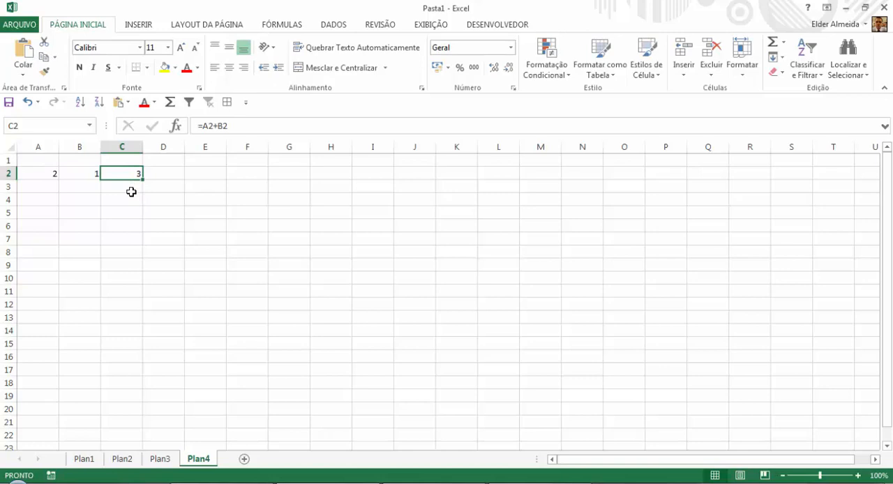
left_click(165, 176)
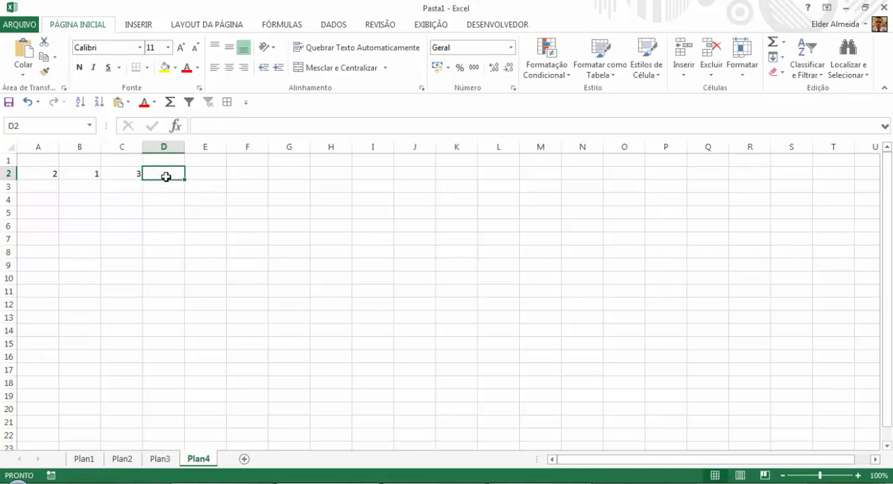
Label the addition result by entering Soma in cell D2.
type("Soma")
key("Return")
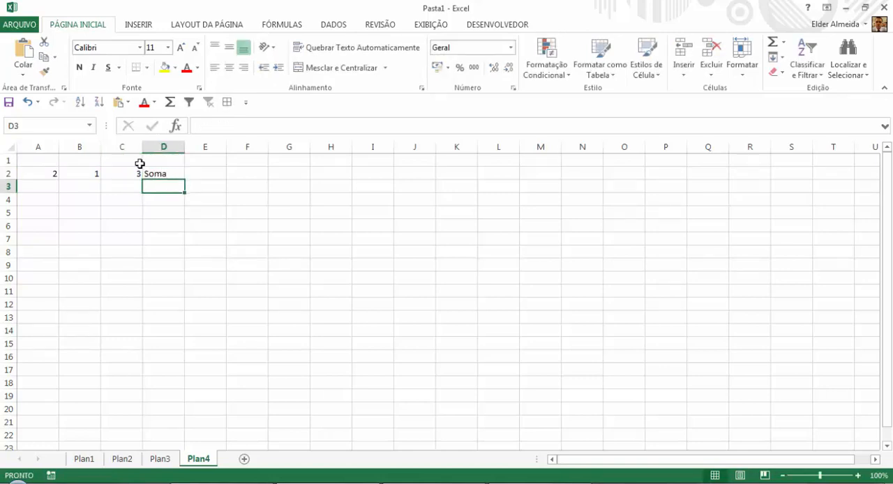
left_click(124, 185)
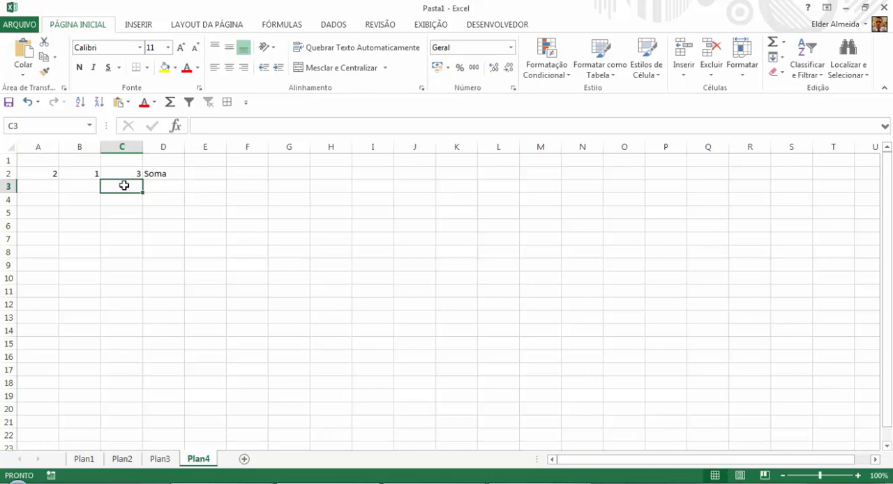
Copy the numbers in A2:B2 into the range A3:B8.
key("Left")
key("Up")
key("Left")
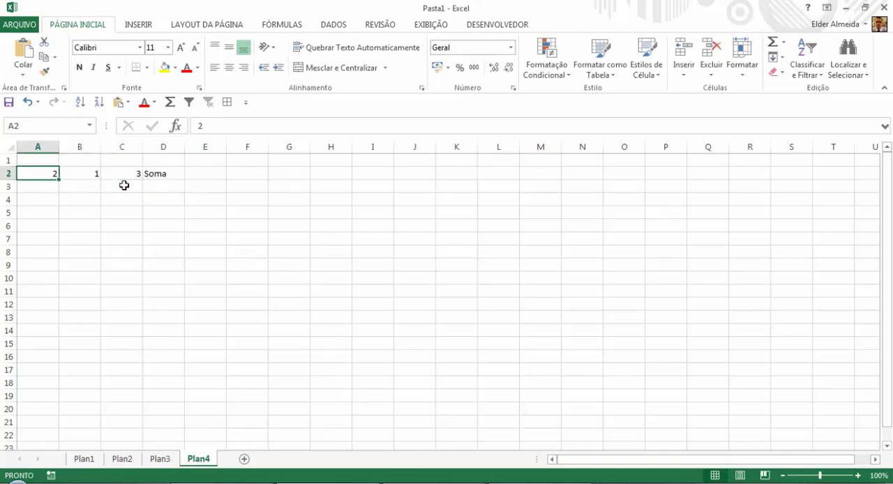
key("shift+Right")
key("ctrl+c")
key("Down")
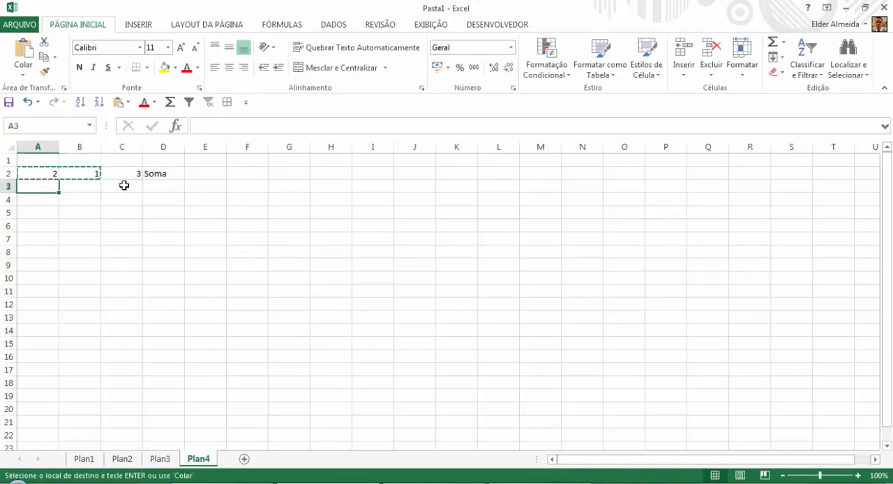
key("shift+Right")
key("shift+Down")
key("shift+Down")
key("shift+Down")
key("shift+Down")
key("shift+Down")
key("ctrl+v")
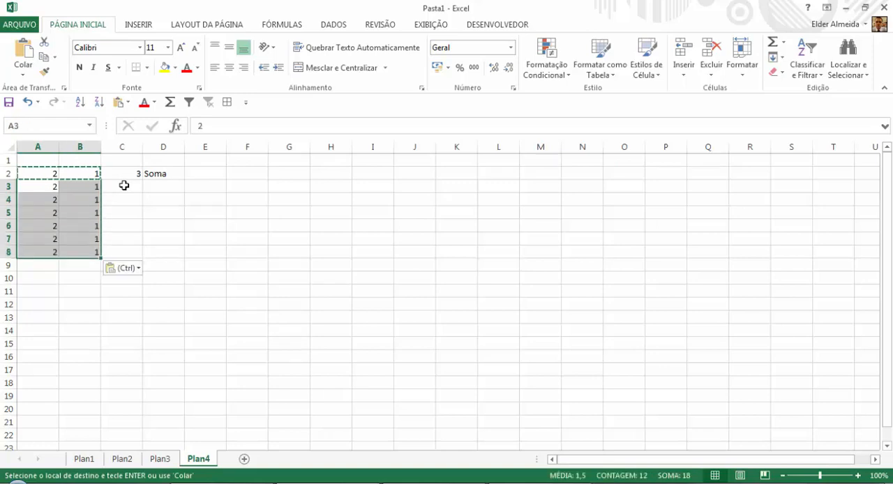
Enter the formula =A3-B3 in cell C3 to subtract the two numbers.
key("Up")
key("Right")
key("Down")
key("Down")
key("Escape")
key("Right")
key("Up")
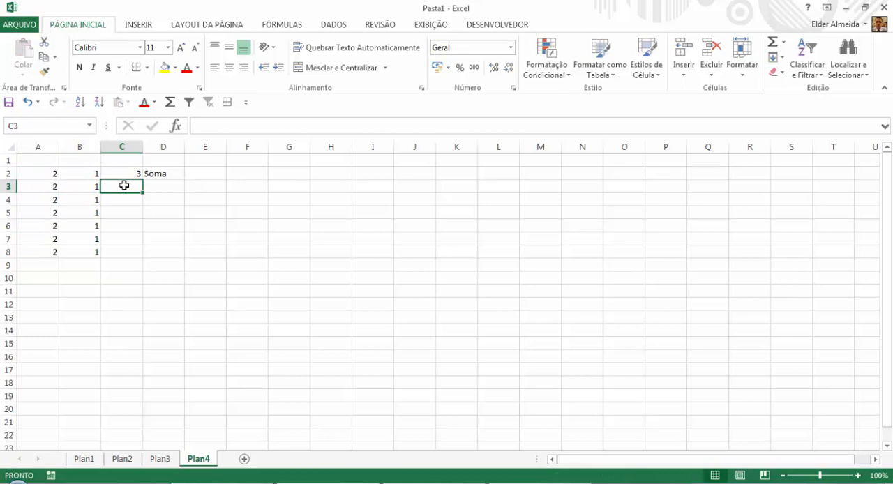
type("=")
key("Left")
key("Left")
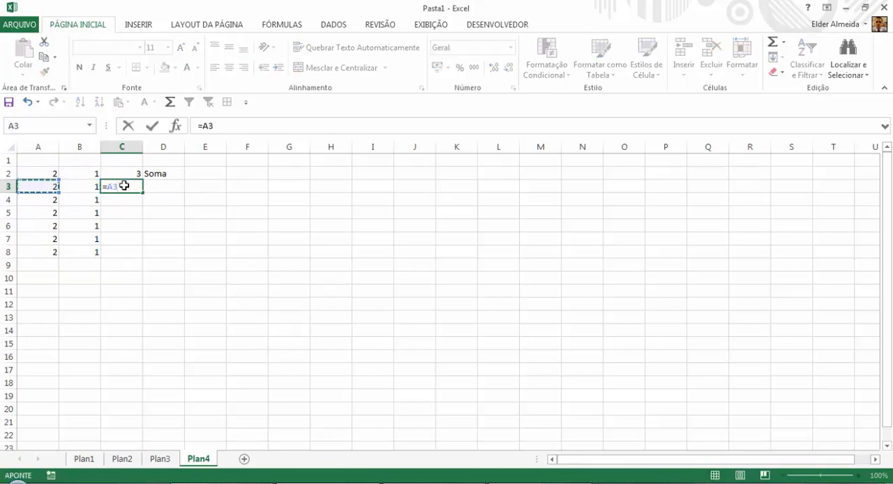
type("-")
key("Left")
key("Return")
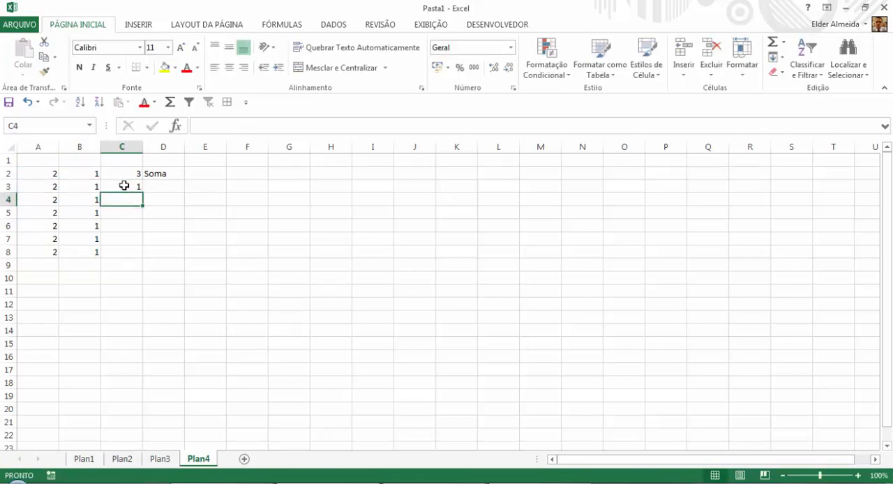
Label the subtraction result by entering Subtração in cell D3.
left_click(178, 185)
type("S")
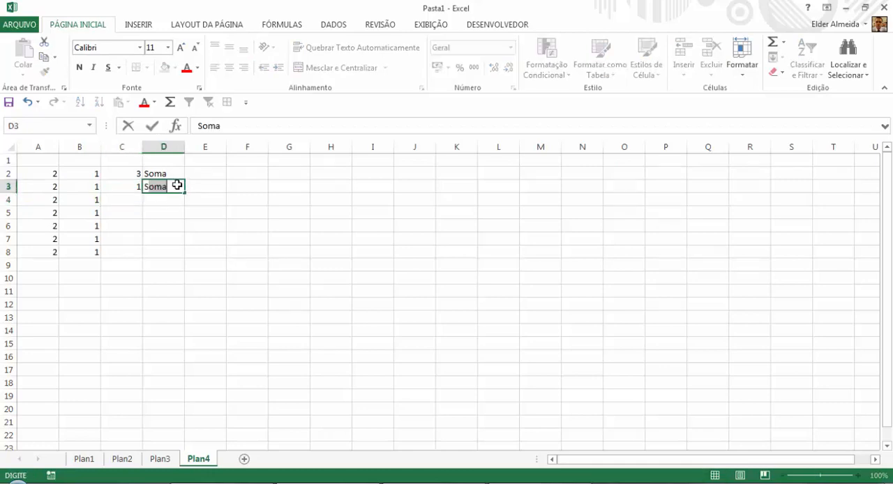
type("ubtração")
key("Return")
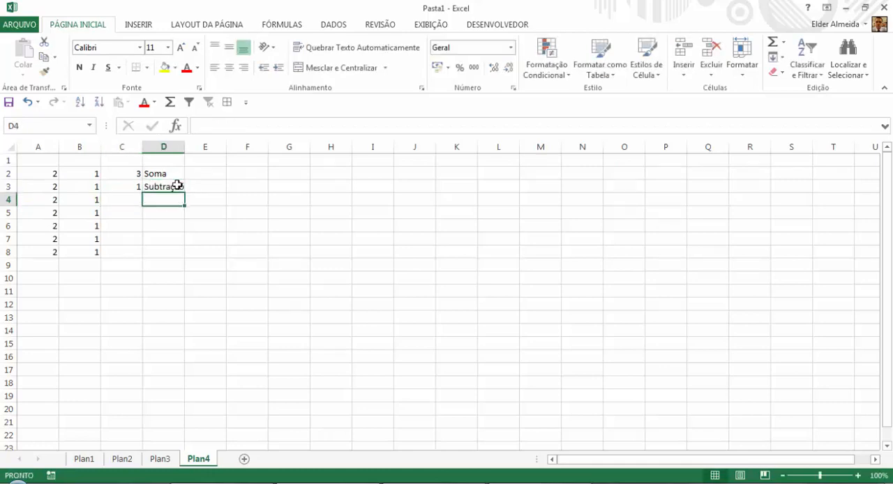
left_click(177, 186)
type("Subtração")
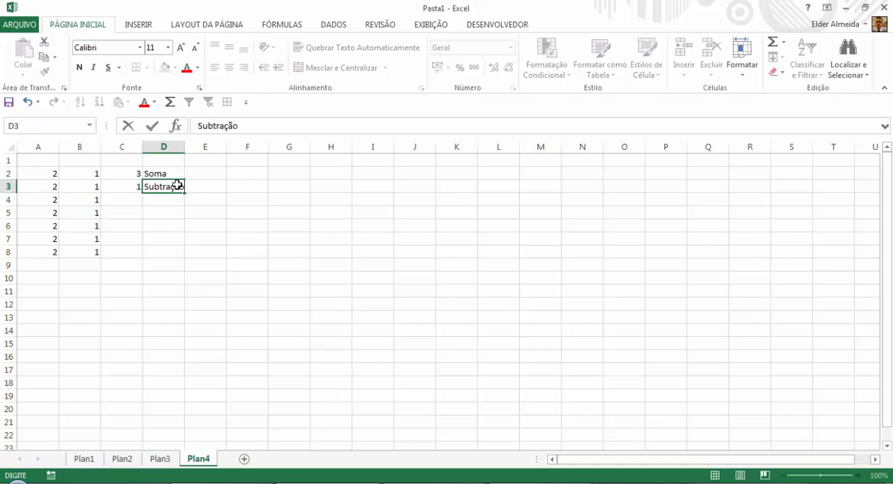
key("Return")
Enter the formula =A4/B4 in cell C4 to divide the two numbers, and check the formula.
key("Left")
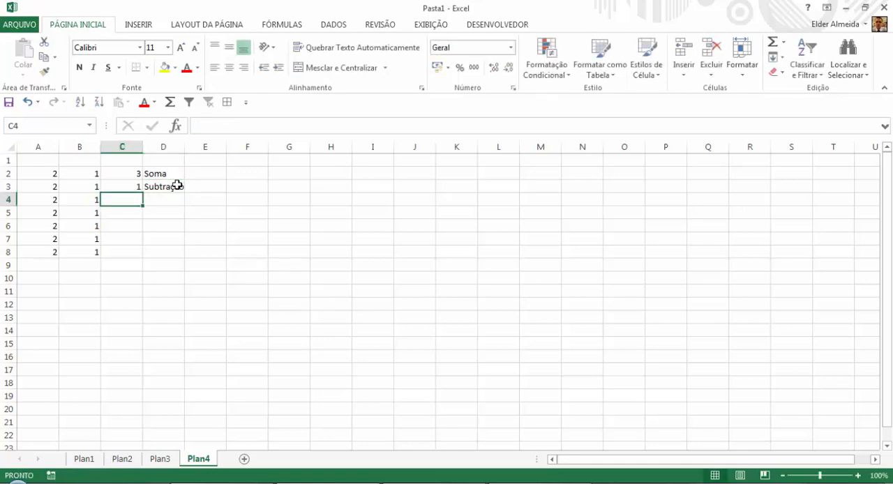
type("=")
key("Left")
key("Left")
type("/")
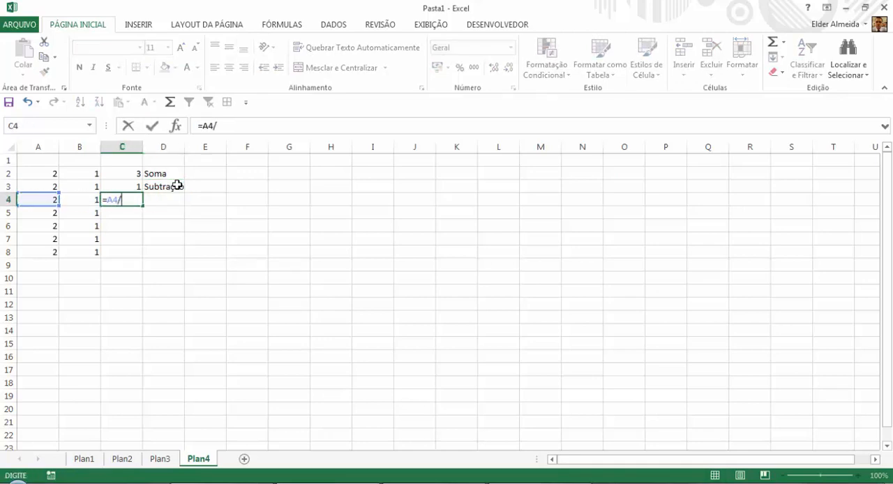
key("Left")
key("Return")
key("Up")
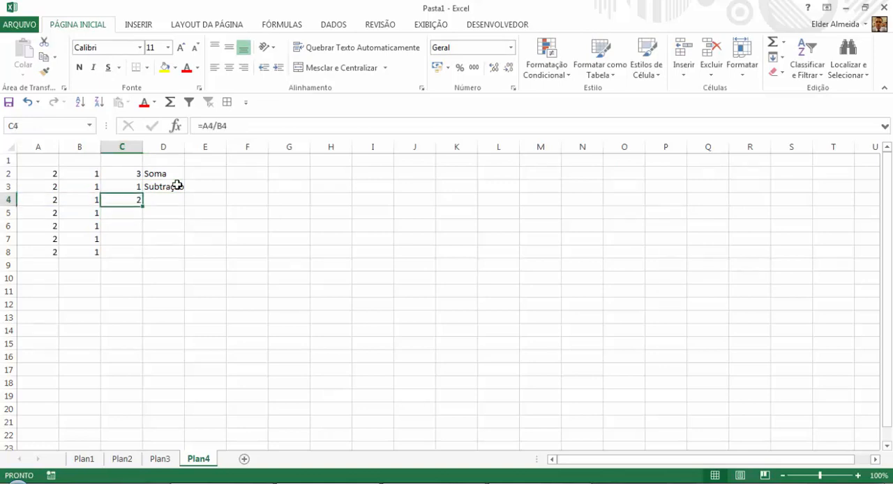
Label the division result by entering Divisão in cell D4.
key("Right")
type("Divi")
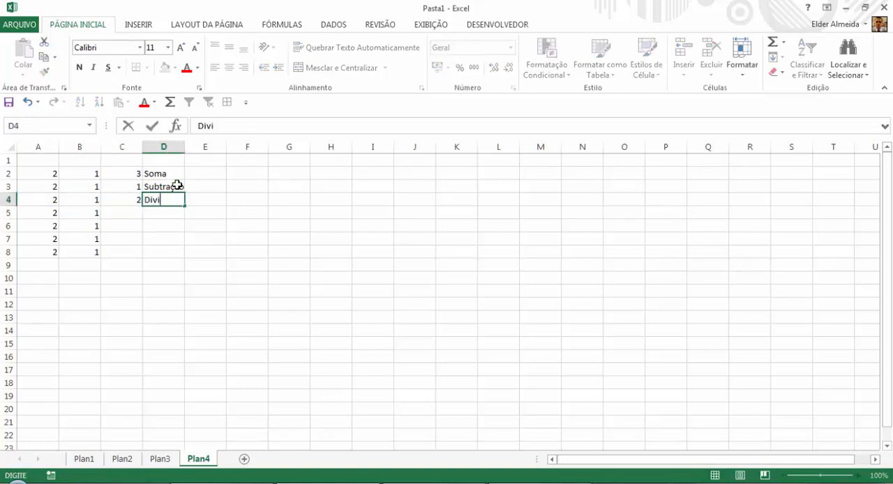
type("são")
key("Return")
Enter the formula =A5*B5 in cell C5 to multiply the two numbers.
key("Left")
type("=")
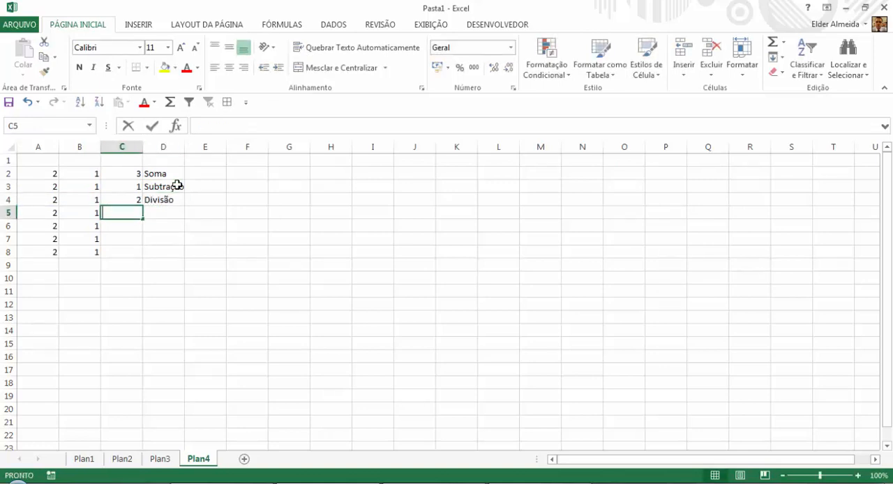
key("Left")
key("Left")
type("*")
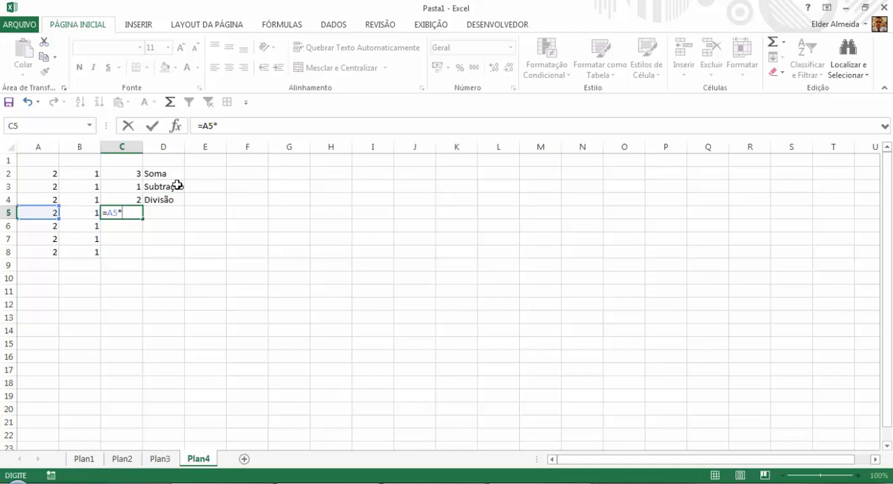
key("Left")
key("Return")
key("Up")
Label the multiplication result by entering Multiplicação in cell D5.
key("Right")
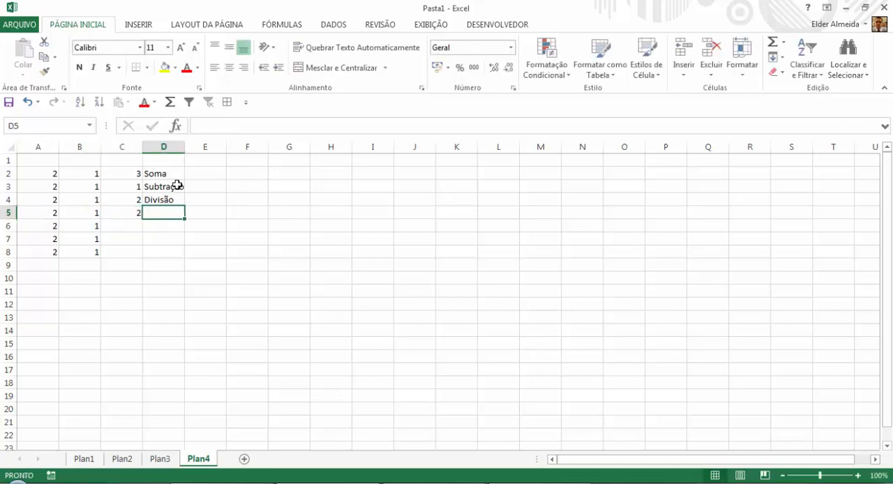
type("Multipli")
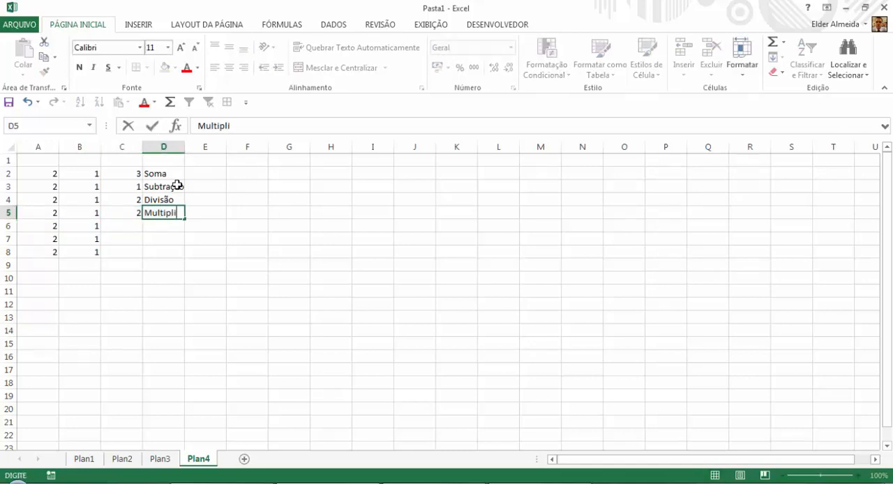
type("cação")
key("Return")
Review the operation labels in column D and the matching formulas in cells C2 to C5.
key("Up")
key("Right")
key("Up")
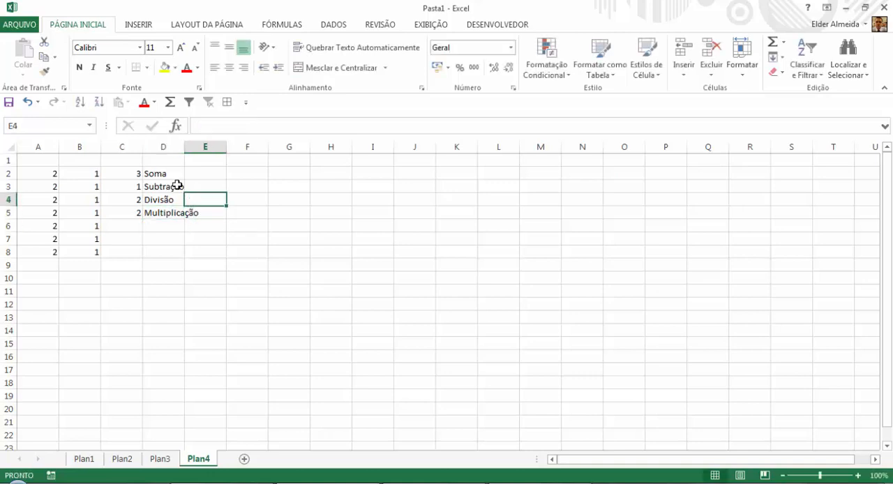
key("Up")
key("Left")
key("Up")
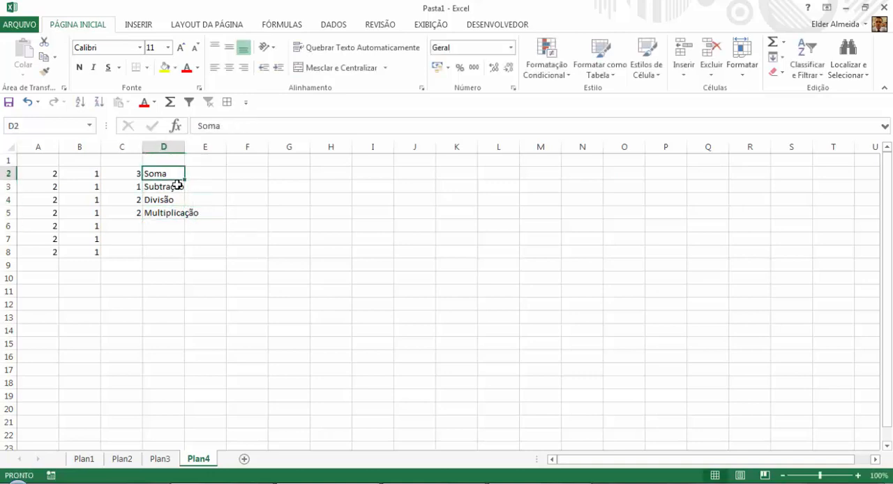
key("Down")
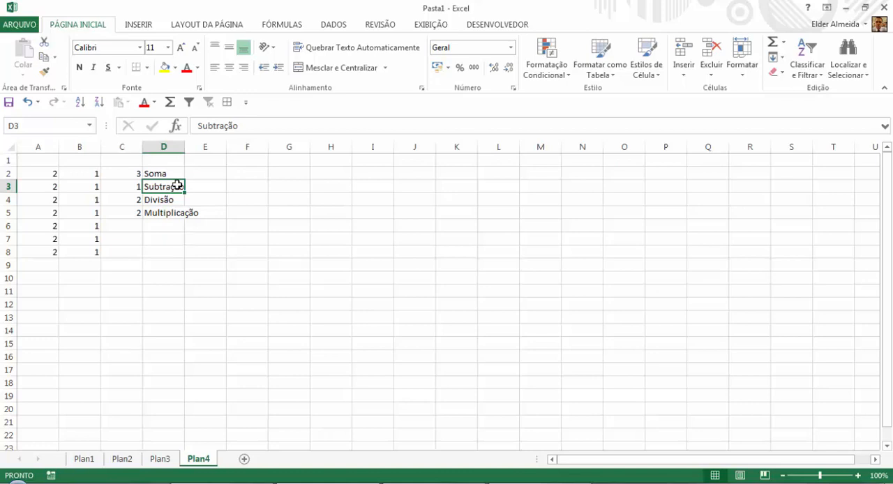
key("Up")
key("Left")
key("Down")
key("Down")
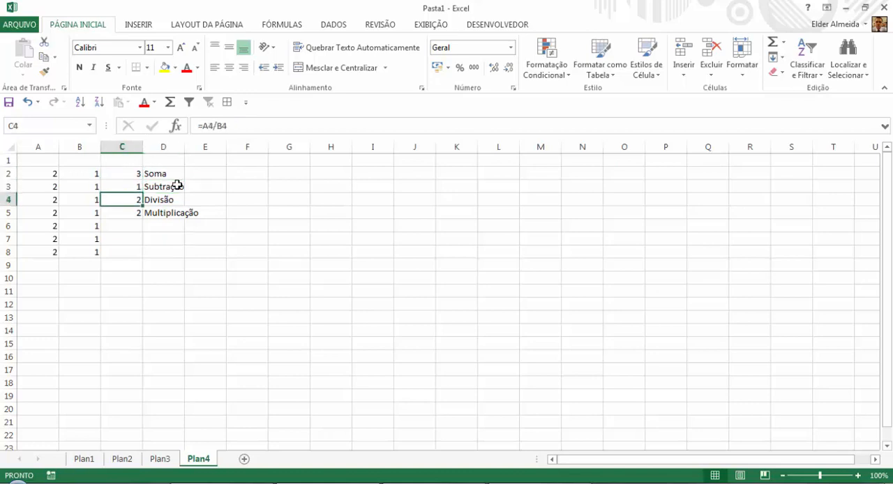
key("Down")
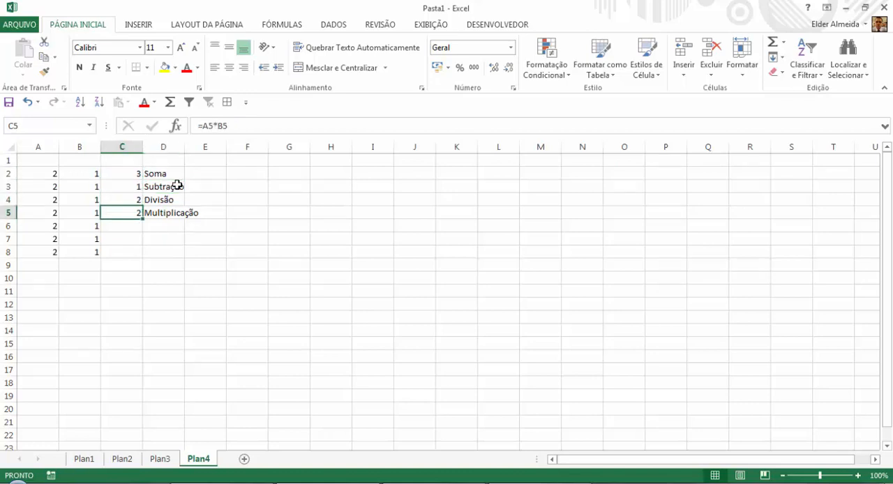
key("Down")
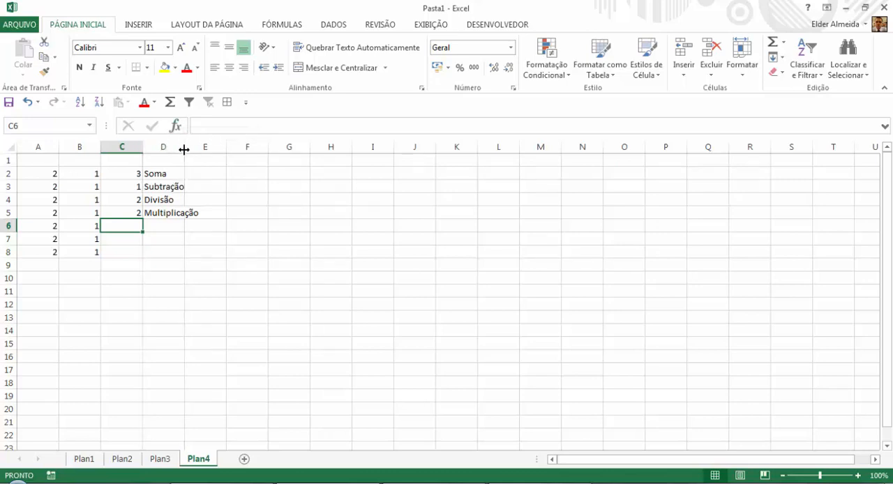
Widen column D to fit its longest label, and review the addition formula and its operands in row 2.
left_click_drag(184, 149, 201, 149)
left_click(122, 174)
left_click(78, 174)
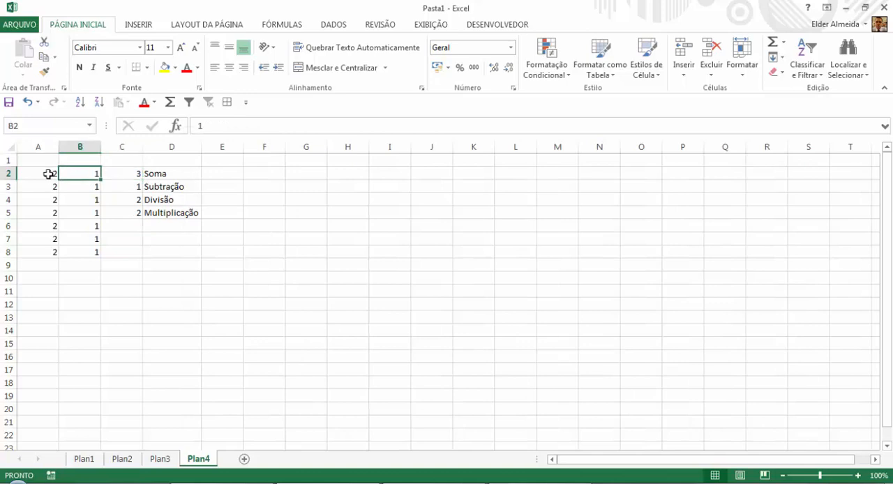
left_click(48, 174)
left_click(66, 173)
left_click(44, 173)
left_click(73, 171)
Sum the whole of column A in cell E2 with =SOMA(A:A), and check it against the column's numbers.
left_click(228, 175)
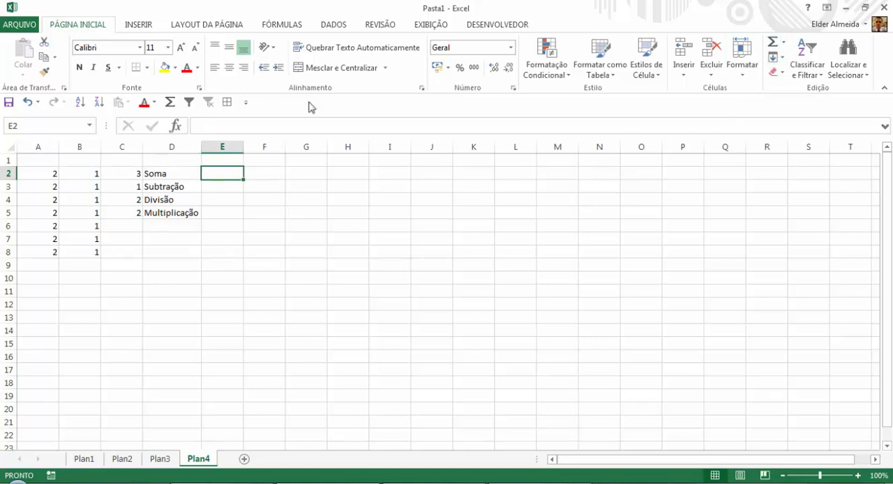
left_click(783, 42)
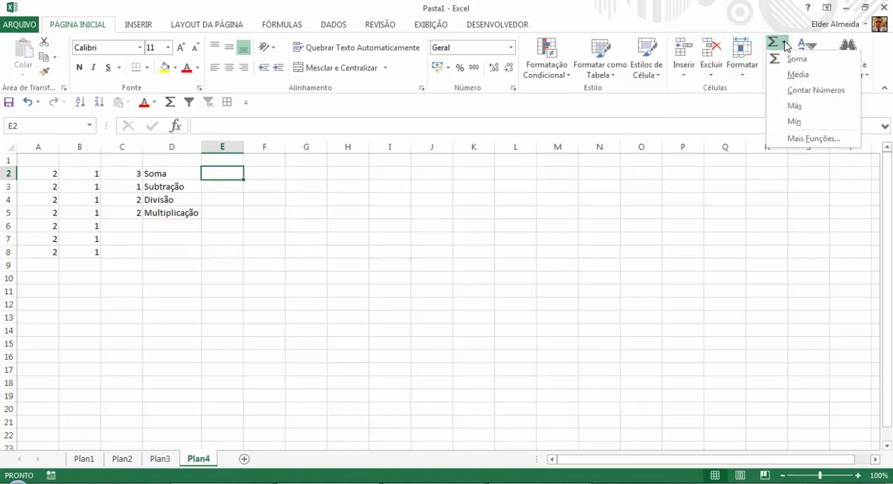
left_click(793, 59)
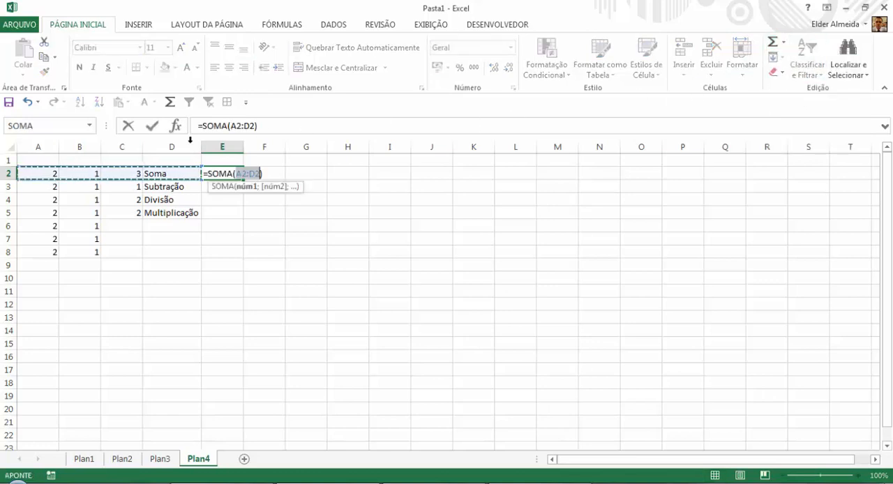
left_click(46, 149)
key("Return")
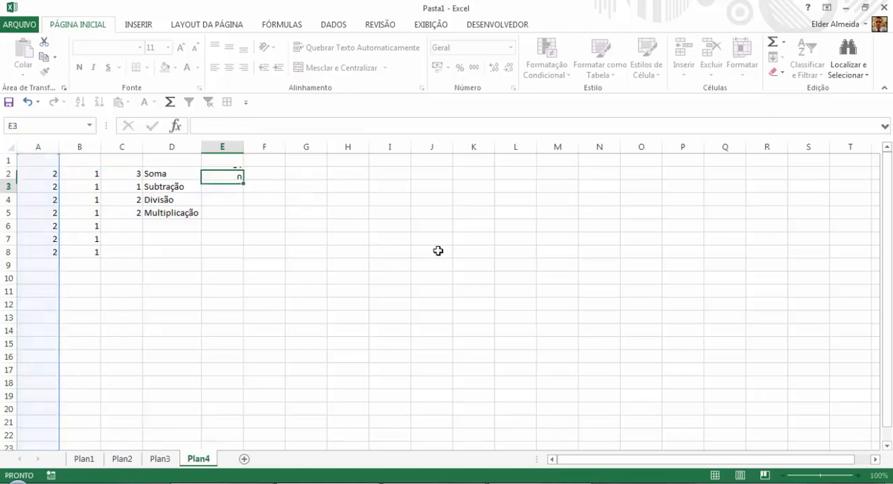
left_click(225, 173)
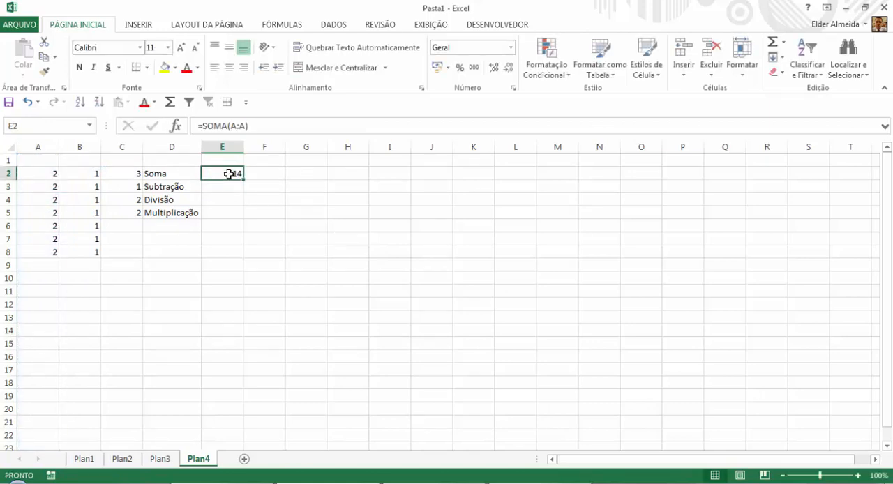
left_click_drag(44, 173, 57, 281)
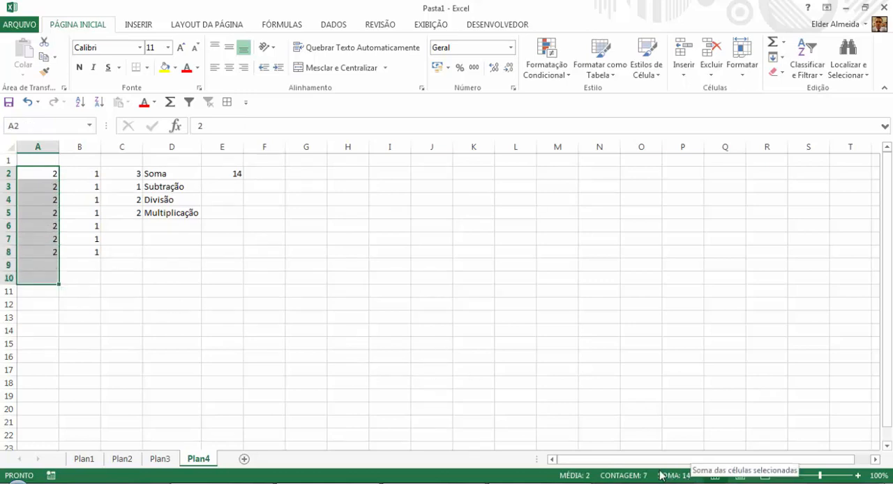
left_click(214, 174)
Average the whole of column B in cell F2 with =MÉDIA(B:B), and check the resulting formula.
left_click(269, 172)
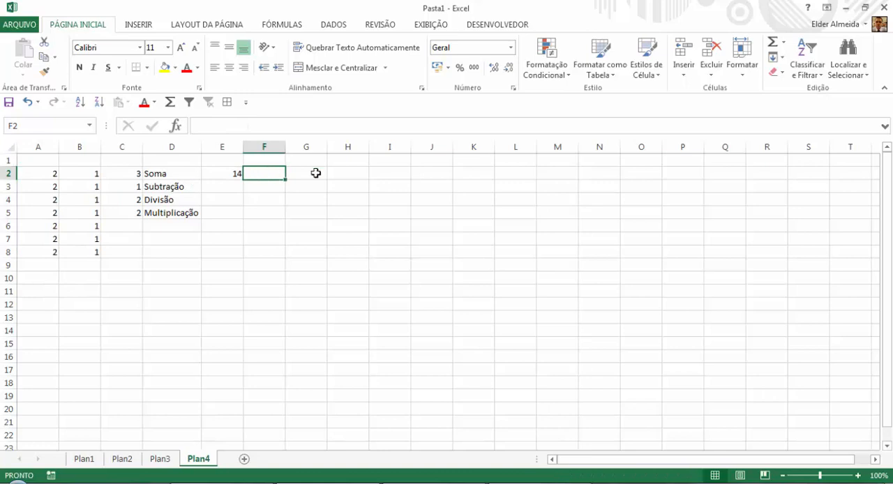
left_click(783, 43)
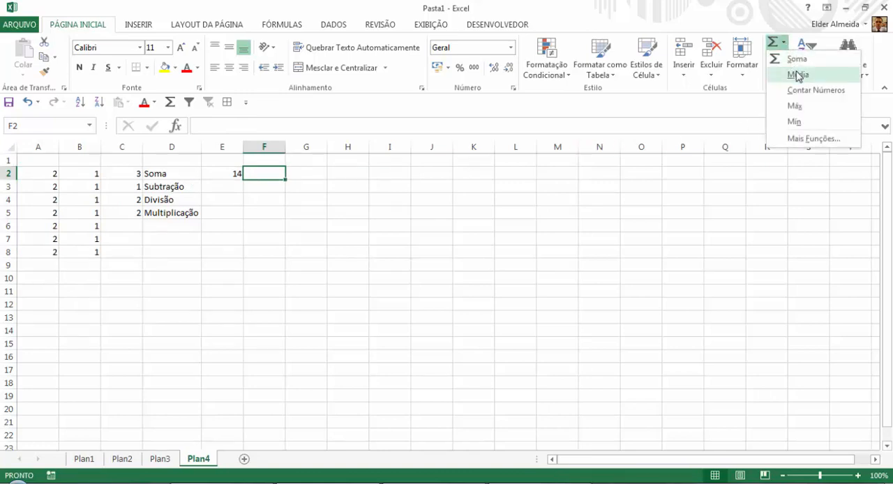
left_click(797, 74)
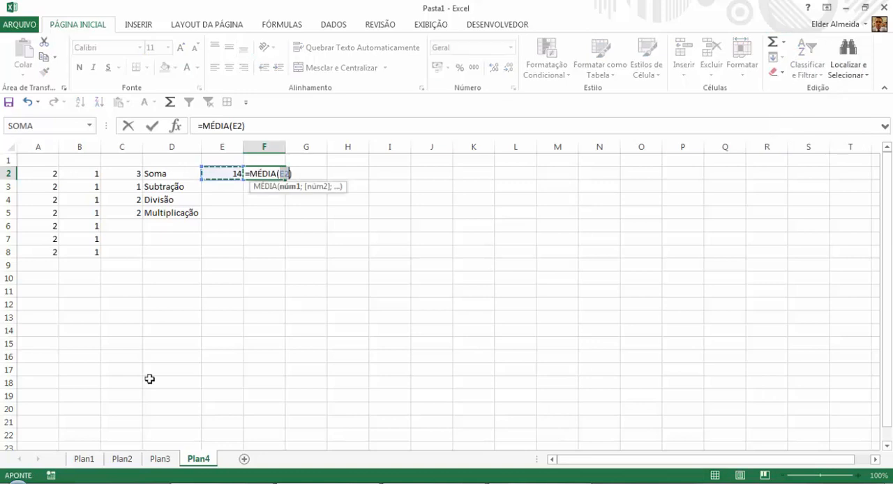
left_click(80, 145)
key("Return")
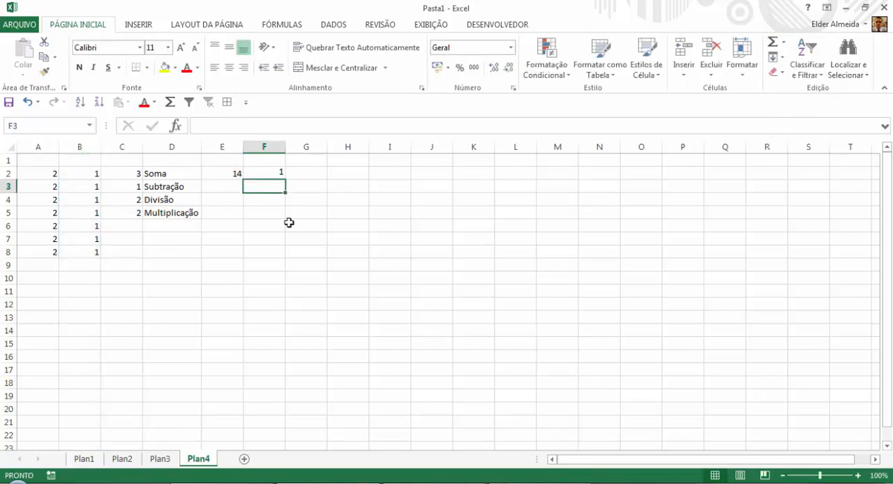
left_click(274, 173)
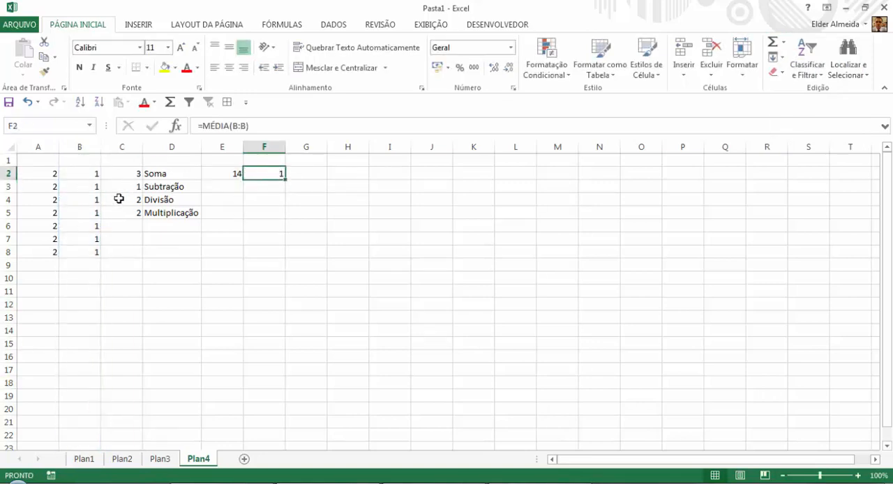
Change the value in cell B5 to 3.
left_click(81, 211)
type("3")
key("Return")
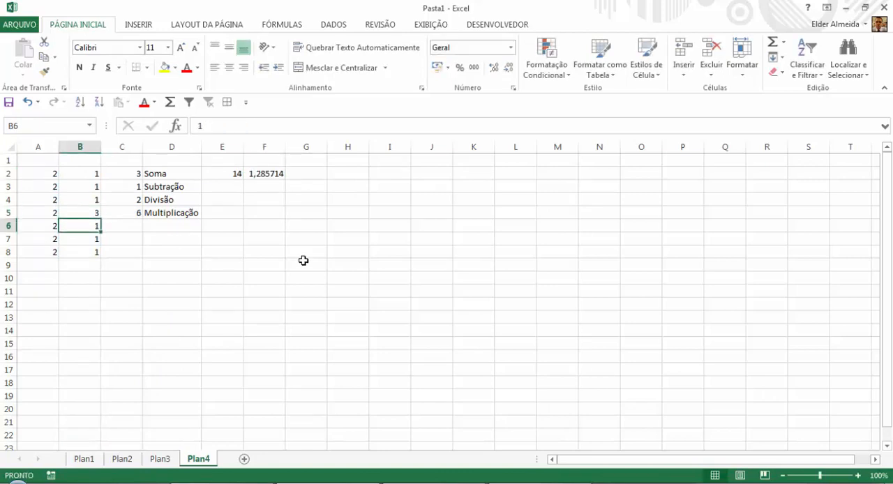
key("Up")
Reduce the decimals shown for the average in cell F2 to two places, and raise them to five.
left_click(282, 175)
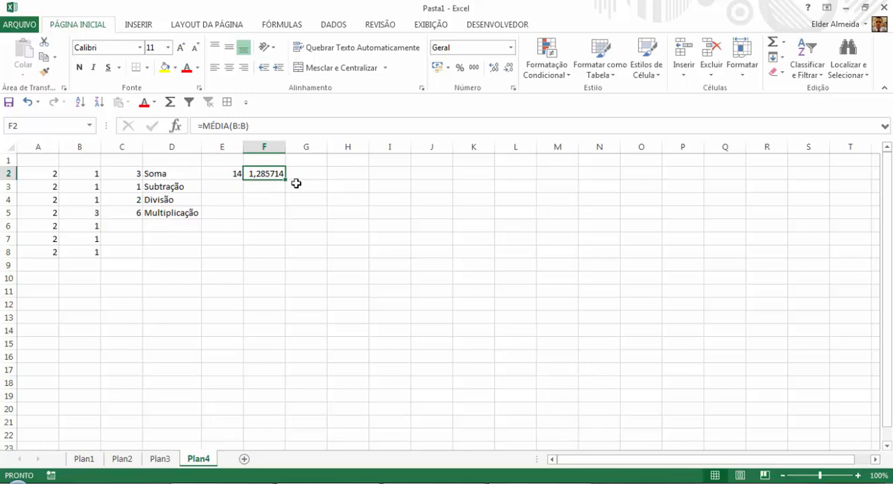
left_click(509, 69)
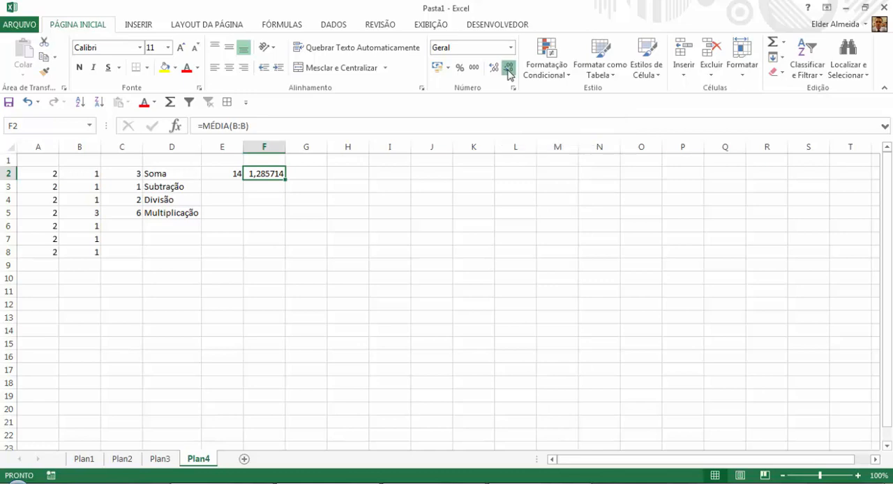
left_click(508, 69)
left_click(509, 69)
left_click(508, 69)
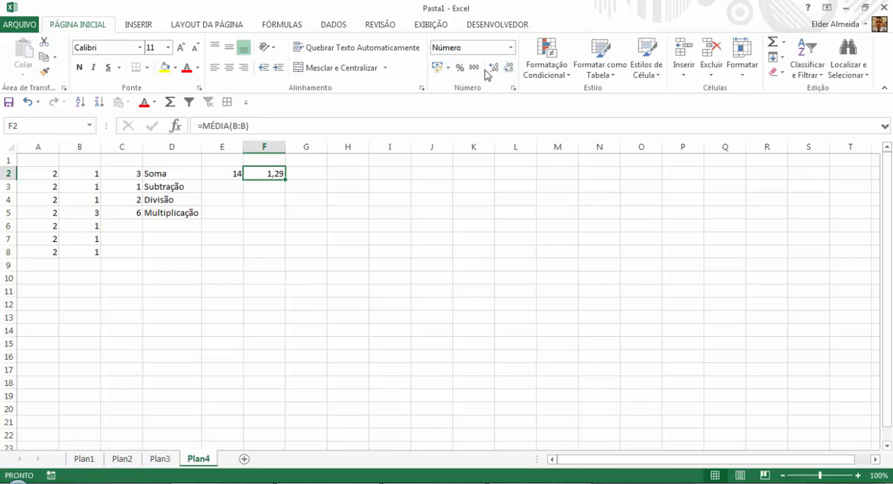
left_click(493, 69)
left_click(493, 69)
left_click(493, 69)
Round the average from F2 to two digits in cell G2 with =ARRED(F2;2).
left_click(308, 171)
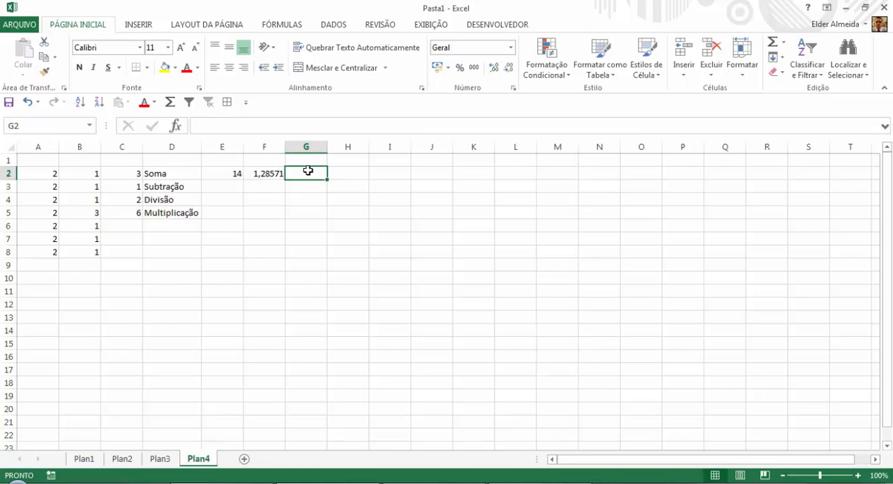
type("=arr")
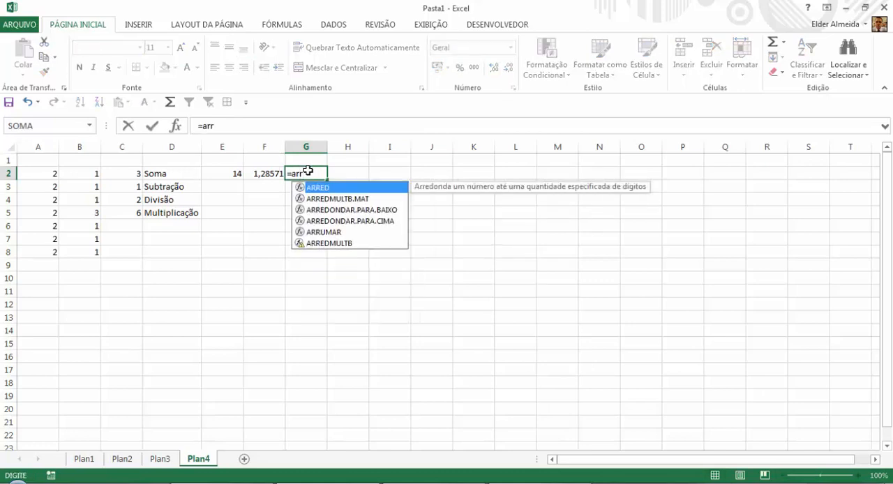
double_click(315, 189)
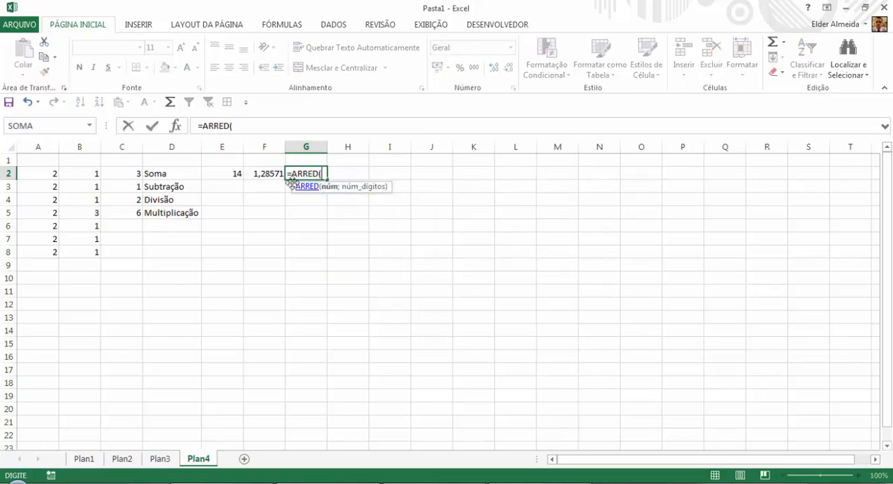
left_click(267, 172)
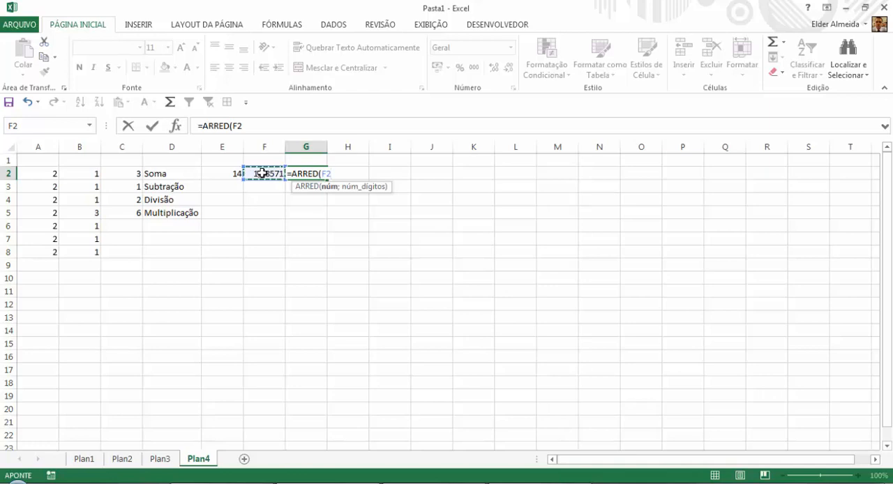
type(";")
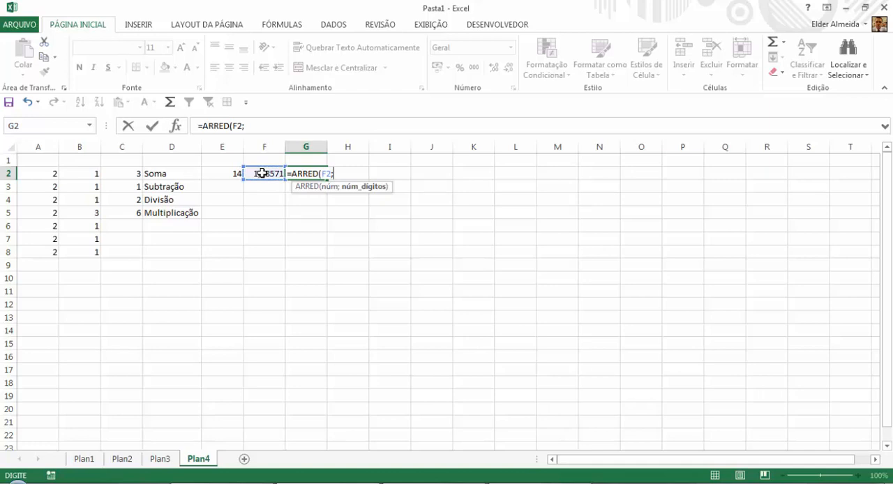
type("2)")
key("Return")
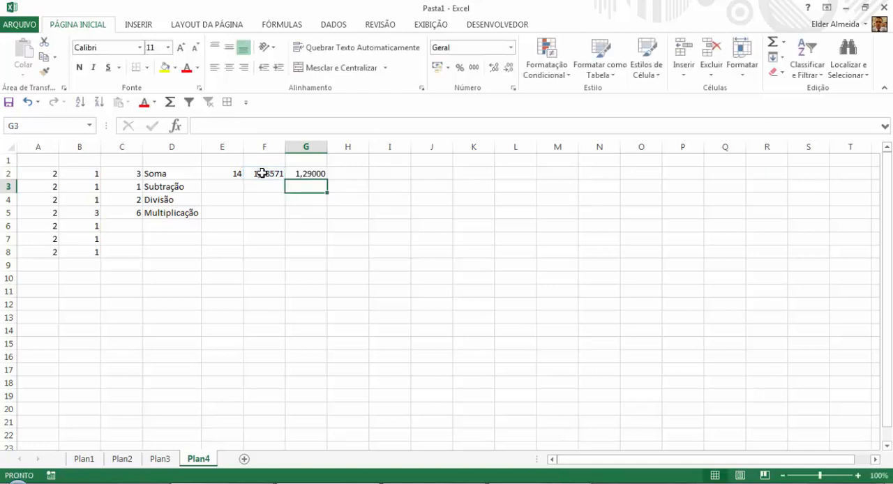
Show the rounded value in cell G2 with only two decimal places.
left_click(306, 174)
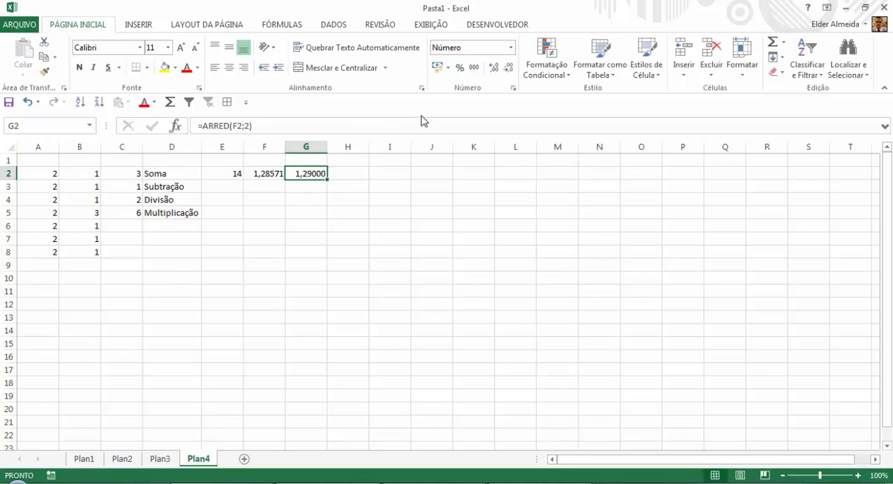
left_click(509, 68)
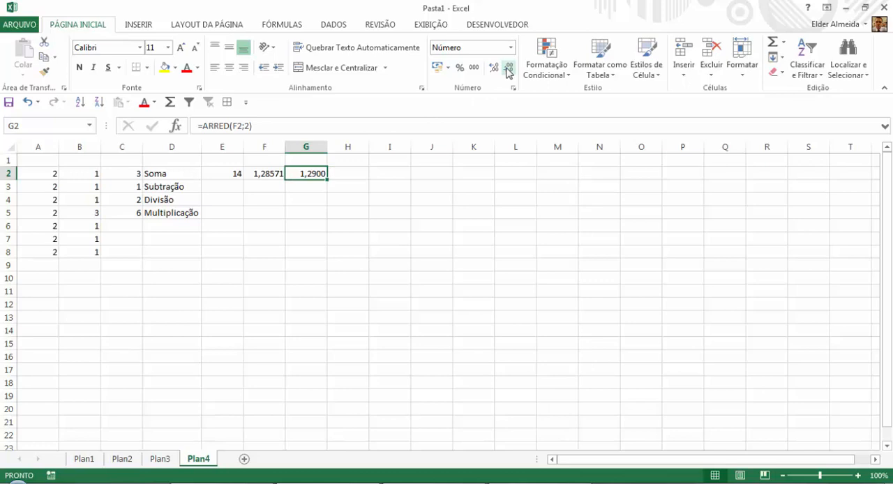
left_click(509, 68)
left_click(508, 67)
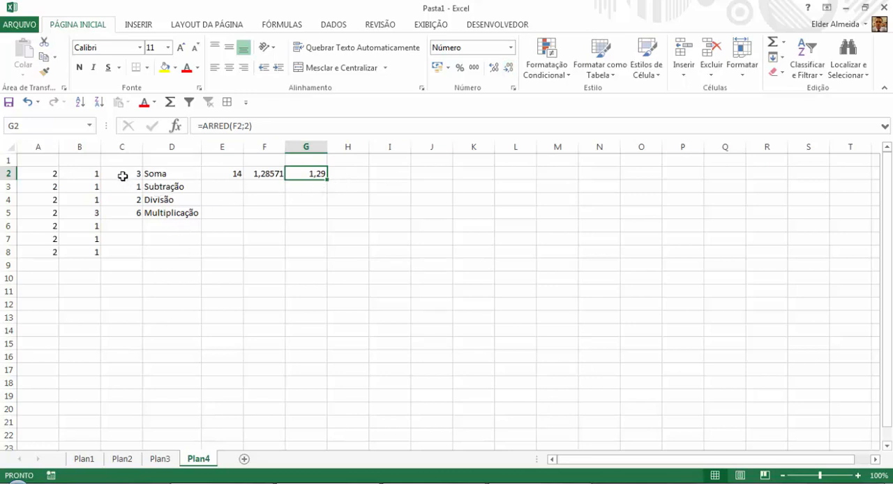
left_click_drag(122, 175, 122, 213)
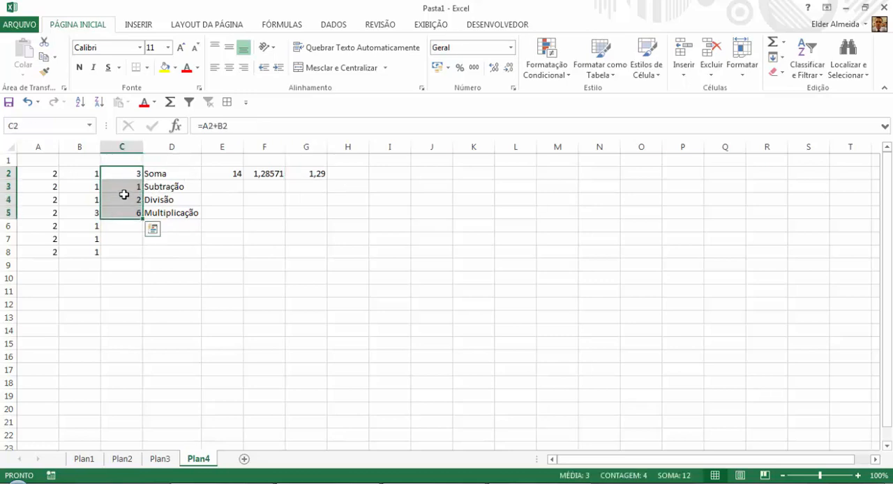
left_click(168, 200)
left_click(174, 214)
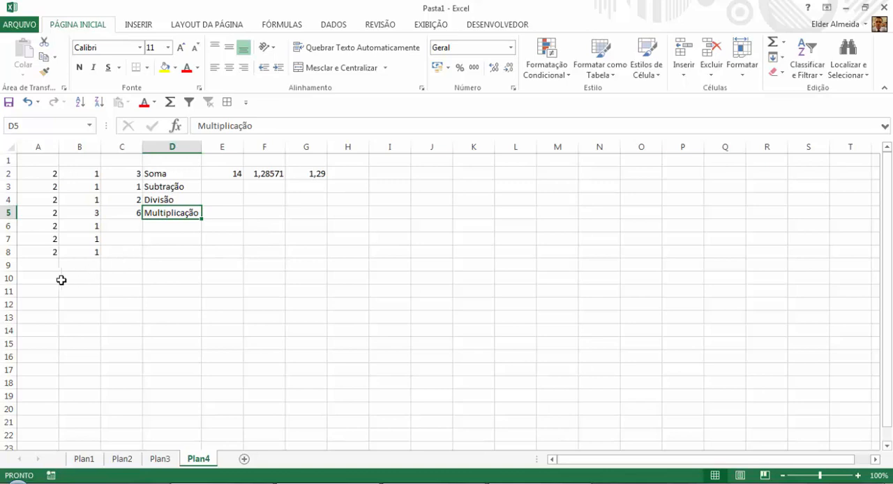
List four first names in cells A10 to A13, one per row.
left_click(37, 280)
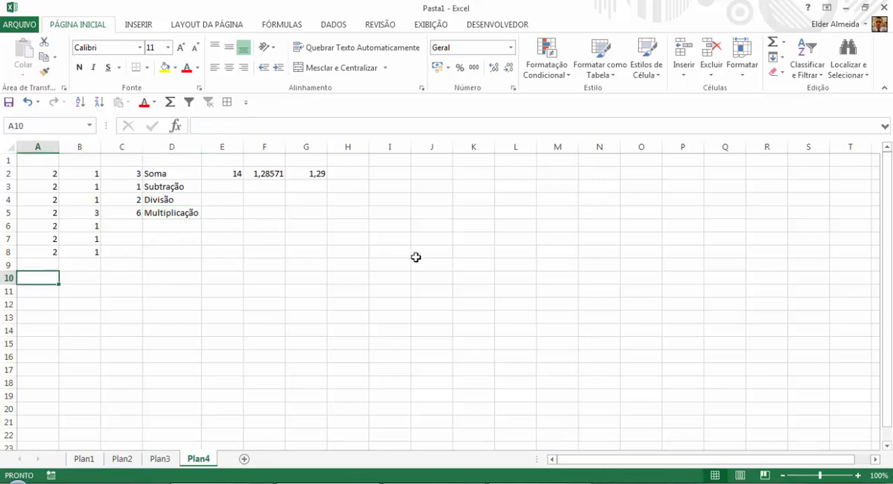
type("Maria")
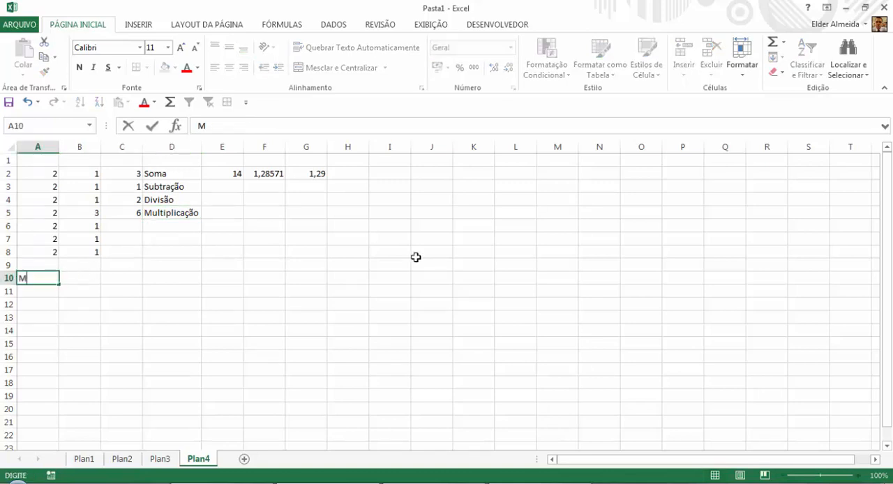
key("Return")
type("Joana")
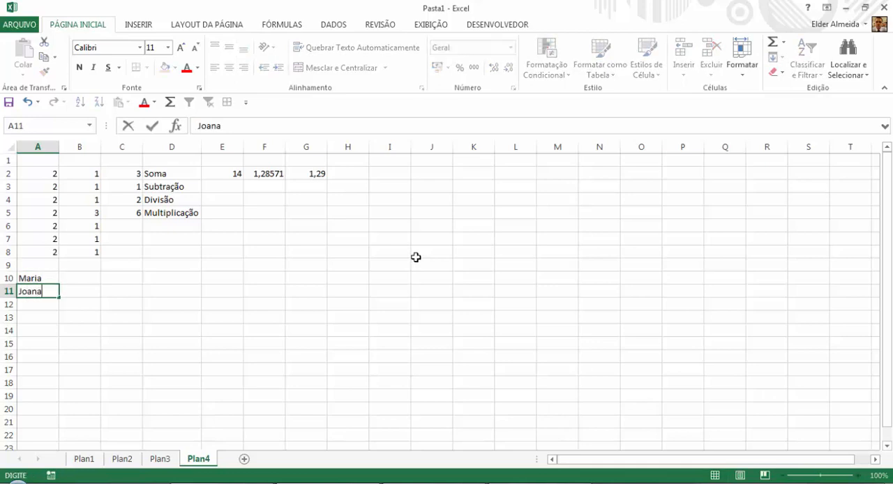
key("Return")
type("João")
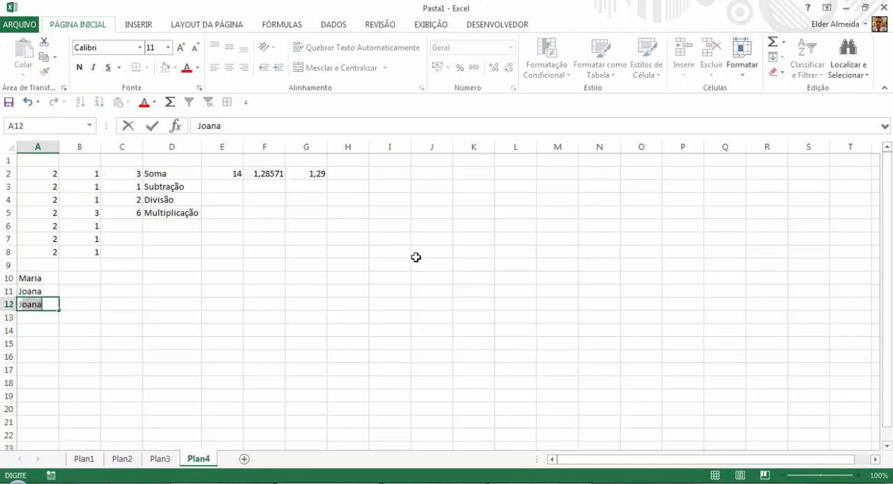
key("Return")
type("Marcos")
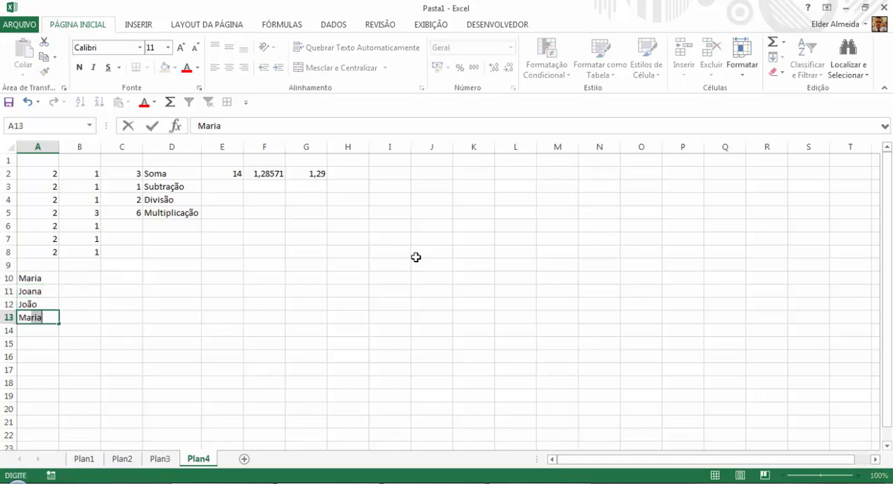
key("Return")
Enter the values 7 and 5 in cells B10 and C10 beside the first name.
key("Up")
key("Up")
key("Up")
key("Up")
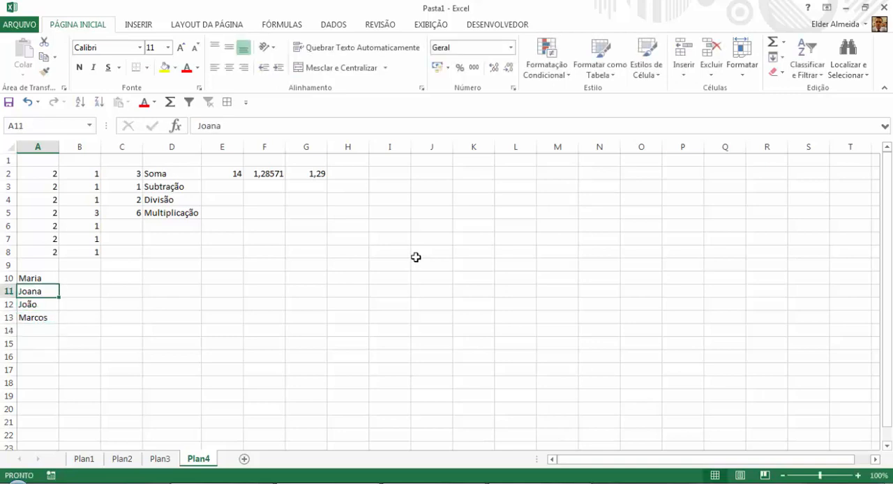
key("Right")
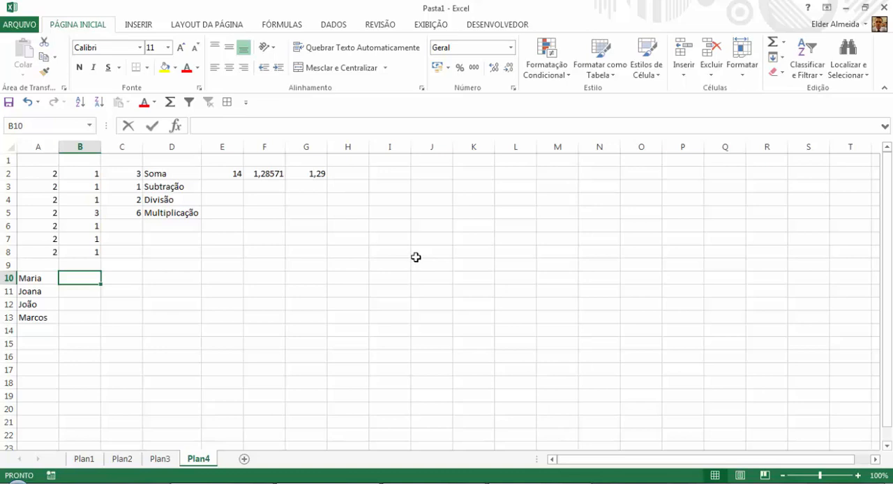
type("7")
key("Tab")
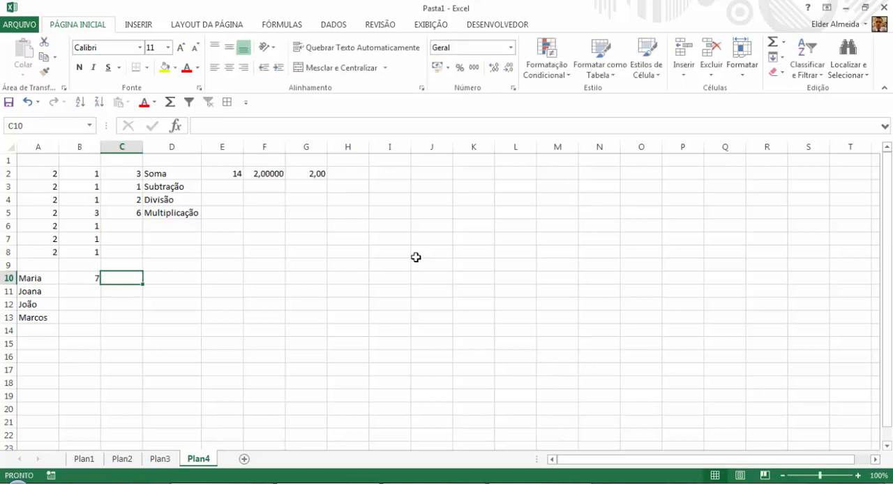
type("5")
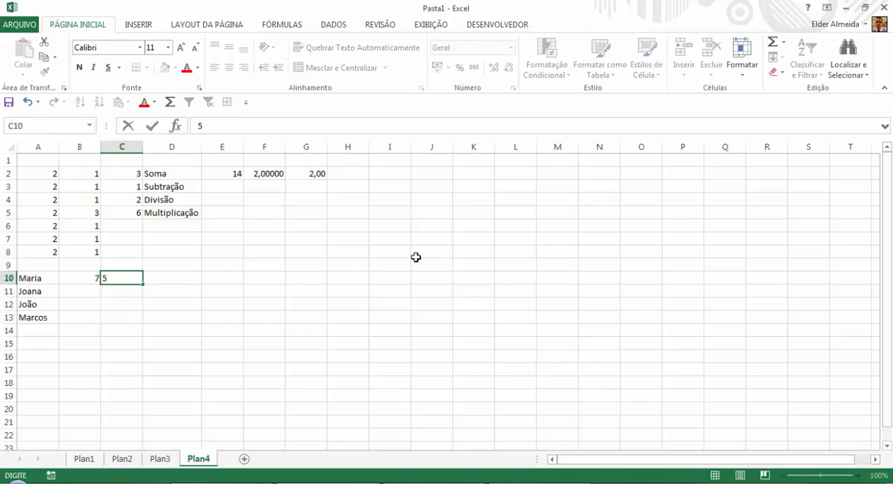
key("Return")
Enter the values 4 and 3,5 in cells B11 and C11 beside the second name.
key("Left")
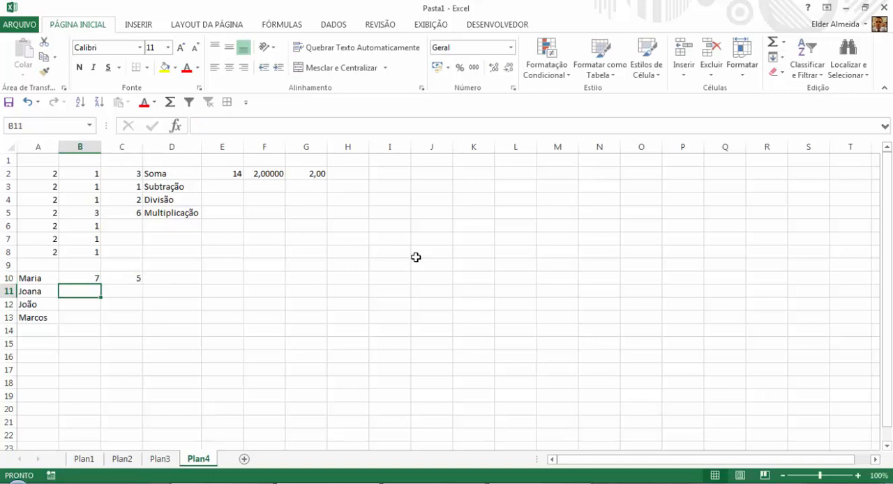
type("4")
key("Tab")
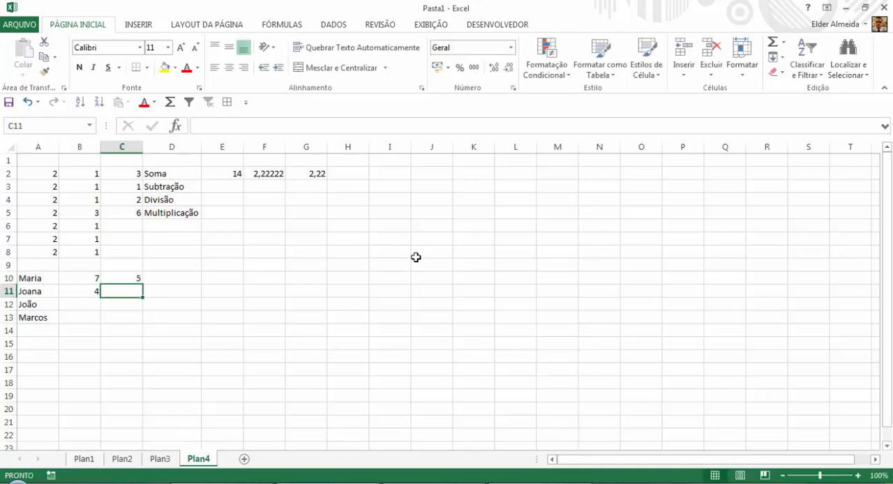
type("3,5")
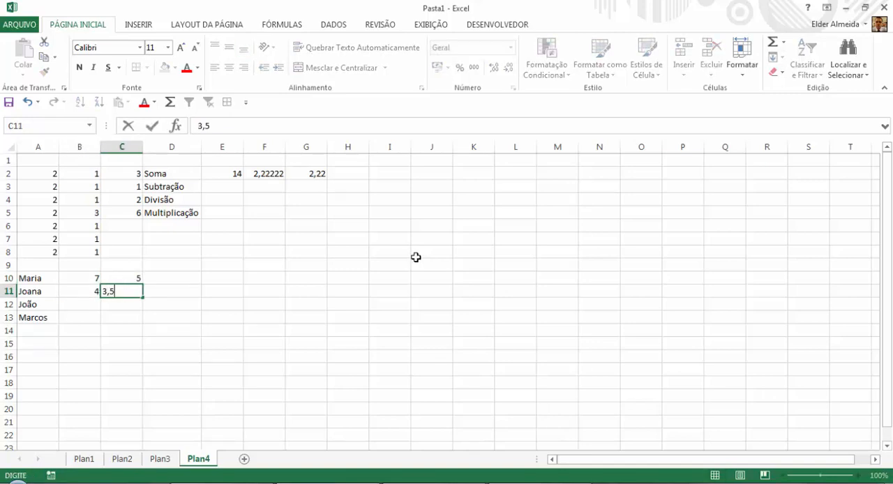
key("Return")
Enter the values 8 and 9 in cells B12 and C12 beside the third name.
key("Left")
type("8")
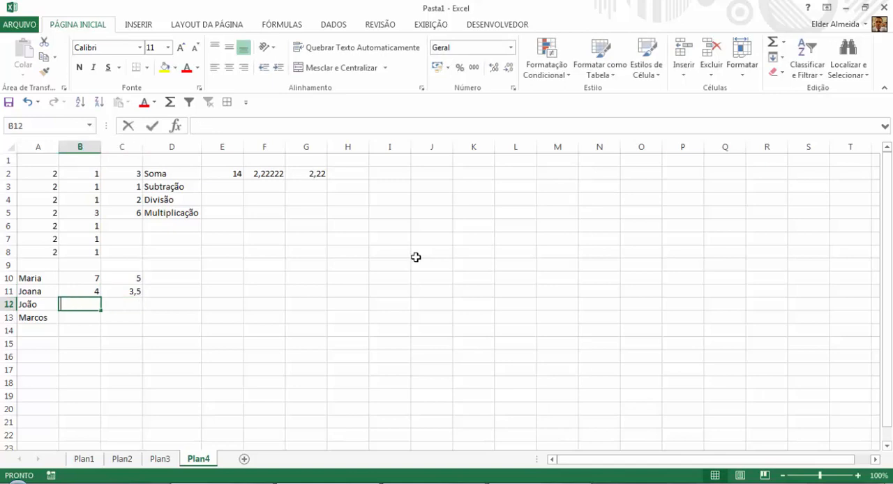
key("Tab")
type("9")
key("Return")
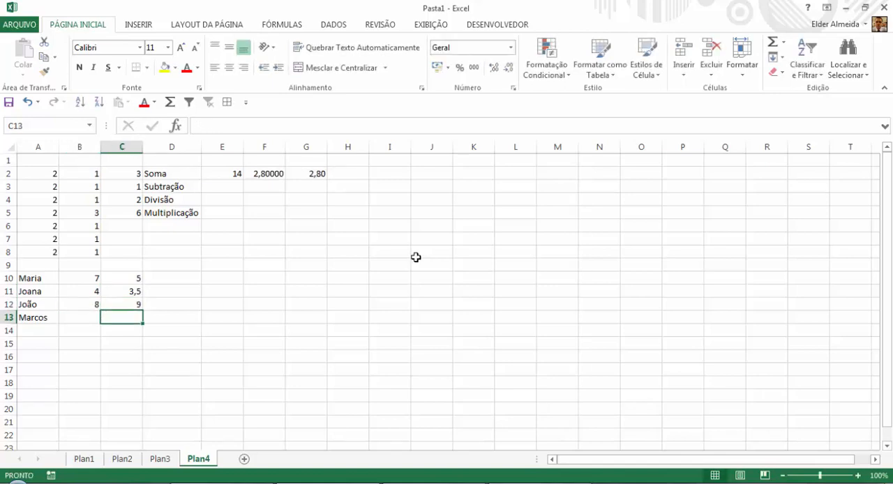
key("Left")
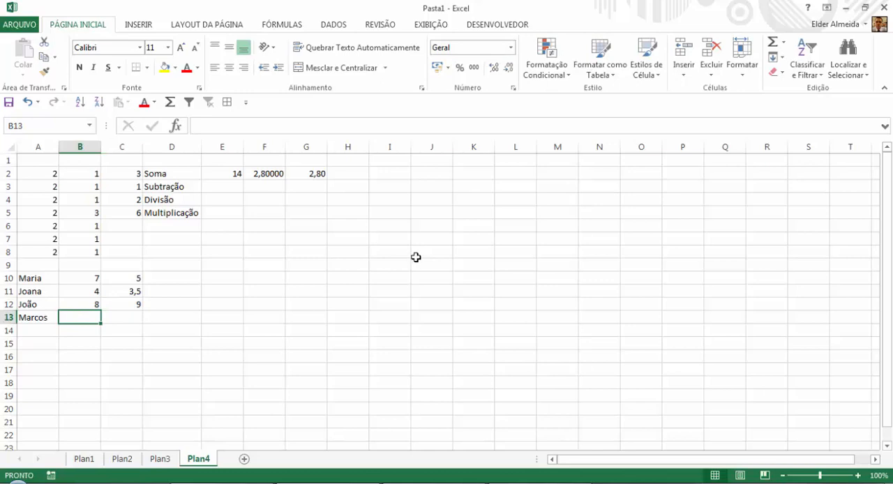
Enter the values 5 and 4 in cells B13 and C13 beside the fourth name.
type("5")
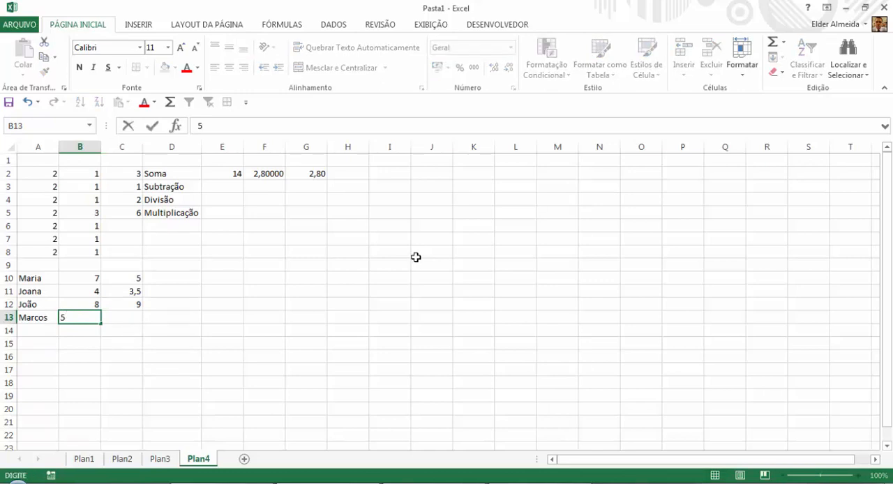
key("Tab")
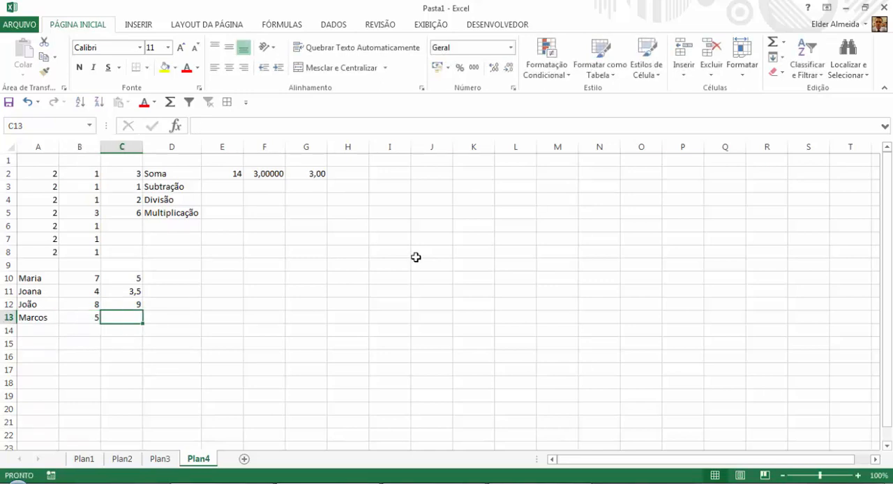
type("4")
key("Return")
Average B10 and C10 in cell D10 with the MÉDIA function and copy the formula down to D13.
key("Up")
key("Up")
key("Up")
key("Up")
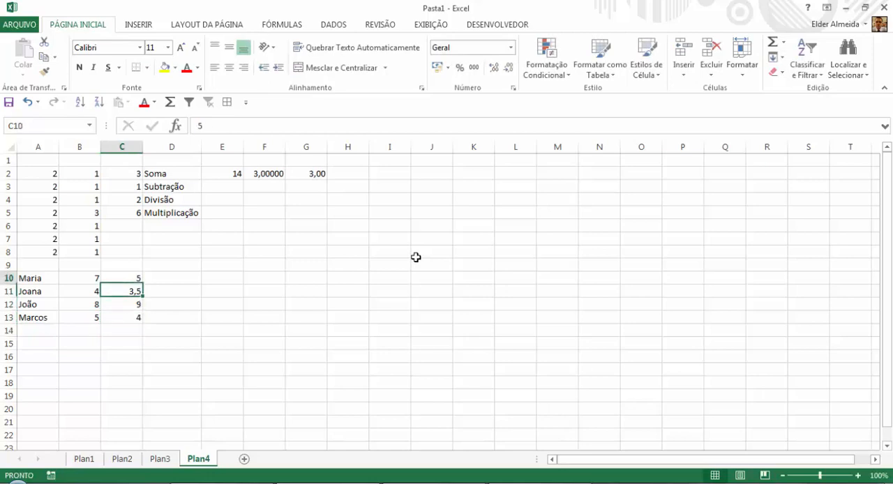
key("Right")
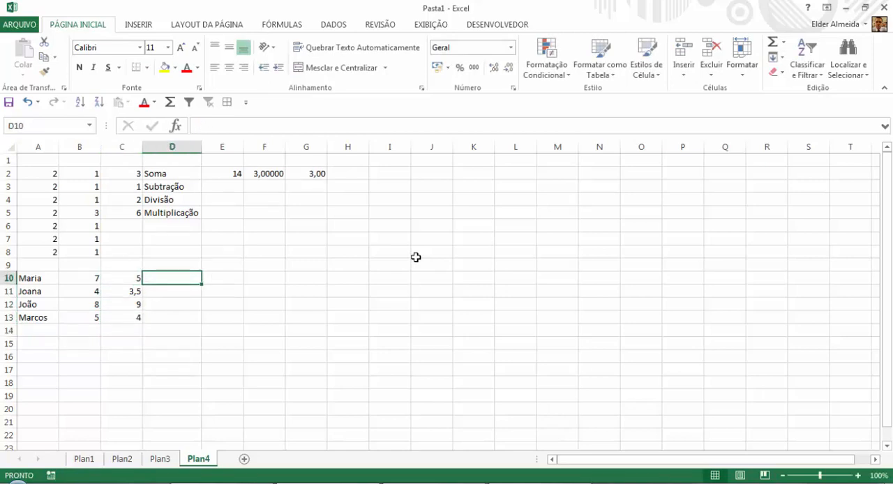
type("=m")
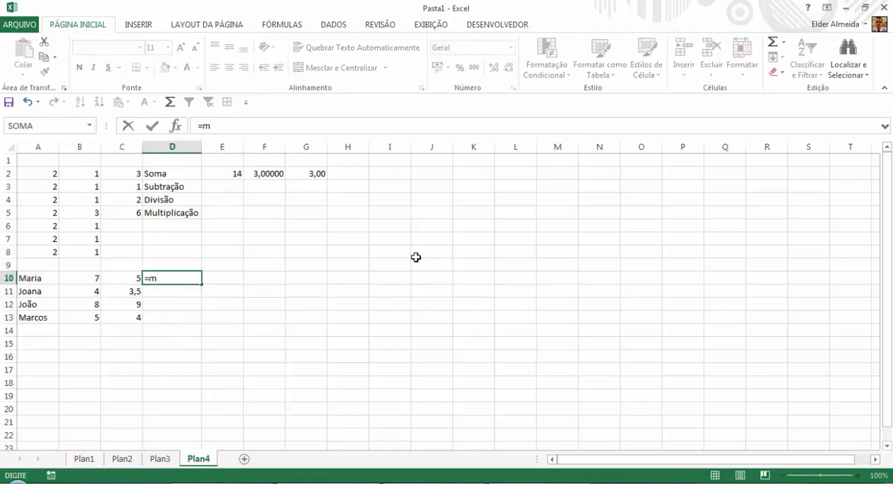
type("édia")
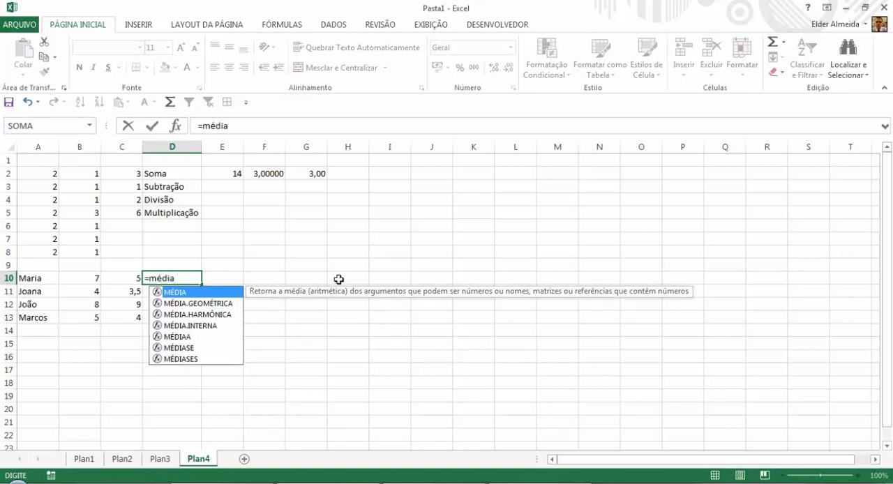
type("(")
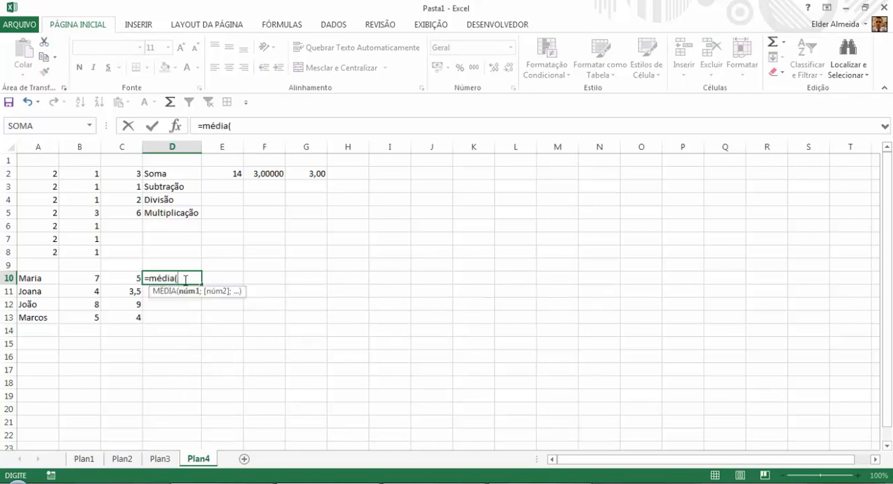
left_click(90, 278)
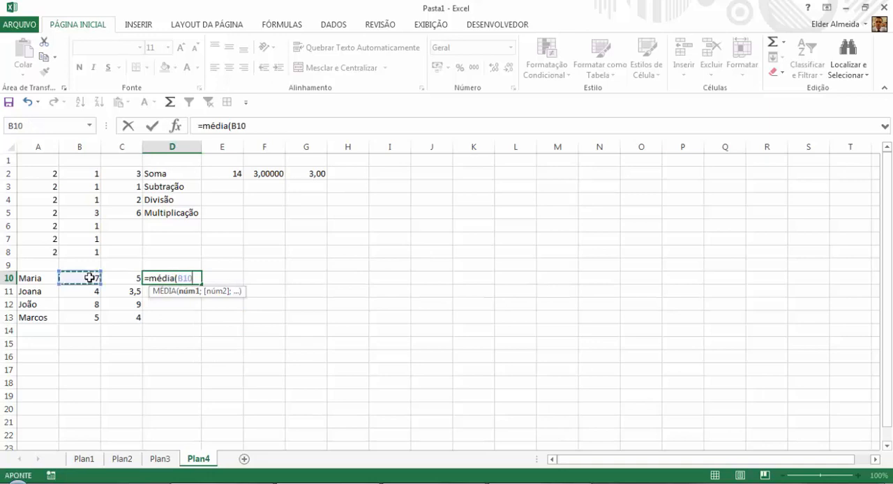
type(";")
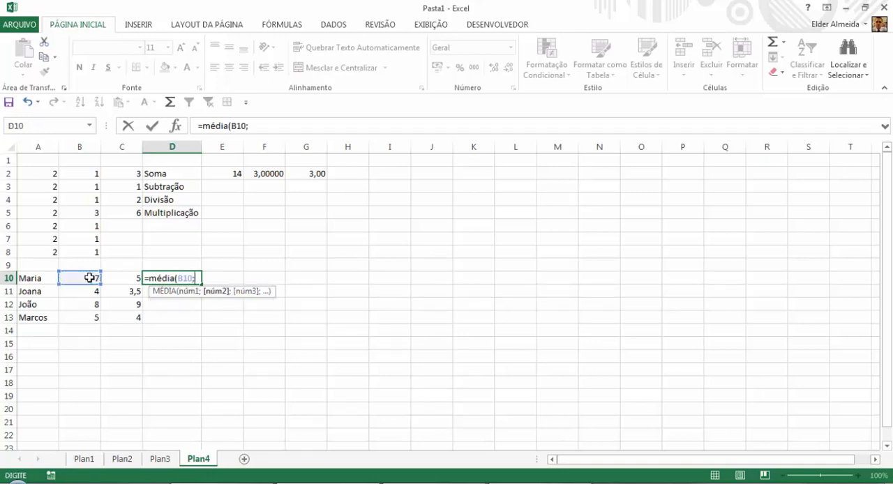
left_click(126, 278)
key("Return")
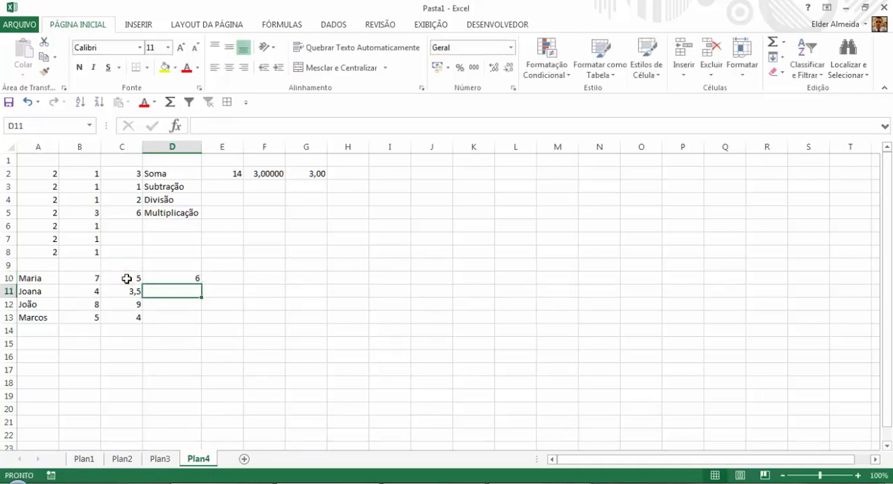
left_click(192, 278)
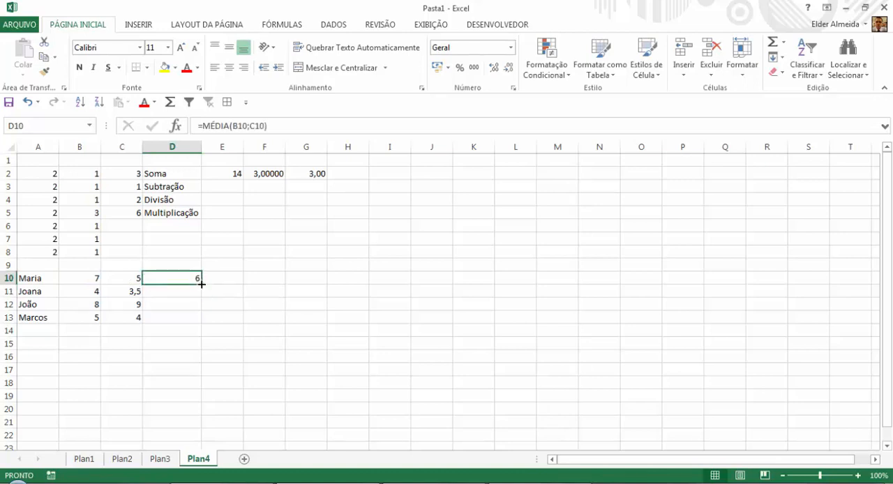
left_click_drag(201, 284, 206, 324)
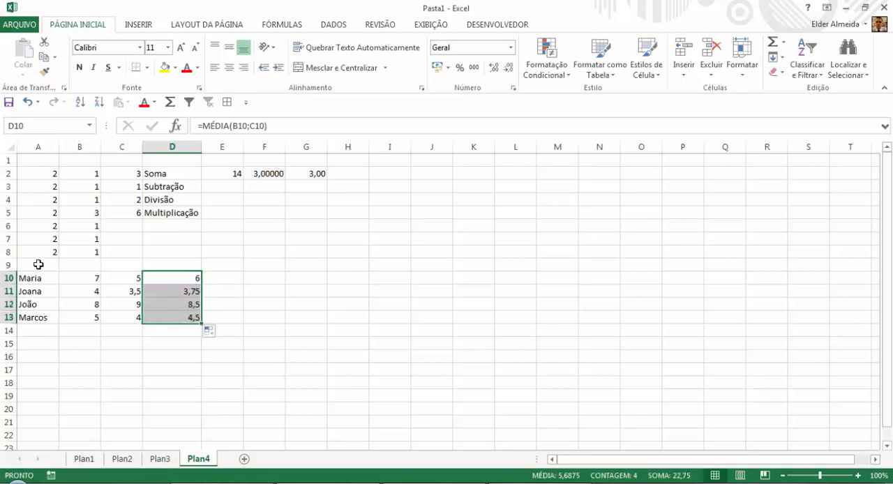
Delete rows 1 to 8 containing the earlier arithmetic examples.
left_click_drag(7, 252, 4, 155)
right_click(5, 158)
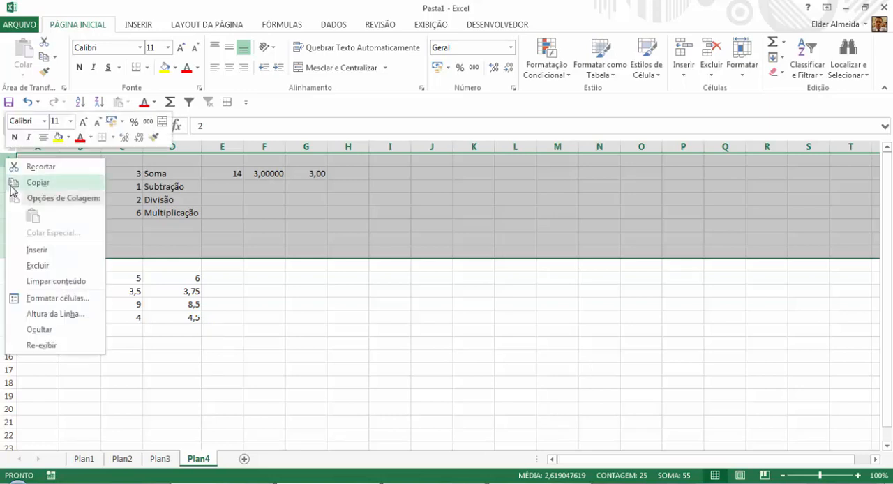
left_click(65, 265)
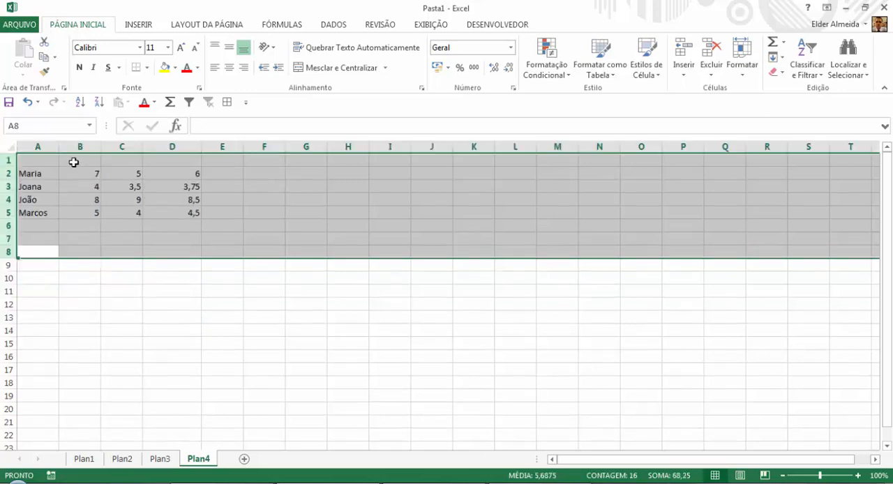
Add the column headings Aluno in A1 and Nota1 in B1.
left_click(73, 162)
key("Left")
type("Aluno")
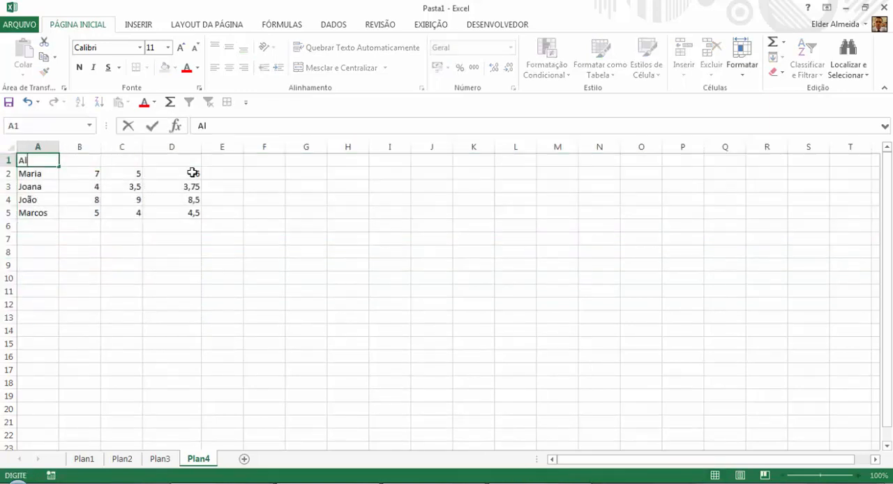
key("Return")
key("Up")
key("Right")
type("Nota1")
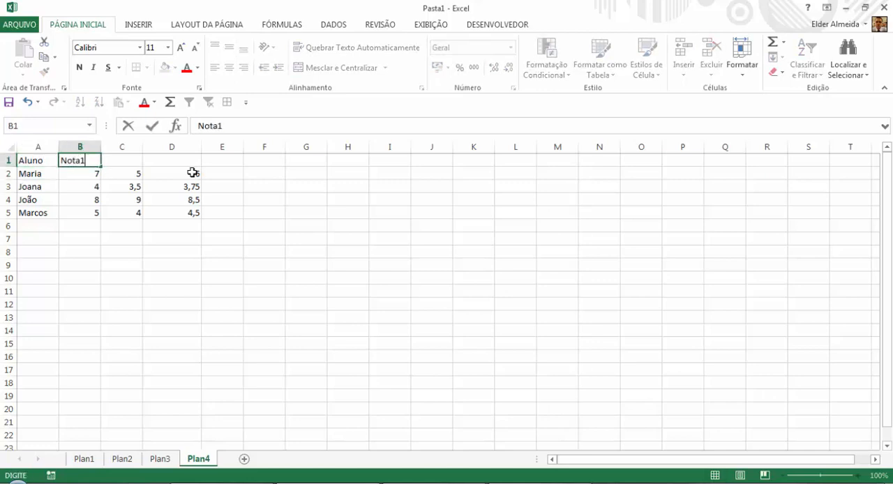
key("Return")
key("Up")
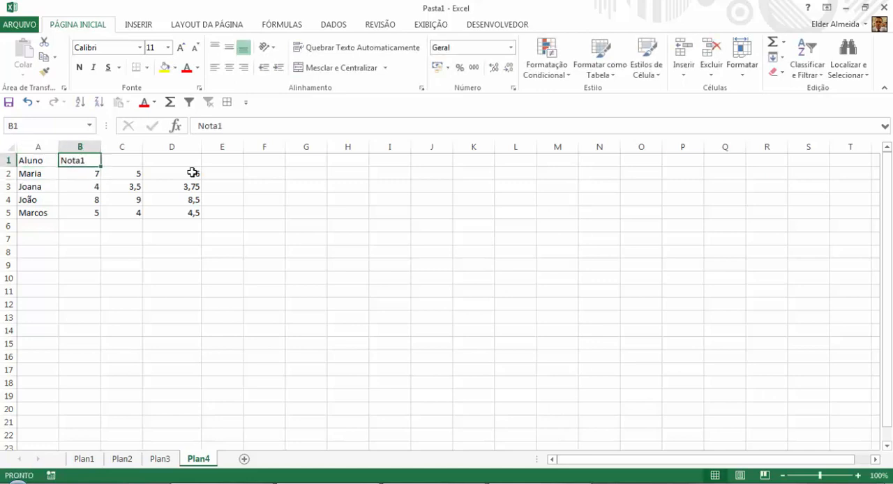
Extend the Nota1 heading into C1 as Nota2 and enter the heading Média in D1.
left_click_drag(102, 166, 131, 162)
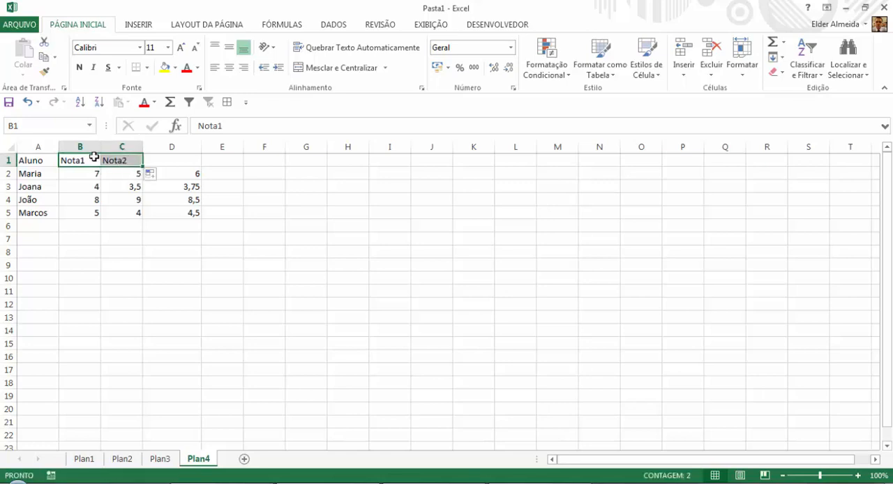
left_click(185, 160)
type("Média")
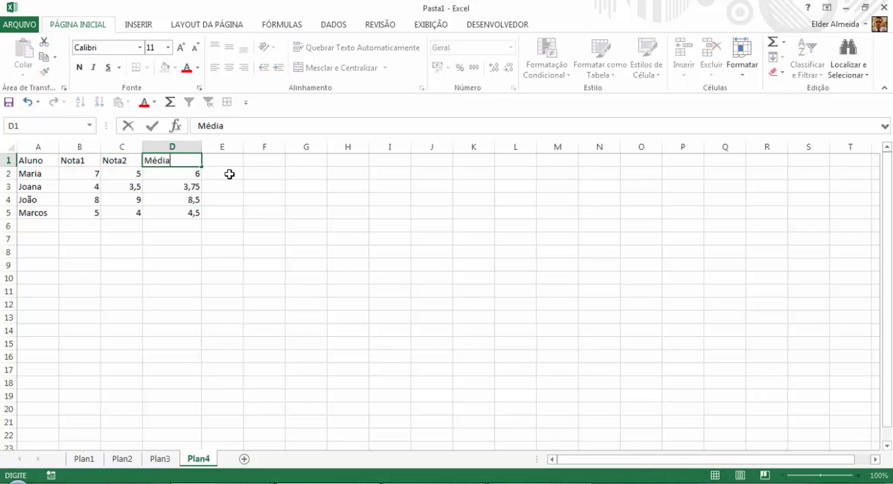
key("Return")
Center the contents of columns B to D horizontally.
left_click_drag(89, 146, 183, 146)
left_click(228, 70)
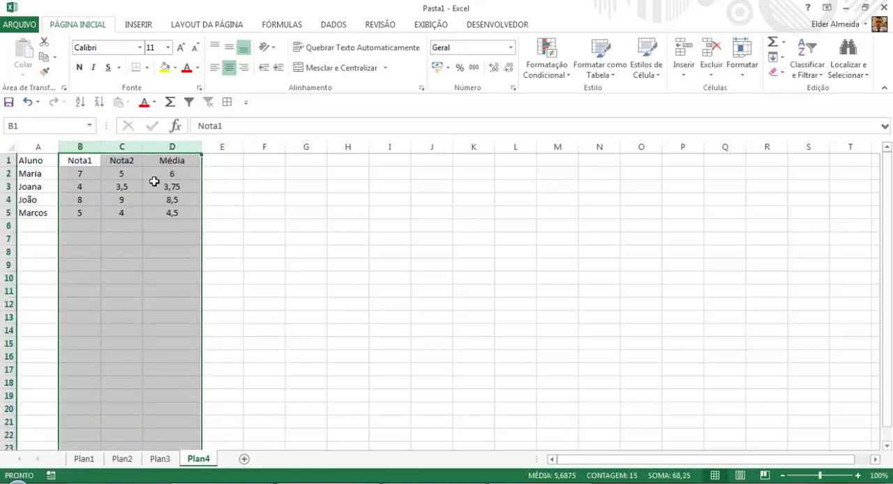
Begin an SE formula in cell E2 with the logical test D2>=5.
left_click(224, 174)
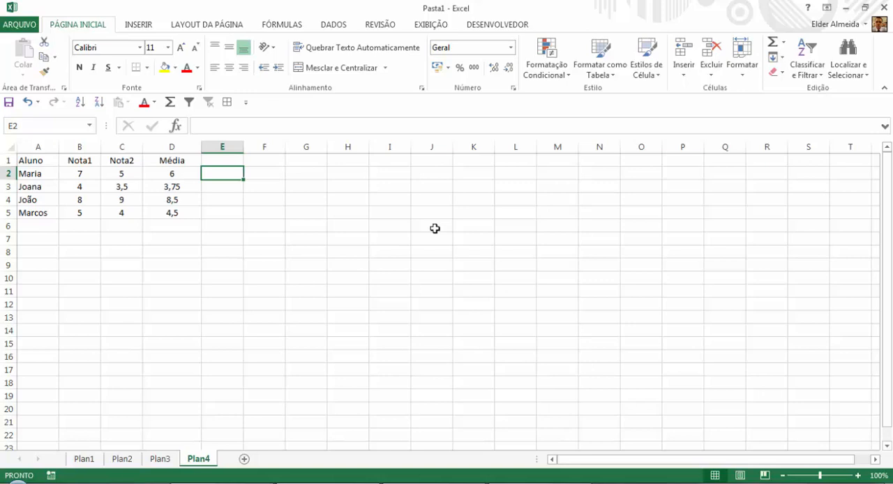
type("=se(")
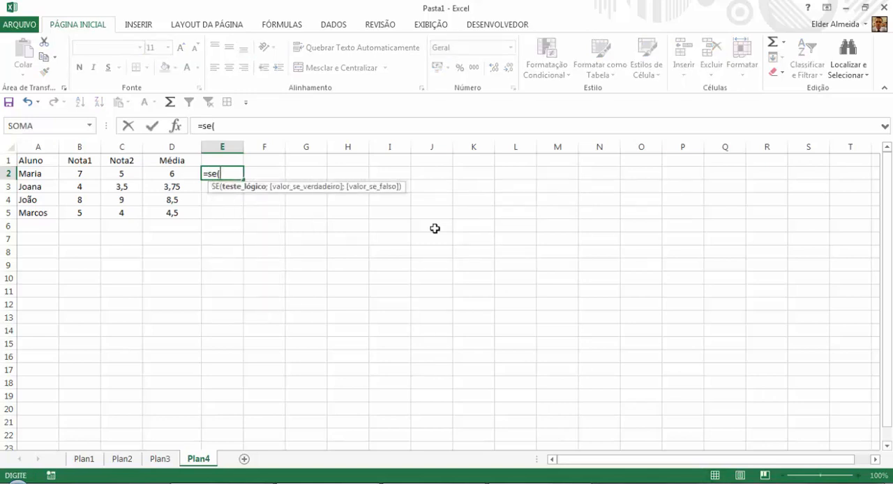
left_click(178, 172)
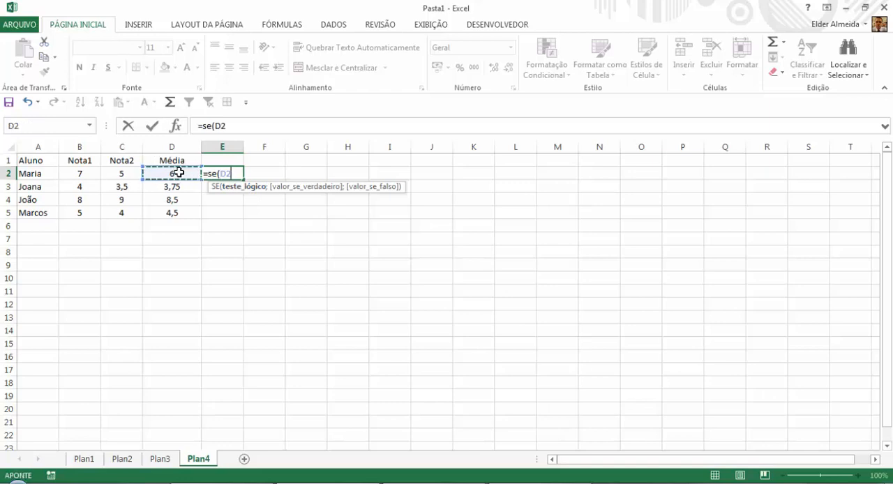
type(">=5")
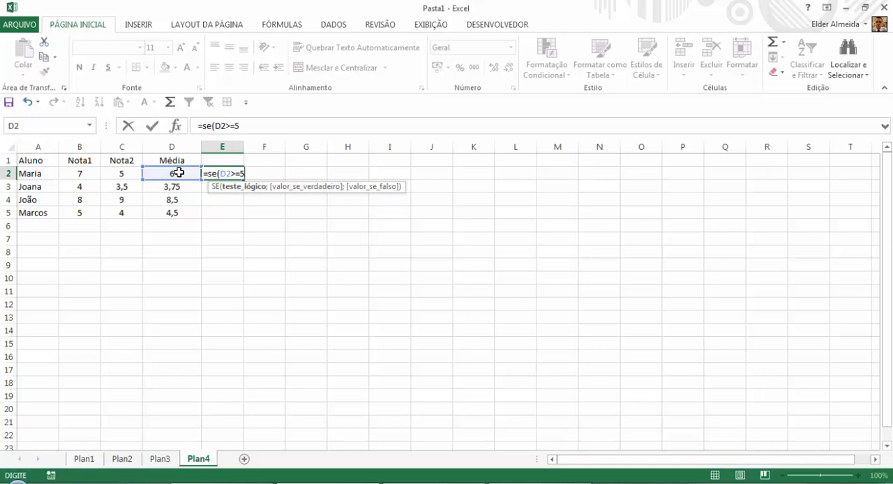
type(";")
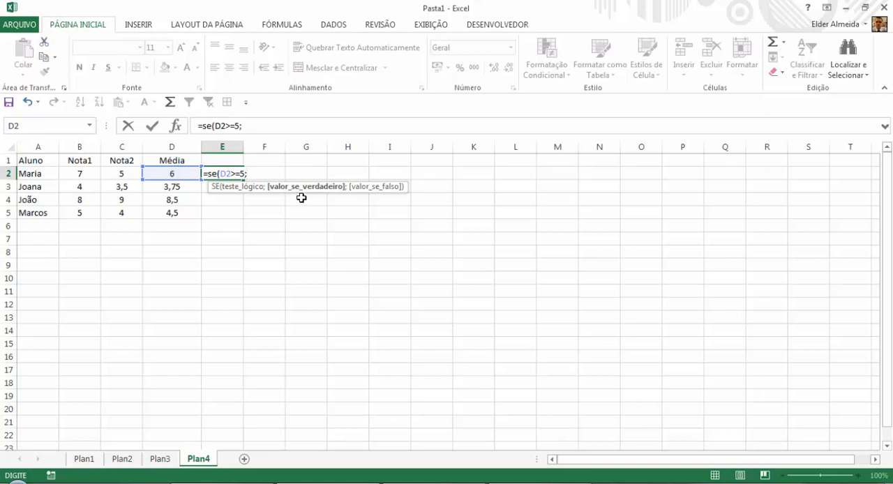
Complete the SE formula in E2 with "Aprovado" as the true value and "Reprovado" as the false value.
left_click(272, 128)
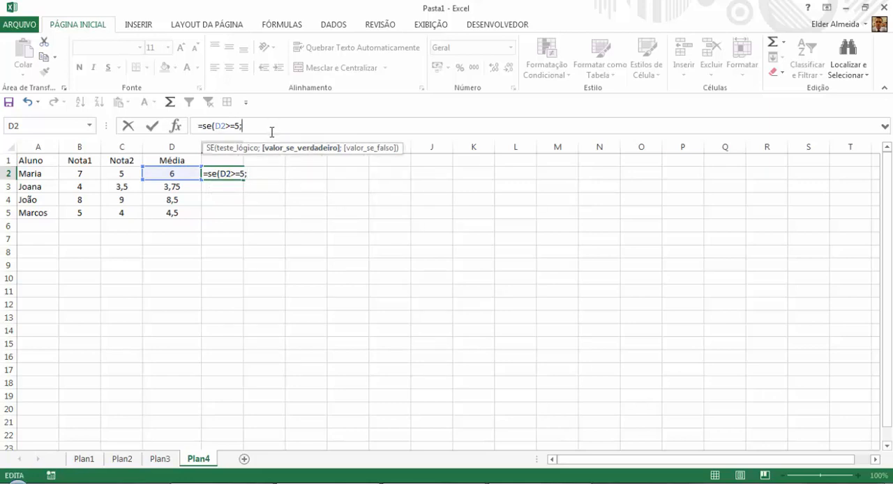
type("\"Aprovado\";")
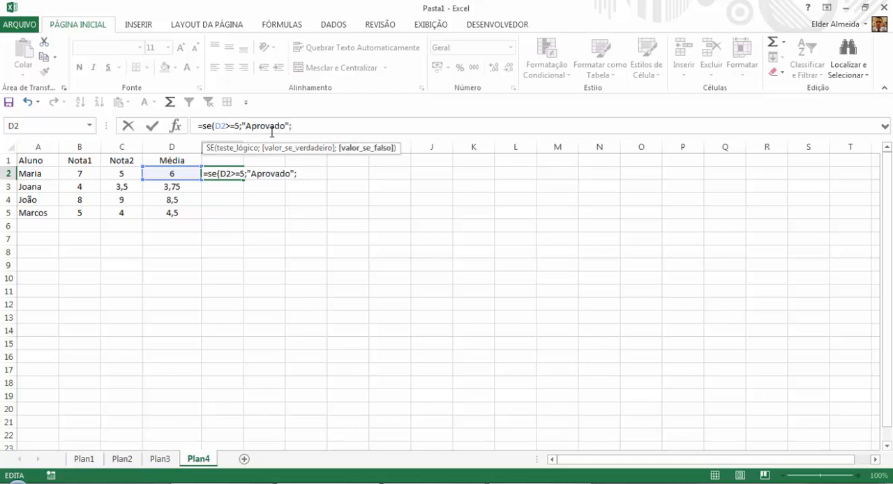
type("\"Reprovado")
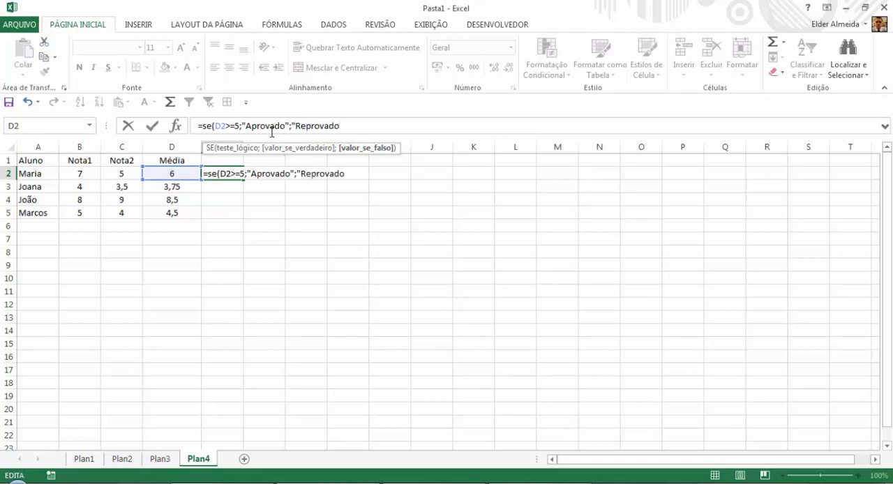
type("\")")
key("Return")
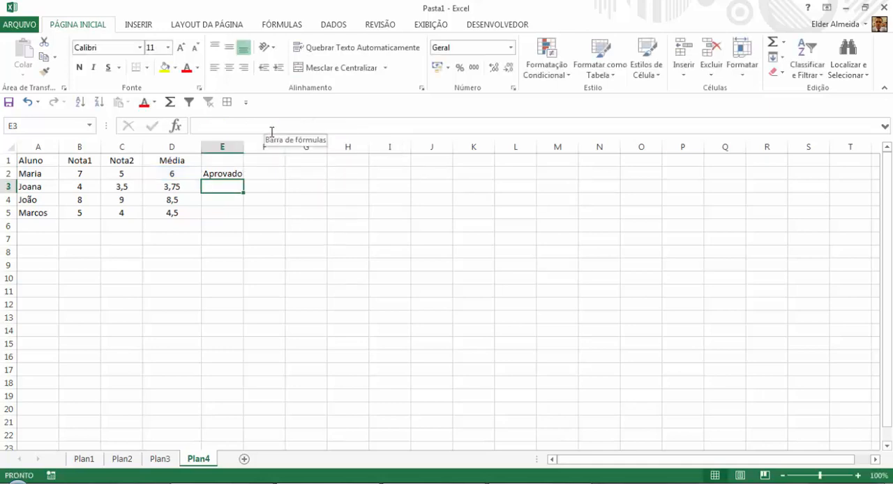
Copy the SE formula from E2 down to E5 and widen column E to fit the text.
left_click(227, 174)
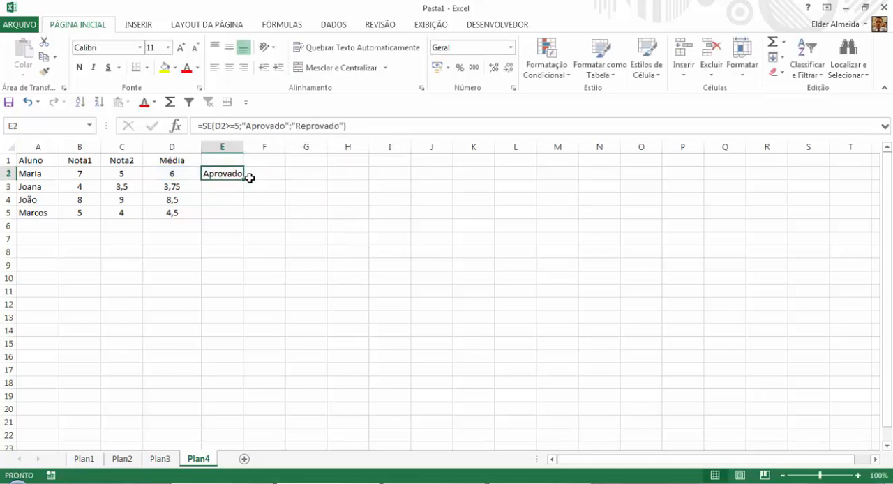
left_click_drag(243, 181, 245, 217)
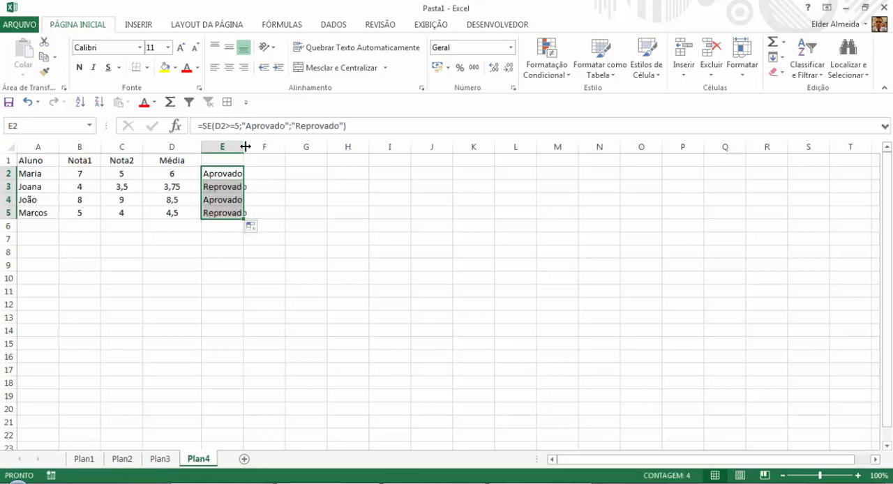
left_click_drag(243, 146, 266, 148)
Check the SE results in column E against the averages in column D for rows 3 to 5.
left_click(230, 186)
left_click(176, 186)
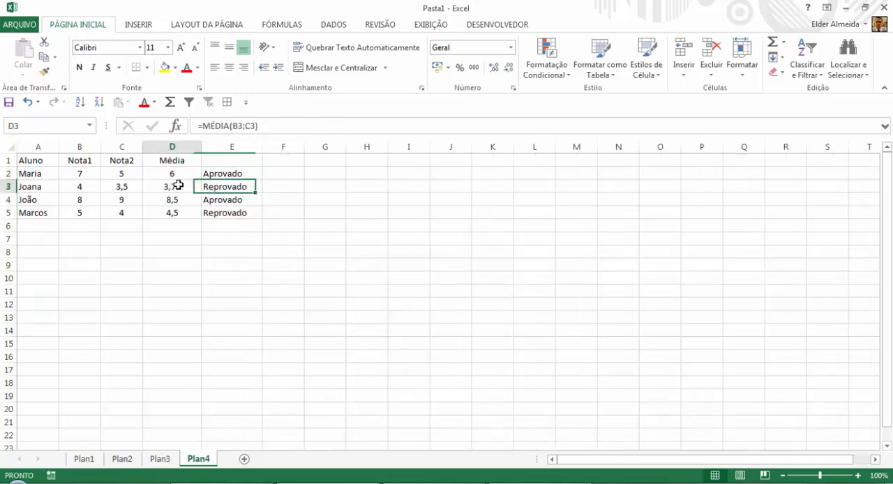
left_click(232, 200)
left_click(182, 199)
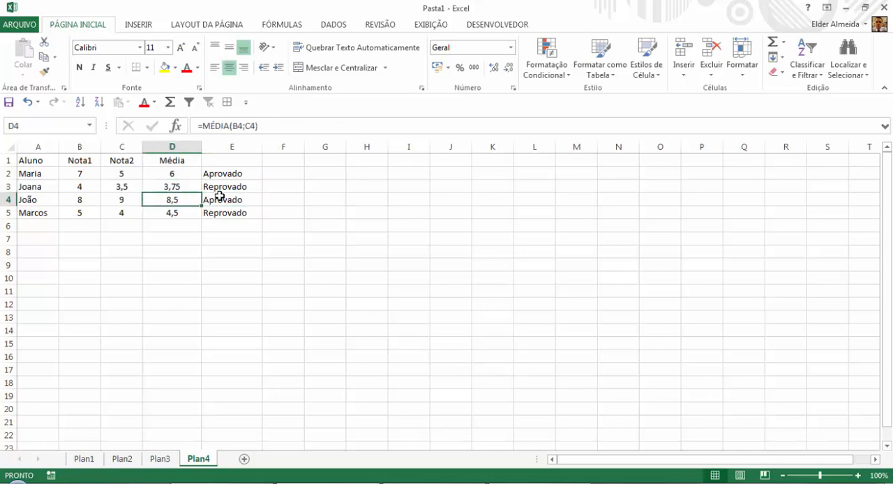
left_click(213, 210)
left_click(183, 213)
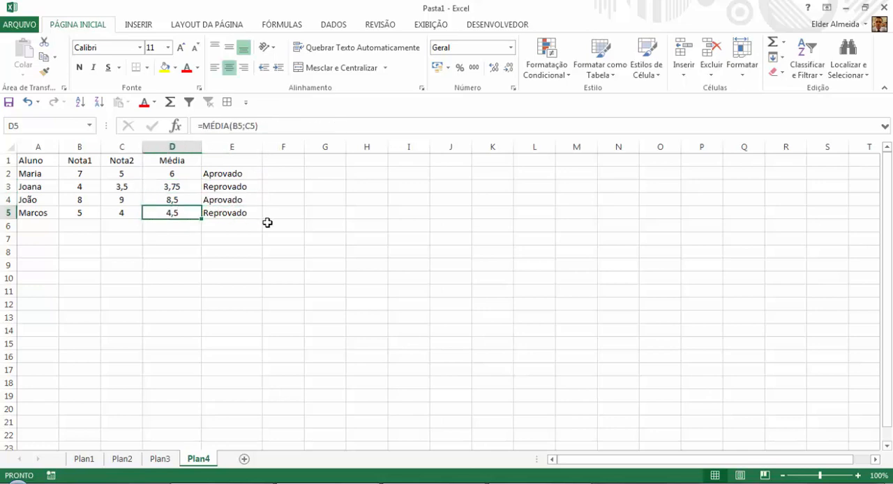
left_click(234, 161)
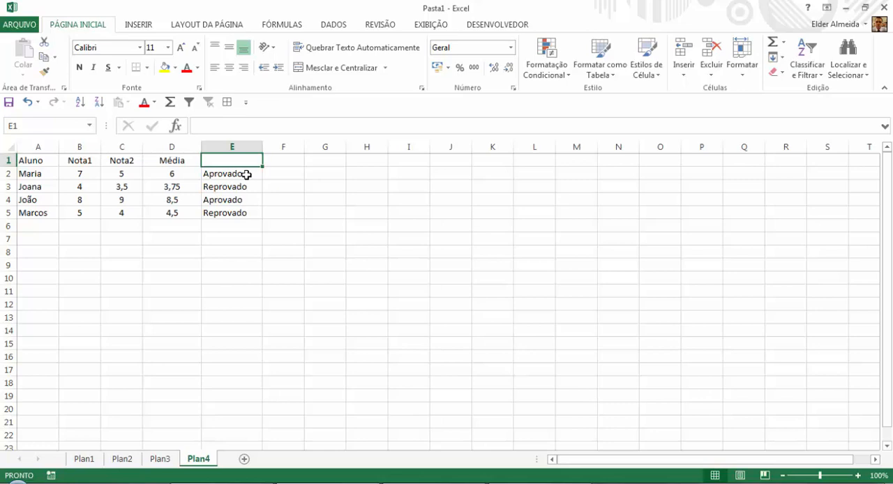
Compare the averages in D2:D5 with the SE results in E2:E5 and review the formulas in D2 and E2.
left_click_drag(176, 175, 177, 214)
left_click_drag(205, 177, 223, 213)
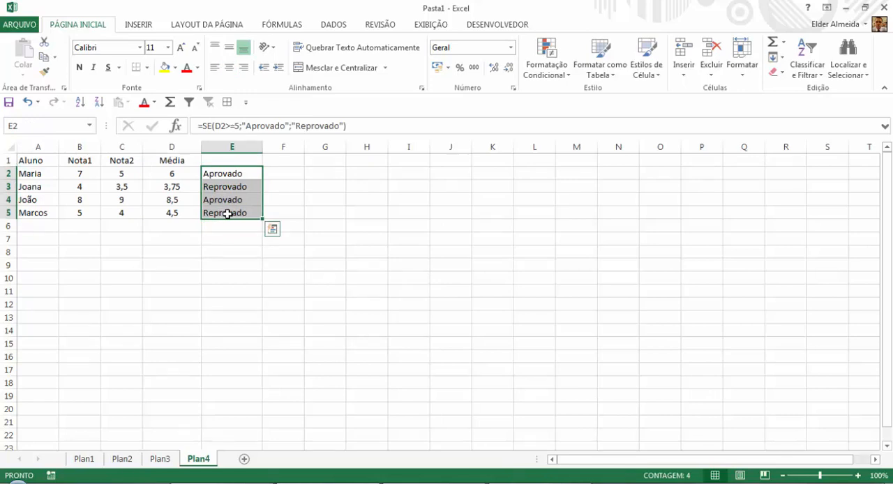
left_click(241, 173)
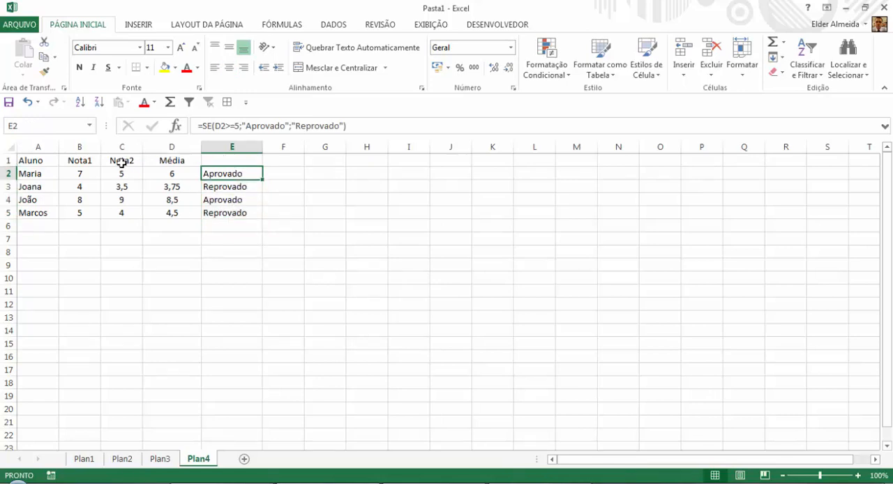
left_click(180, 171)
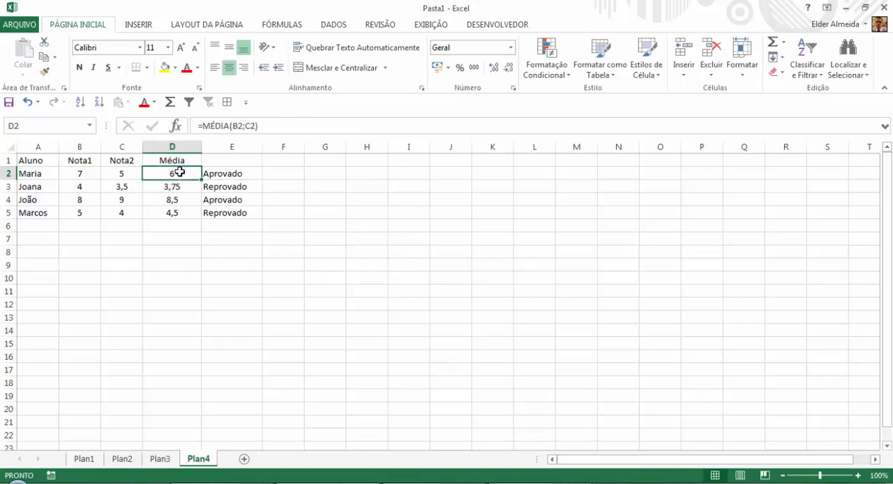
left_click(228, 175)
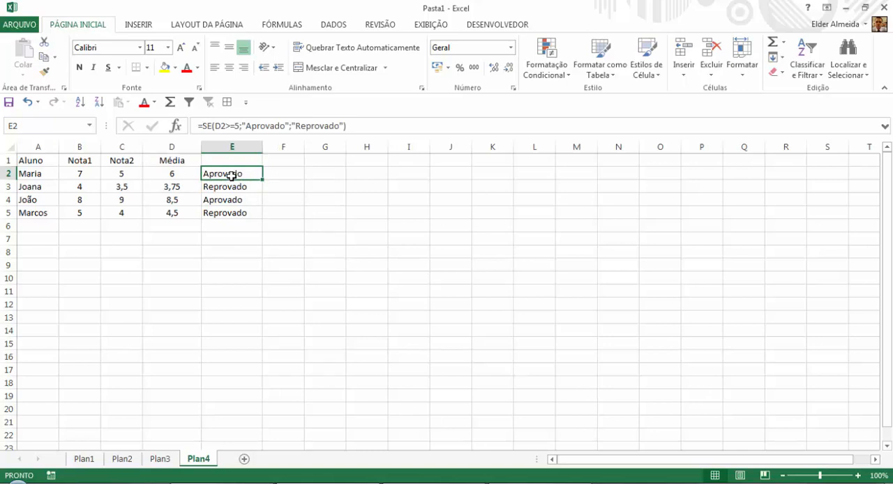
Copy the SE formula from E5 down to E21, past the last student, and review the extra rows.
left_click_drag(240, 174, 264, 426)
left_click(258, 217)
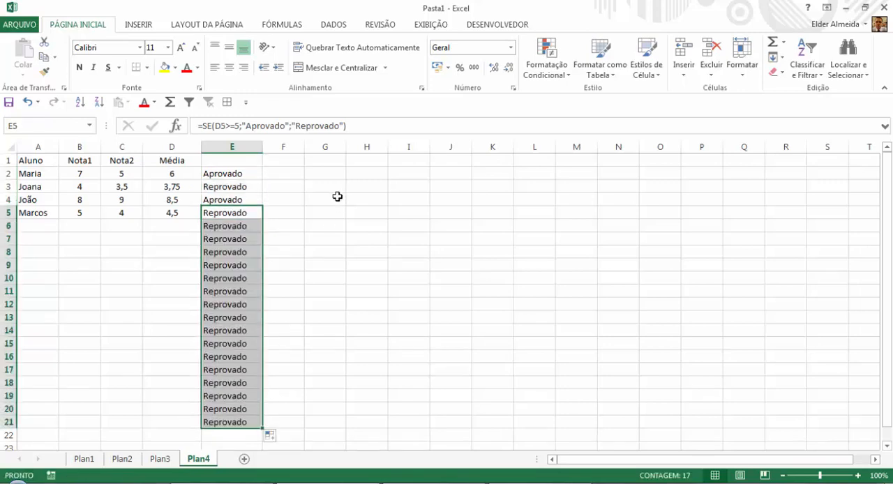
left_click(219, 225)
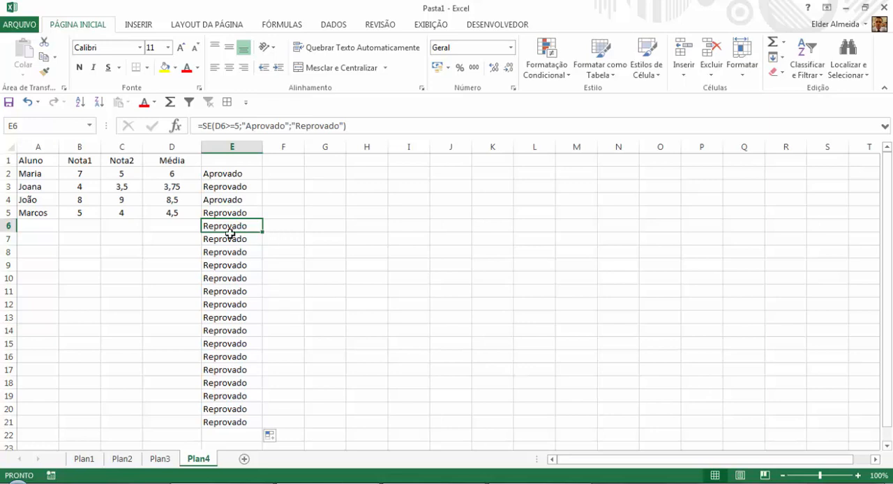
scroll(231, 232, "down", 1)
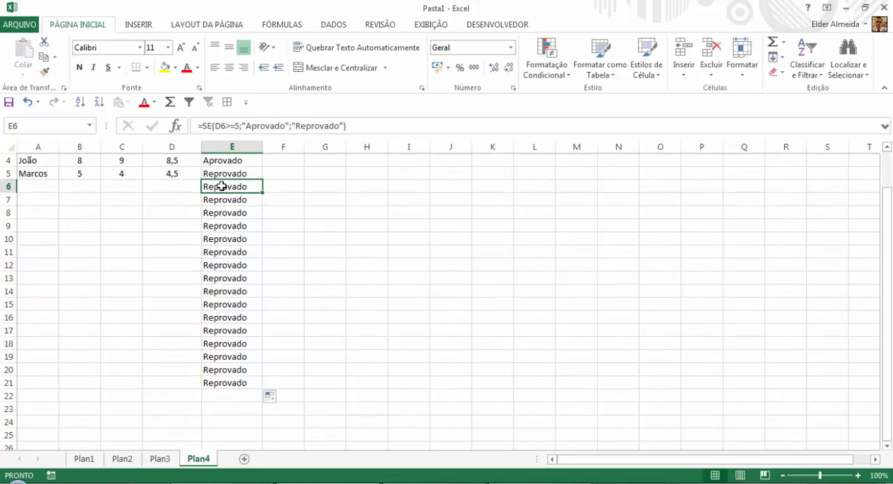
left_click_drag(222, 187, 234, 383)
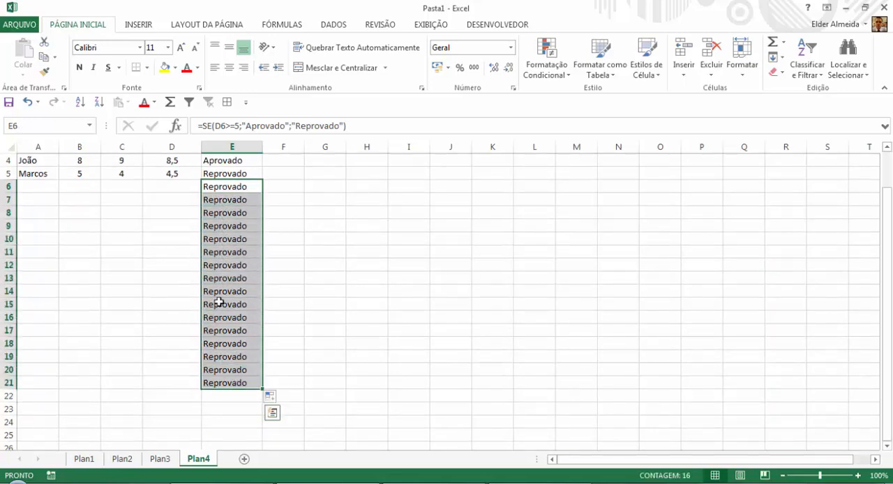
scroll(219, 299, "up", 1)
Examine how the SE formula in E6 evaluates the empty average in D6 compared with the filled rows above.
left_click_drag(155, 226, 2, 222)
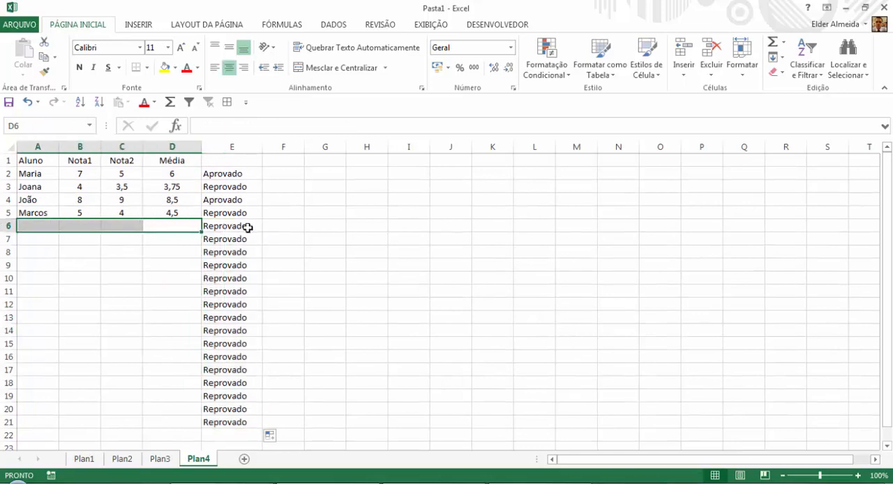
left_click(224, 228)
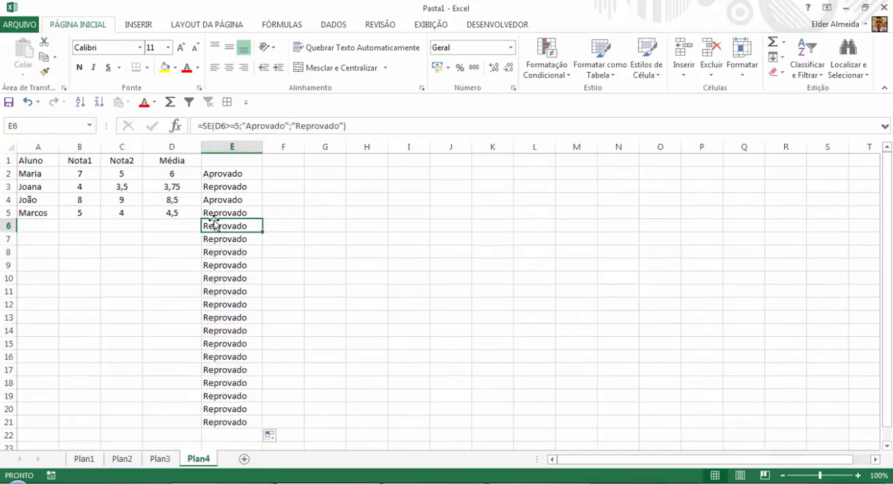
left_click(183, 226)
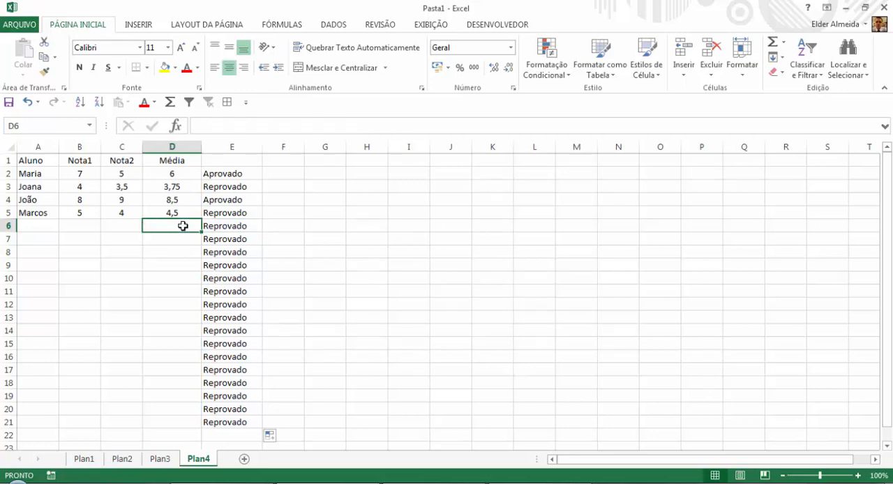
left_click(181, 214)
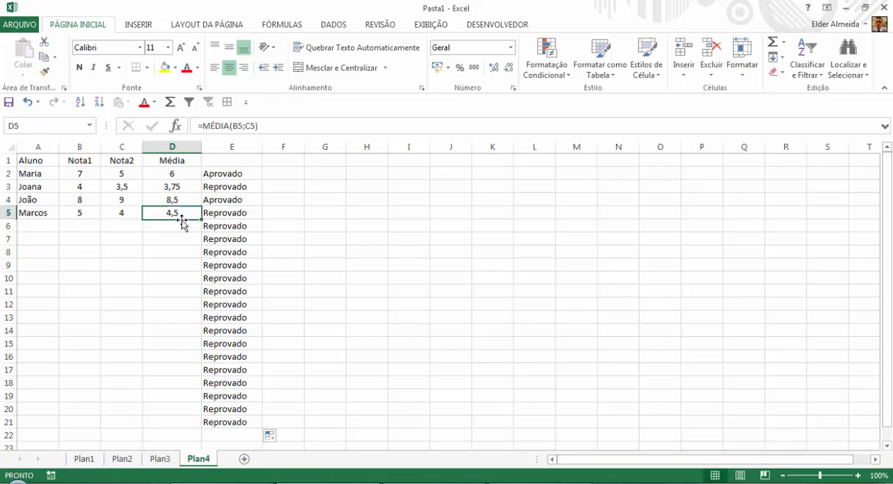
left_click(181, 224)
left_click(180, 202)
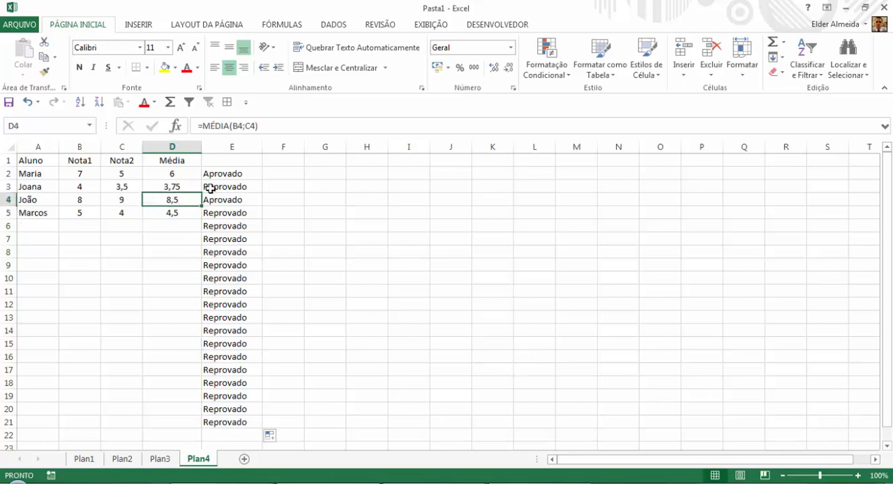
left_click(211, 187)
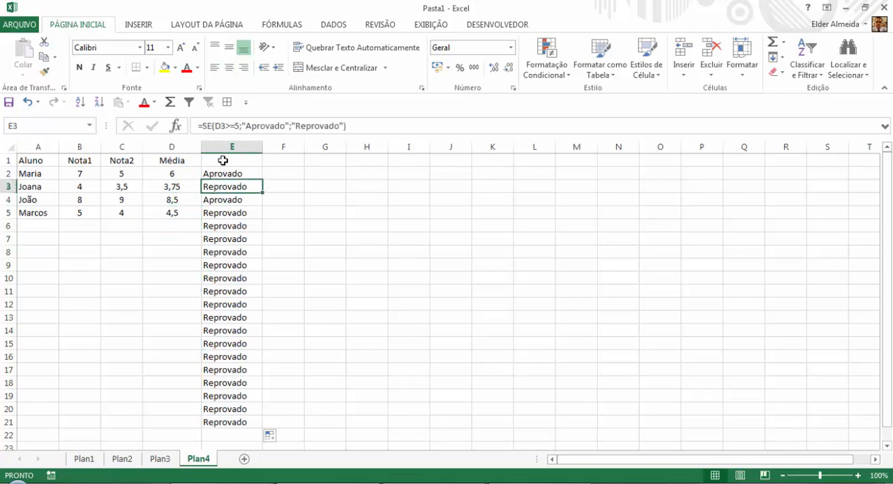
left_click(184, 225)
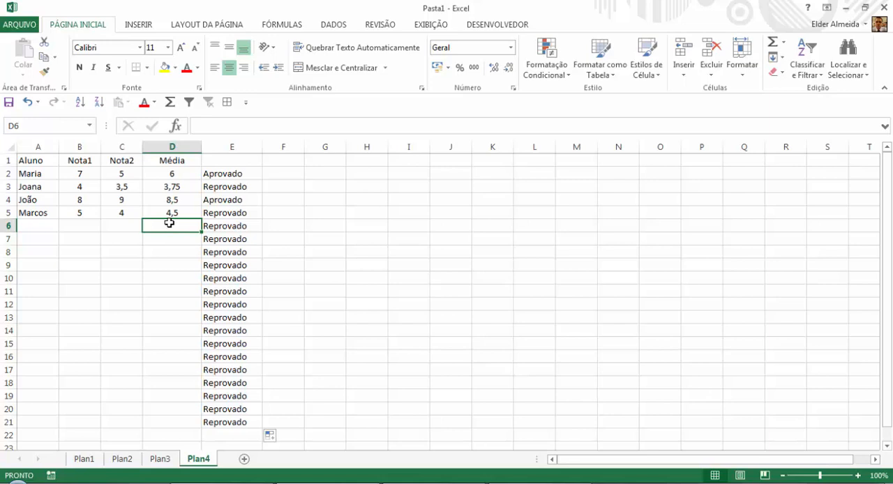
Wrap the formula in E2 in an outer SE with the logical test D2="".
left_click(217, 173)
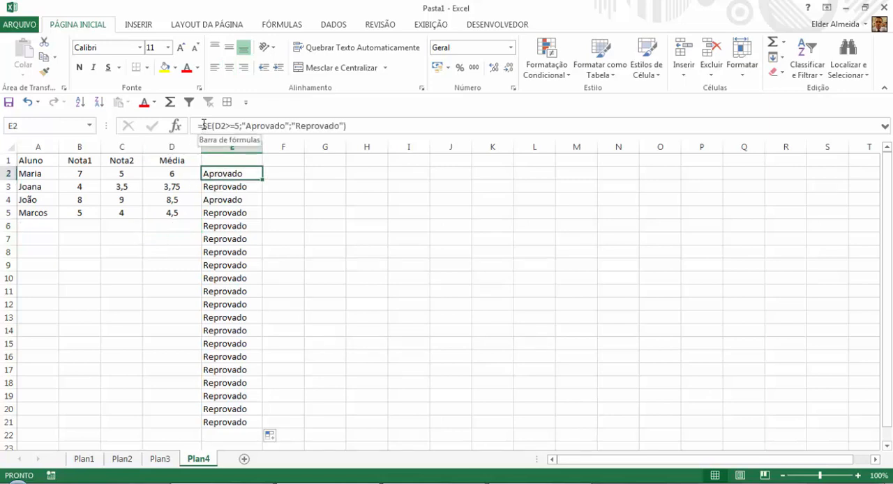
left_click(203, 125)
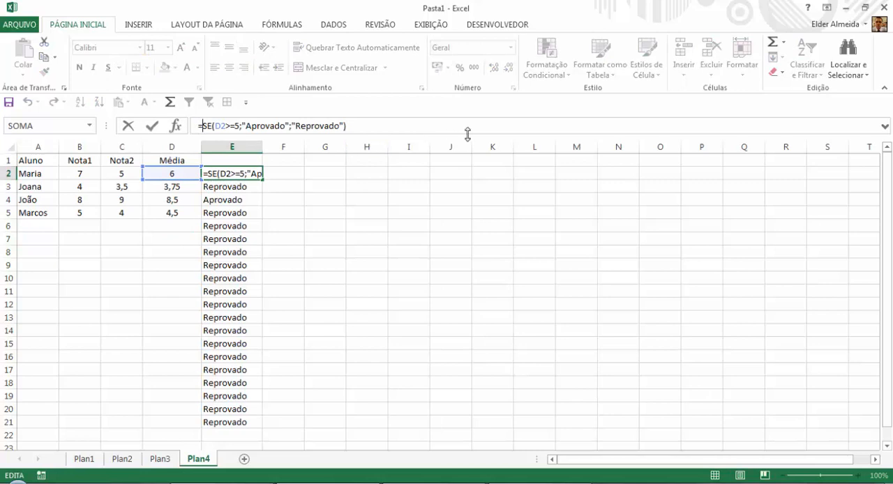
type("se")
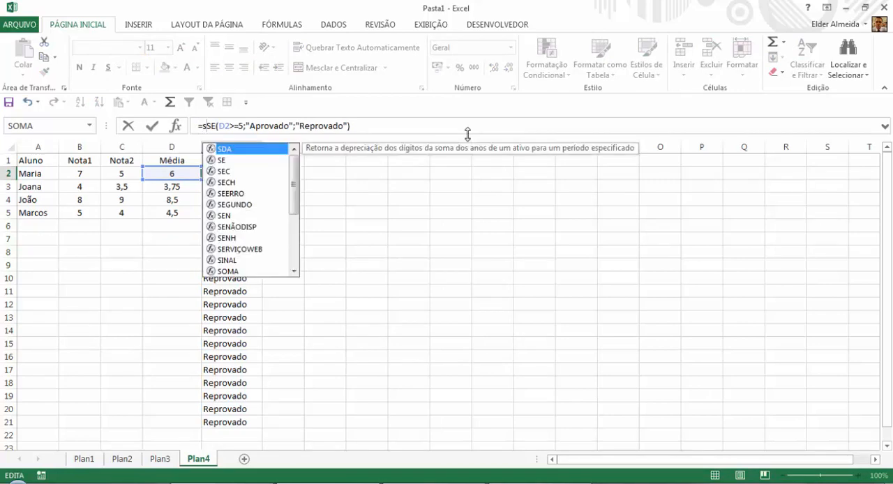
type("(")
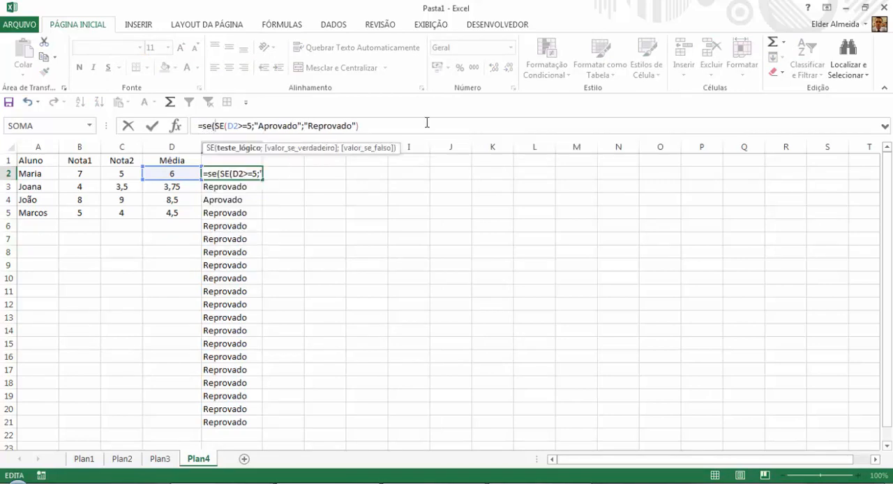
left_click(170, 173)
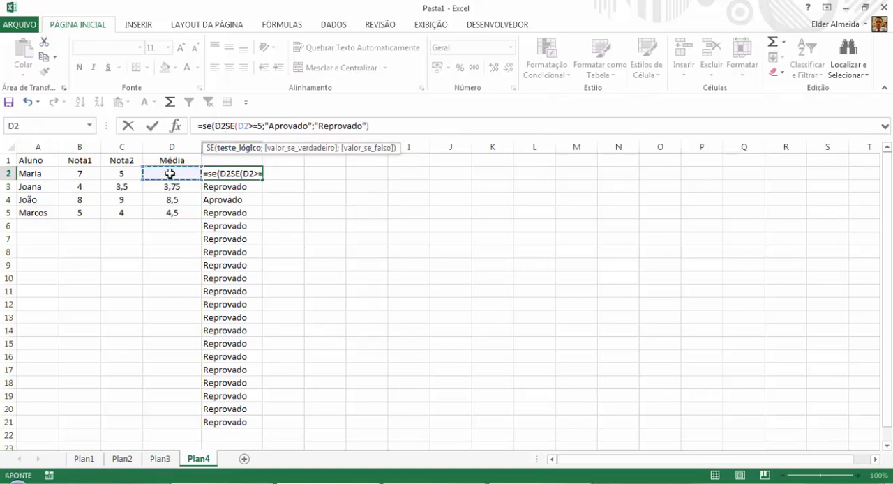
type("=")
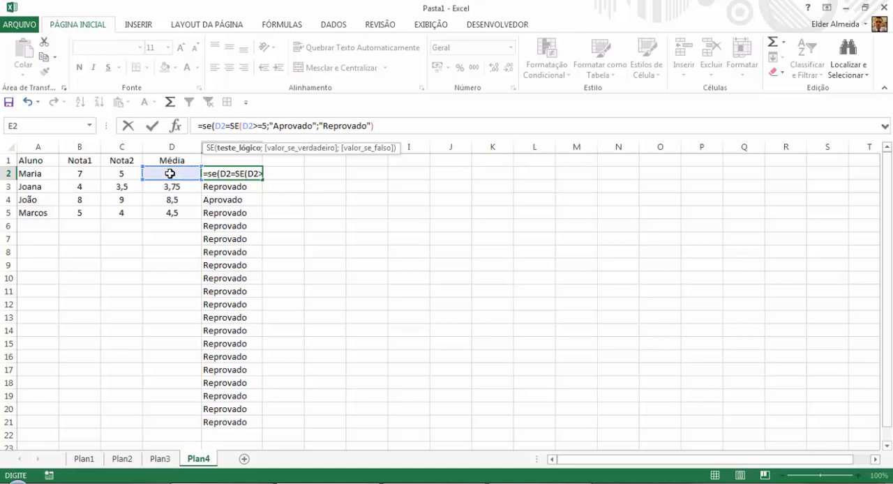
type("\"")
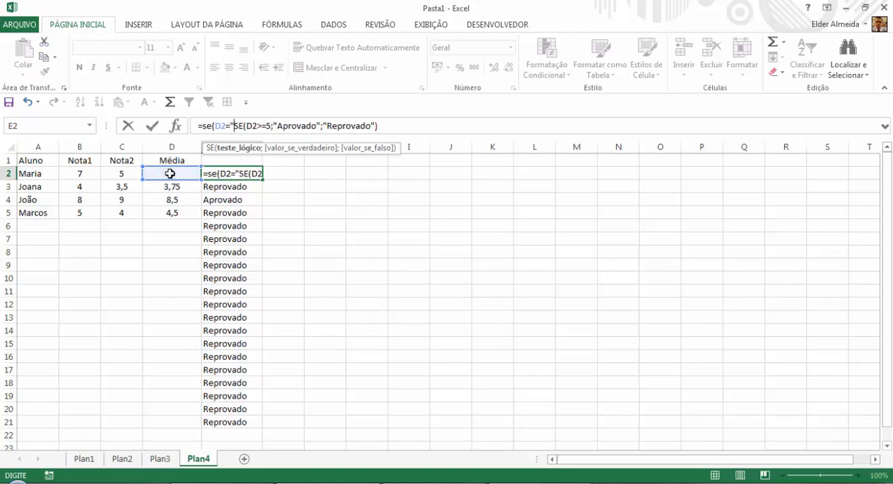
type("\"")
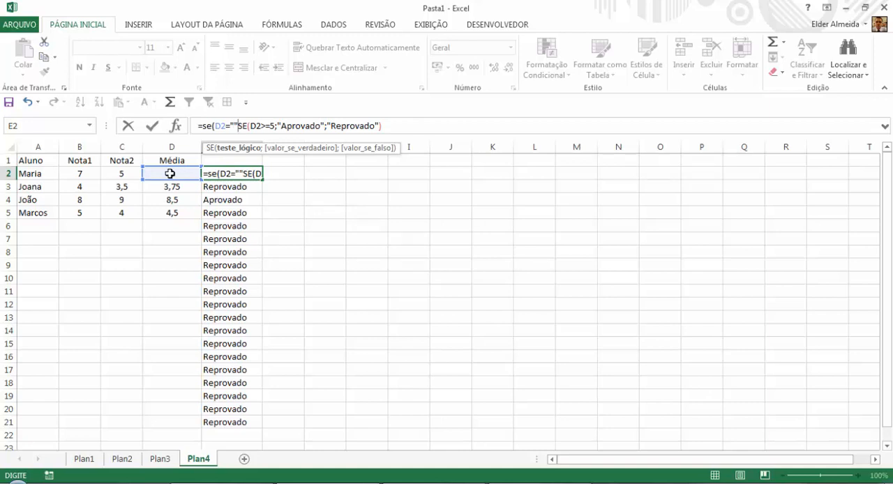
type(";")
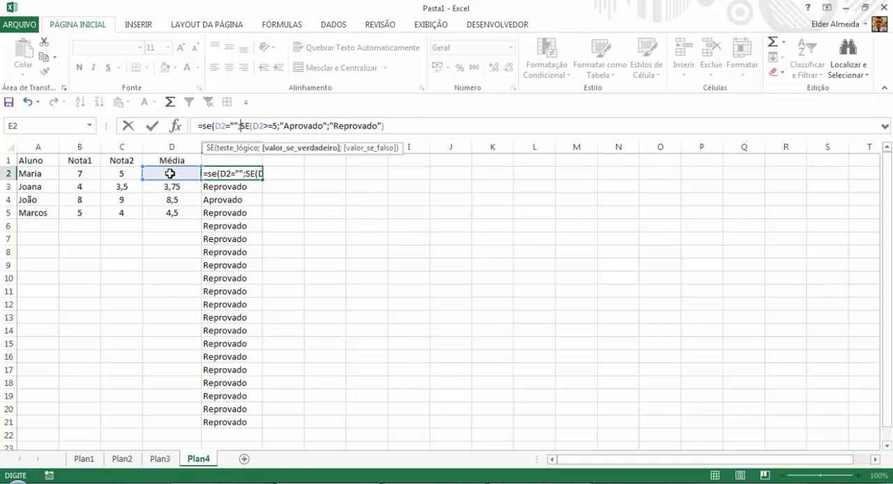
type("\"\"")
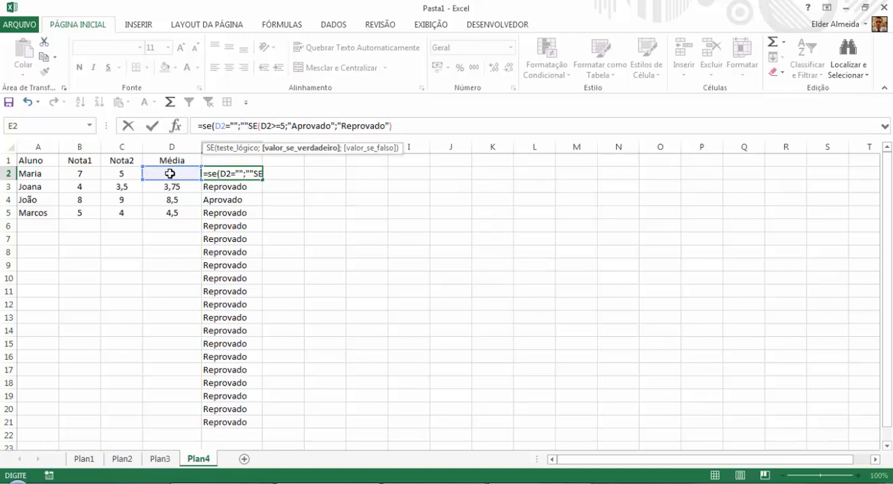
type(";")
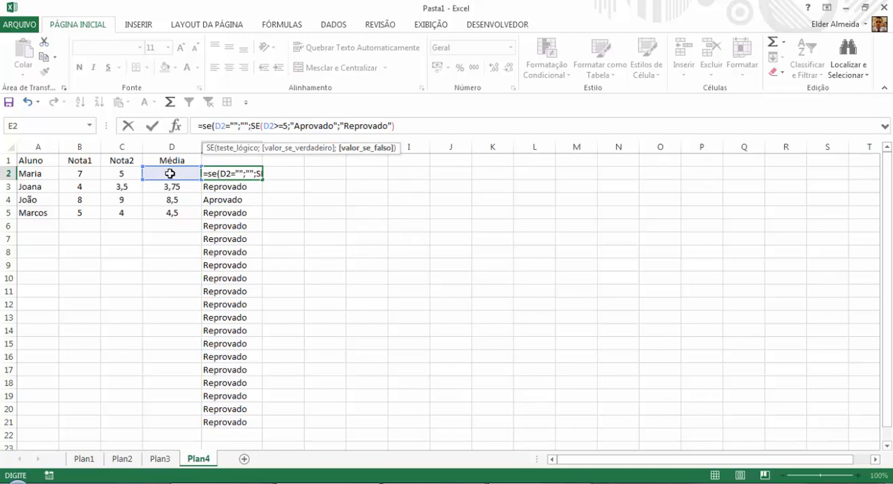
Complete the outer SE in E2 with "" as the true value and the existing SE as the false value.
left_click(442, 124)
type(")")
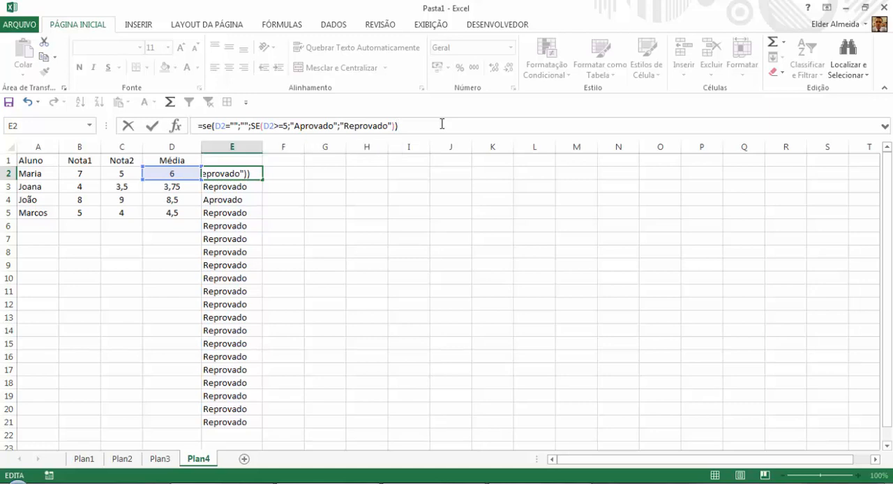
key("Return")
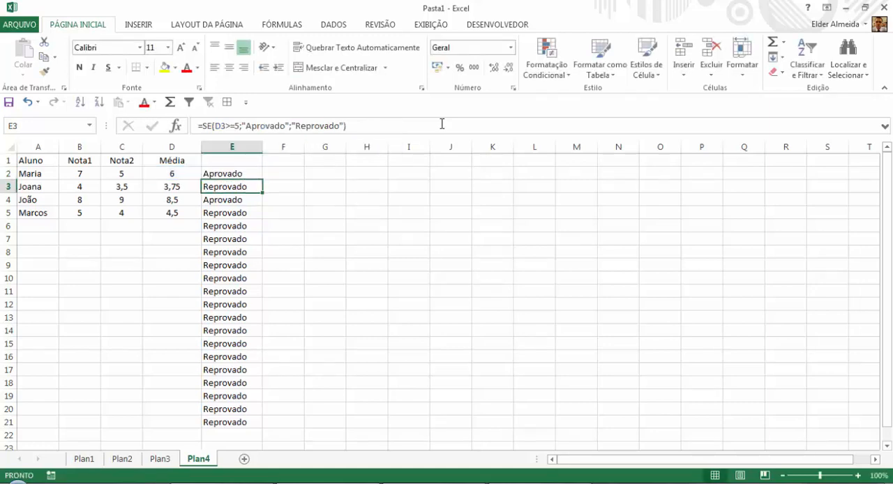
Copy the nested SE formula from E2 down to E34 and check it in the empty row 6.
left_click(230, 173)
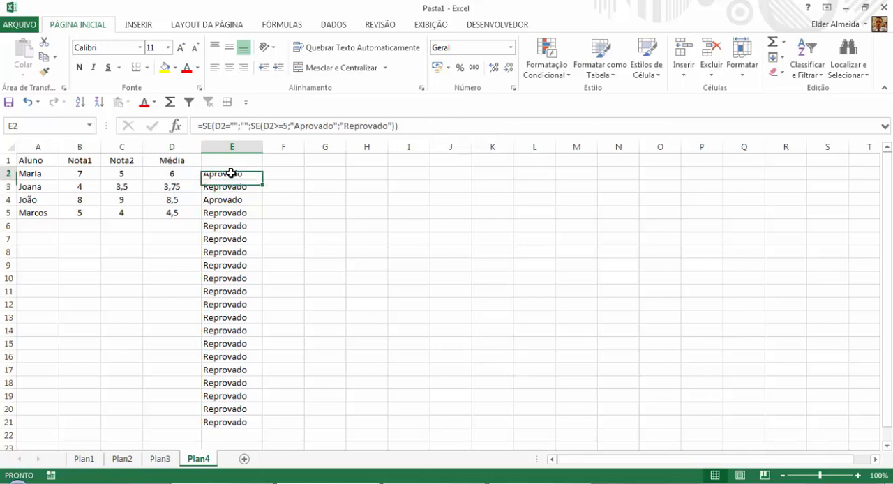
left_click_drag(261, 180, 258, 424)
scroll(259, 286, "up", 5)
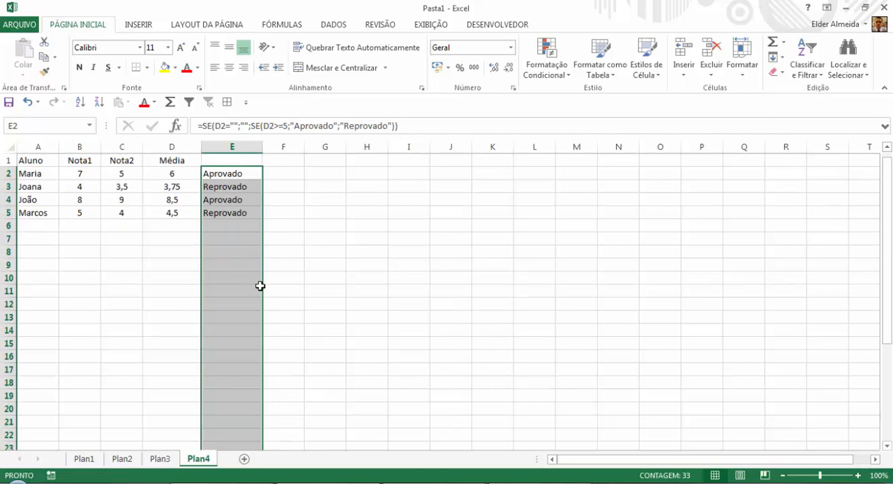
left_click(190, 225)
left_click(230, 226)
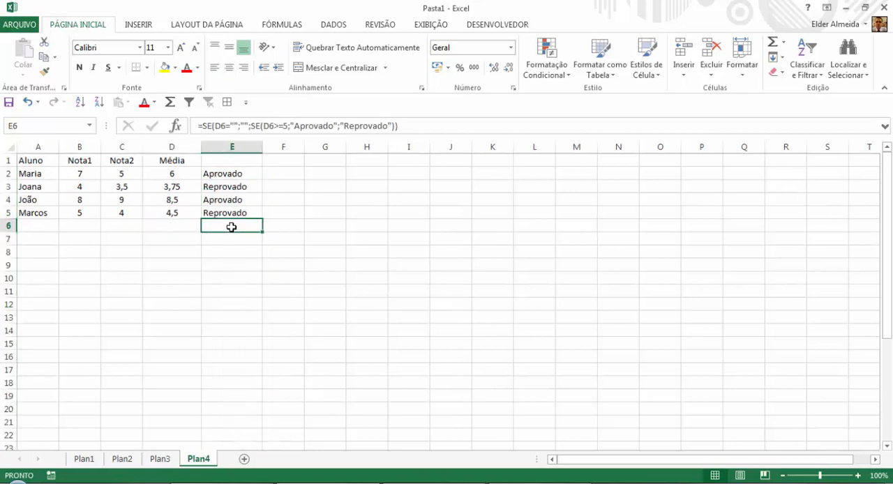
Test the nested SE formula in row 6 by entering trial averages including 1, 2 and 5 in D6, and clear the cell.
key("Left")
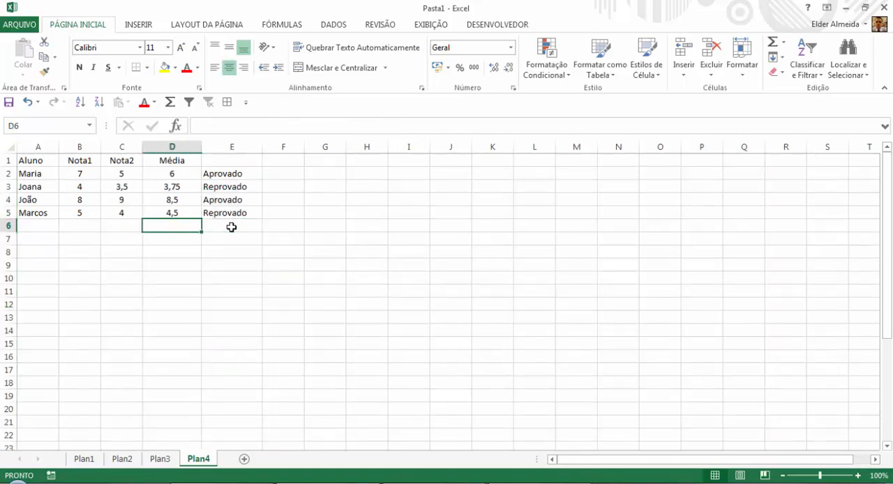
left_click(231, 226)
key("Left")
type("1")
key("Return")
key("Up")
type("2")
key("Return")
key("Up")
type("5")
key("Return")
key("Up")
type("54,")
key("Return")
key("Up")
key("Delete")
left_click(230, 228)
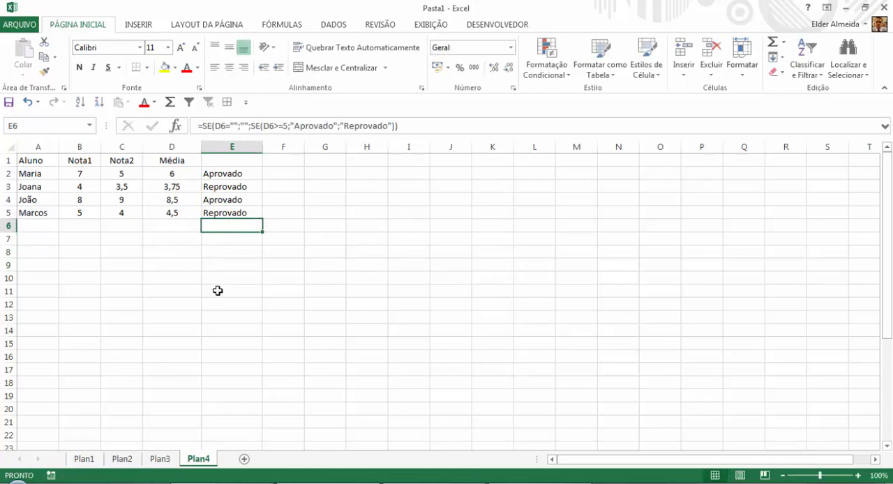
Extend the nested SE formula from E19 down to E56.
scroll(223, 300, "down", 2)
left_click(235, 317)
scroll(238, 304, "down", 2)
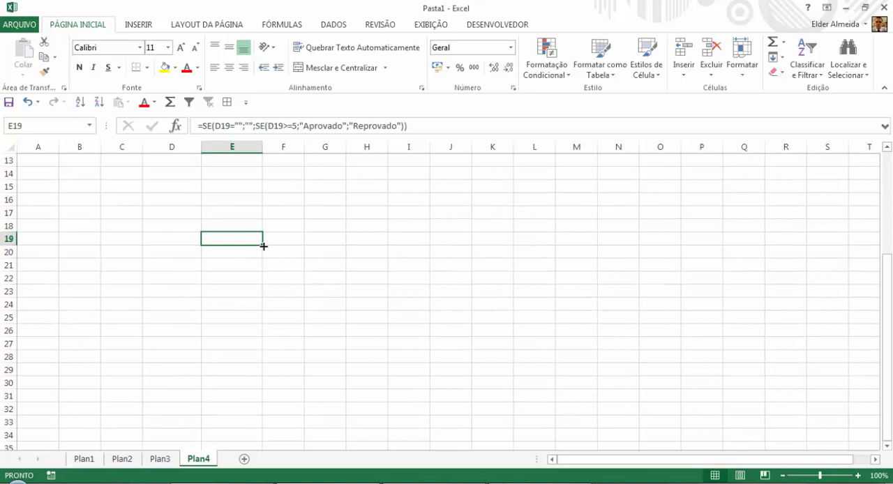
left_click_drag(262, 244, 265, 449)
scroll(140, 290, "up", 8)
scroll(141, 289, "up", 4)
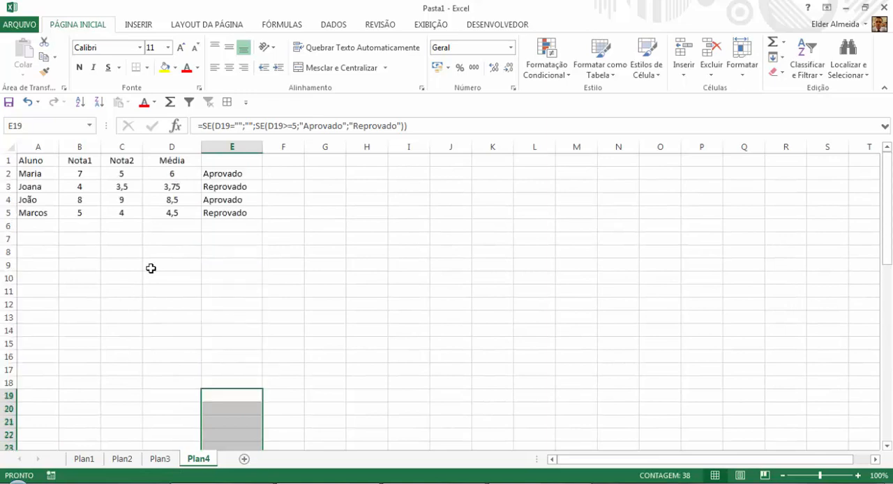
Rename the Plan4 sheet as TurmaA.
left_click(32, 223)
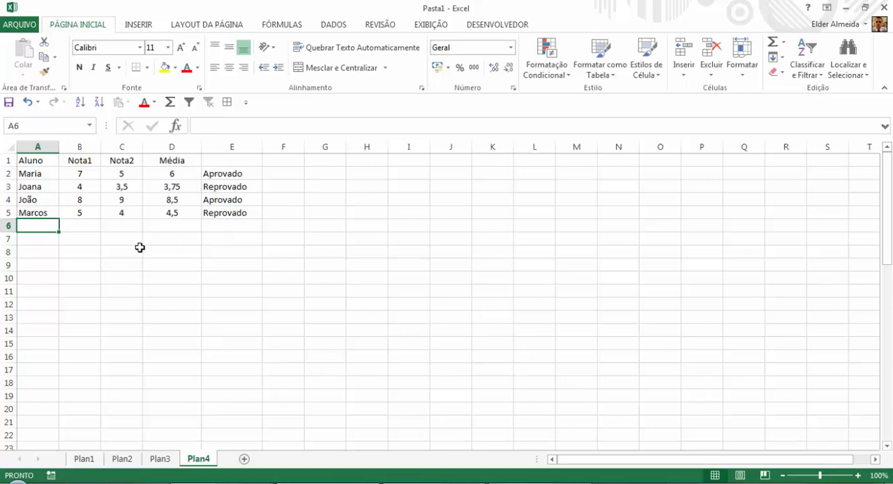
right_click(206, 462)
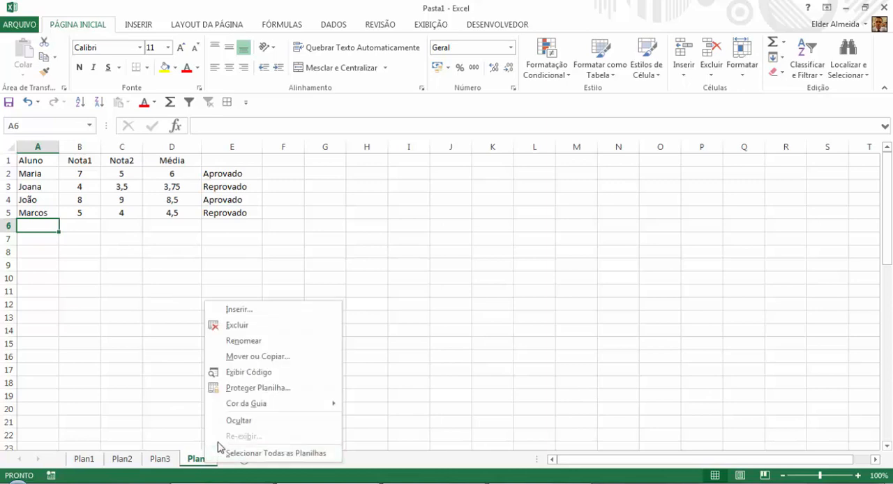
left_click(243, 341)
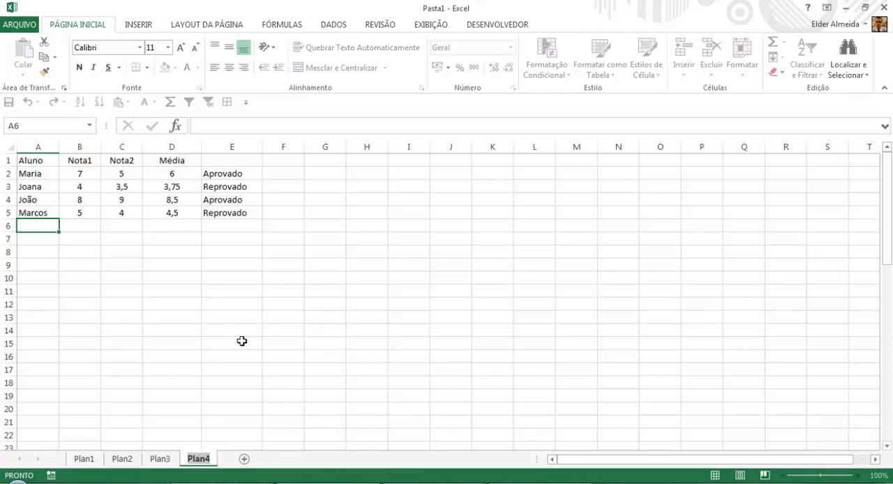
type("TurmaA")
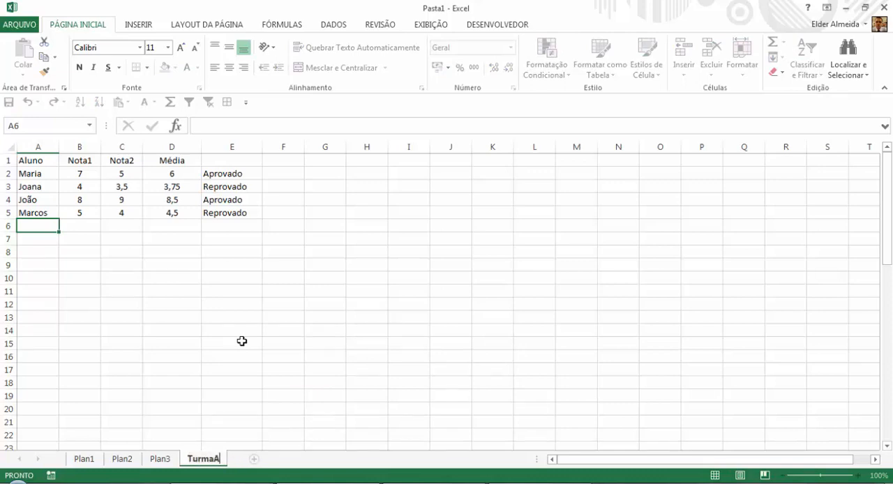
left_click(241, 340)
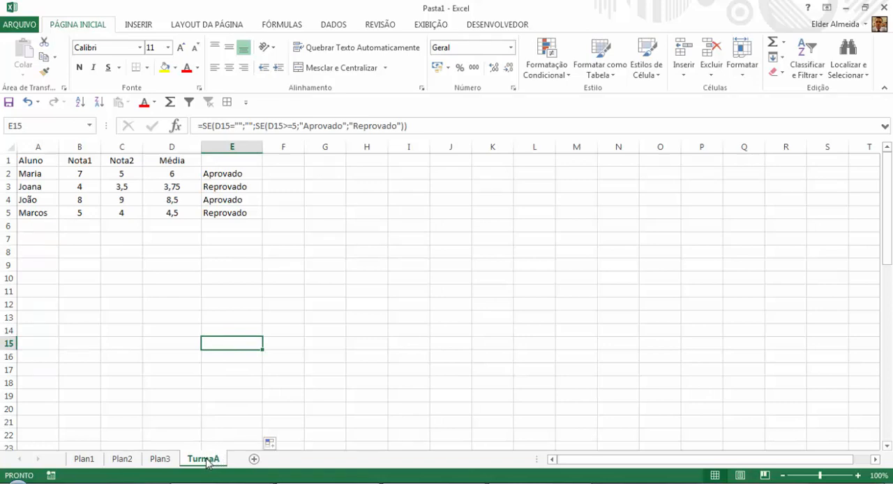
Duplicate the TurmaA sheet directly after the original and rename the copy as TurmaB.
left_click_drag(208, 462, 229, 456)
left_click_drag(229, 457, 243, 461)
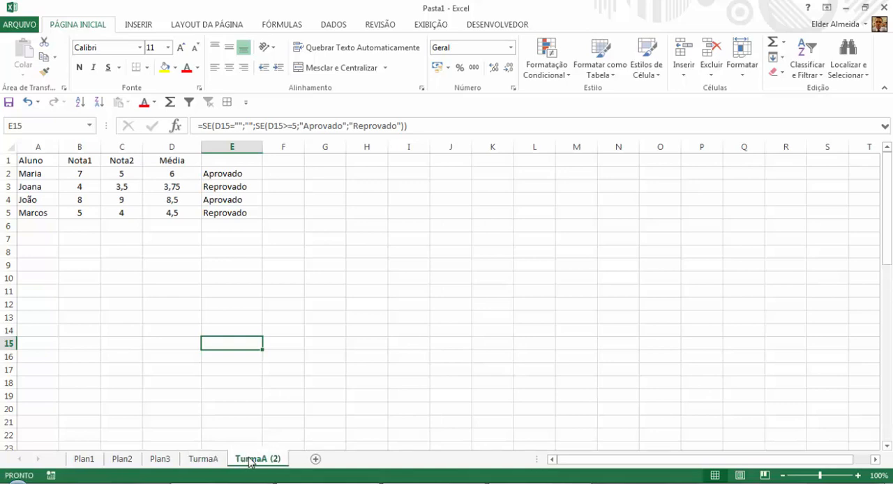
right_click(249, 462)
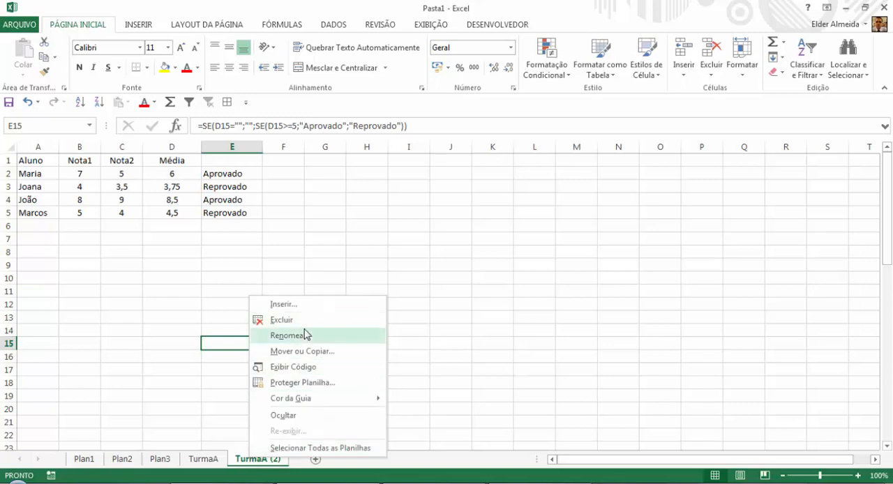
left_click(302, 335)
left_click(266, 458)
key("BackSpace")
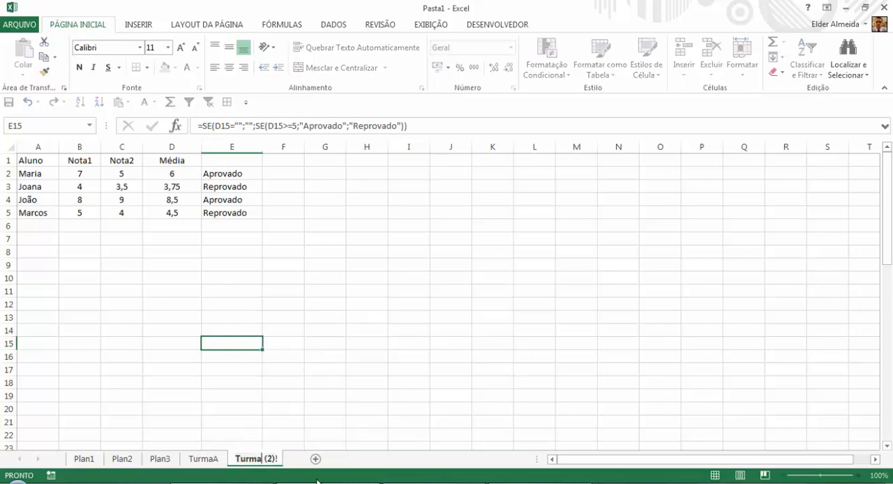
type("B")
key("Delete")
key("Delete")
key("Delete")
key("Delete")
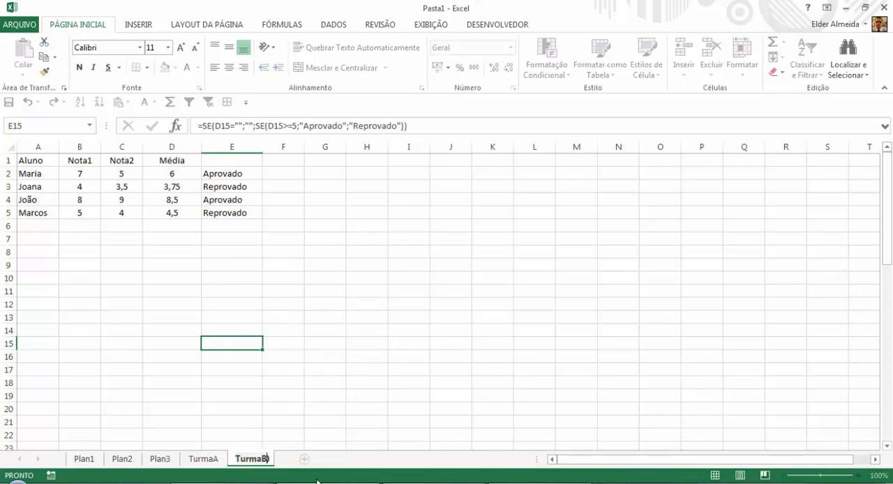
left_click(269, 380)
Switch between the TurmaA and TurmaB sheets to compare their grade tables and the student column.
left_click(97, 177)
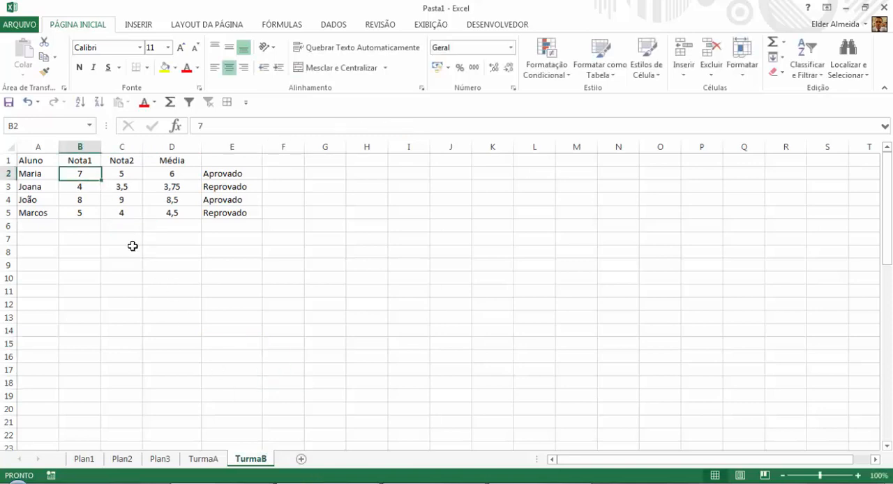
left_click(212, 460)
left_click(236, 460)
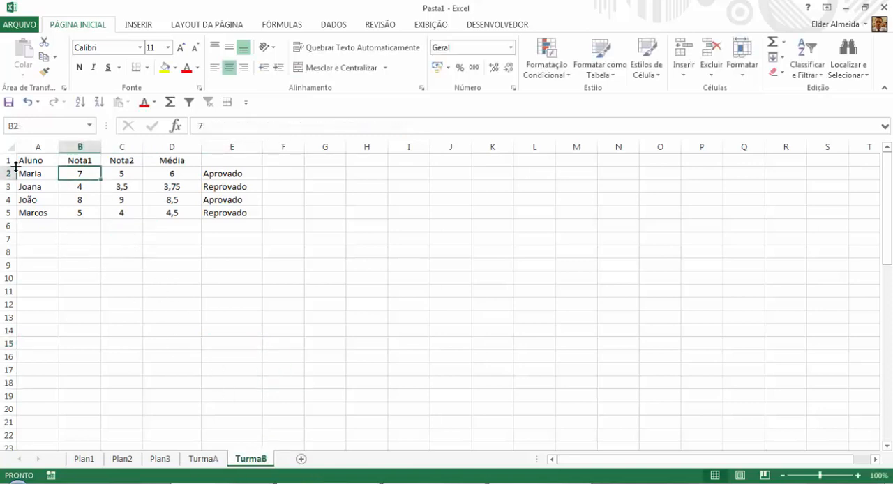
left_click_drag(46, 173, 40, 396)
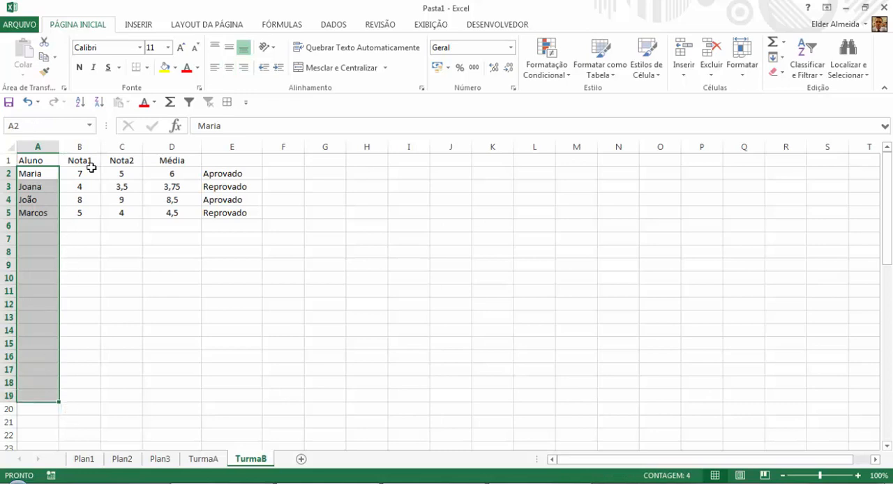
Apply all borders to columns A through E on the TurmaA sheet.
left_click(209, 461)
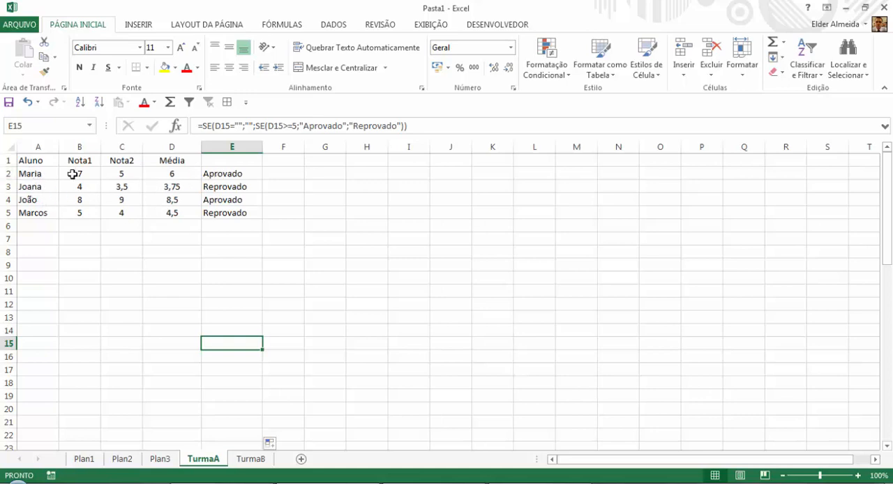
left_click_drag(225, 173, 174, 370)
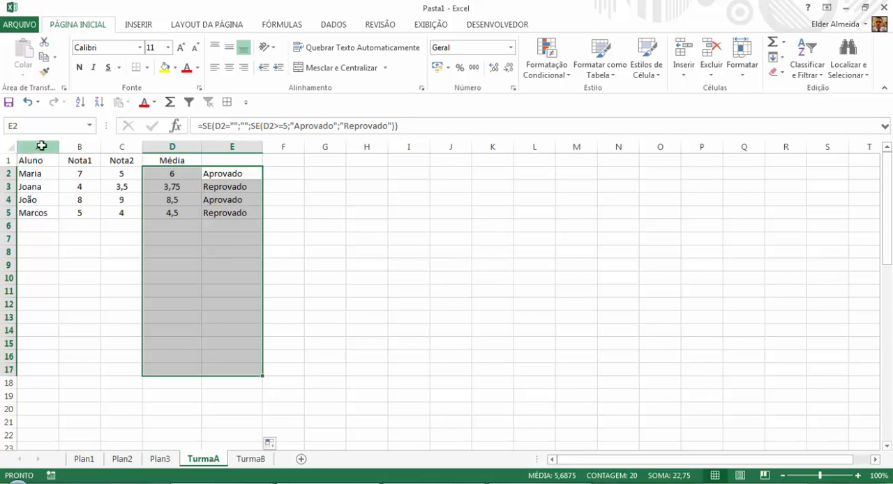
left_click_drag(40, 145, 241, 163)
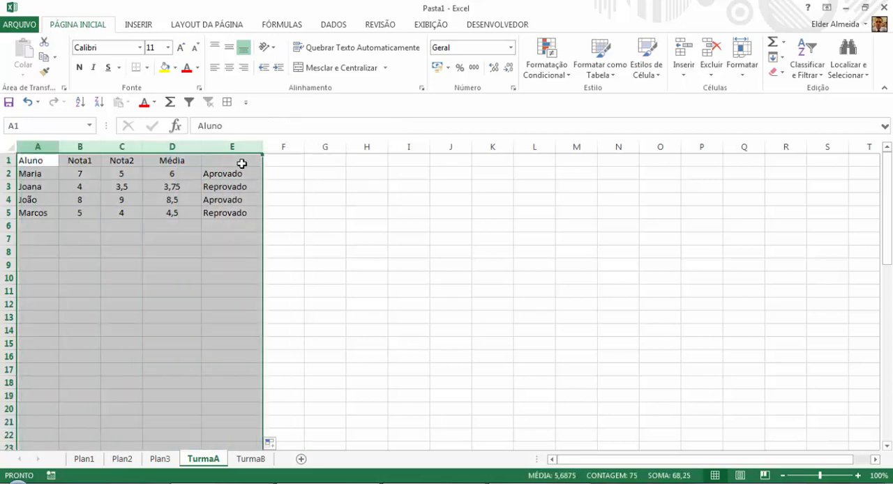
left_click(227, 101)
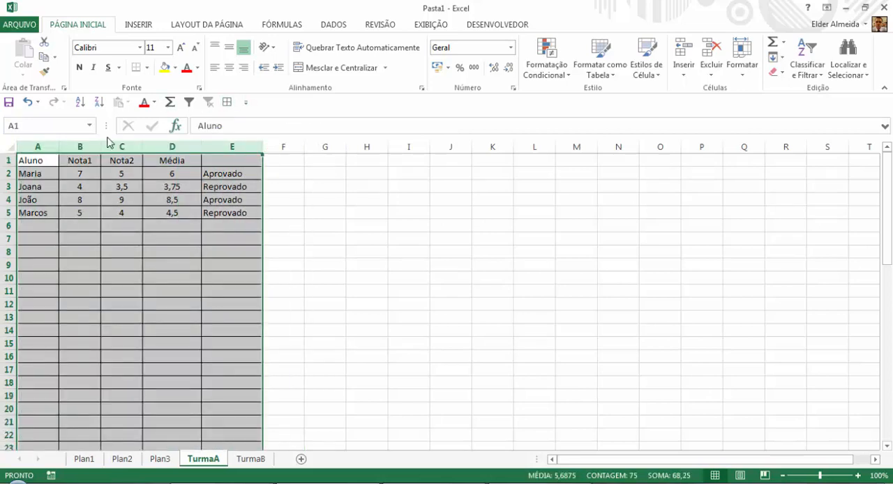
Fill the header row A1:E1 with yellow and enter the heading "Status" in E1.
left_click_drag(47, 162, 223, 153)
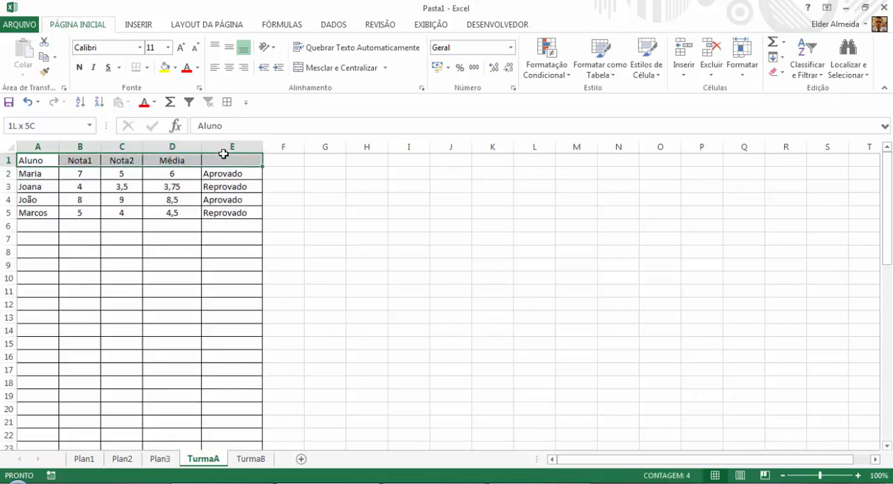
left_click(166, 68)
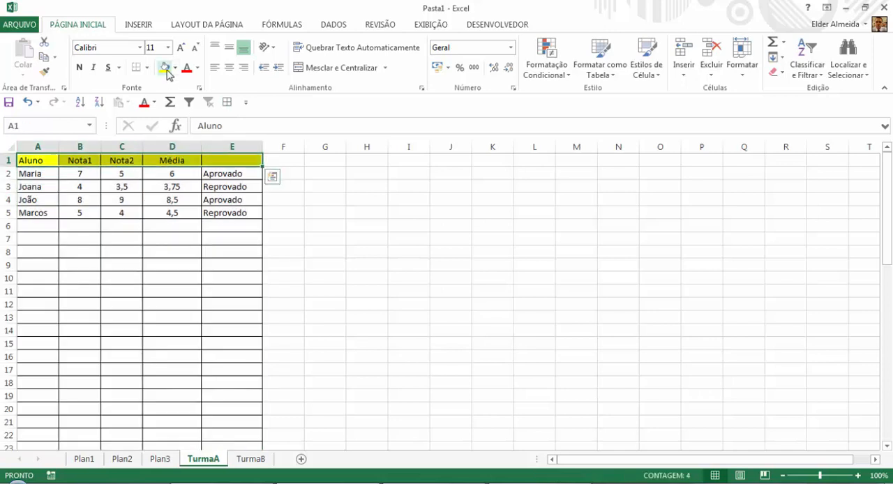
left_click(230, 162)
type("Status")
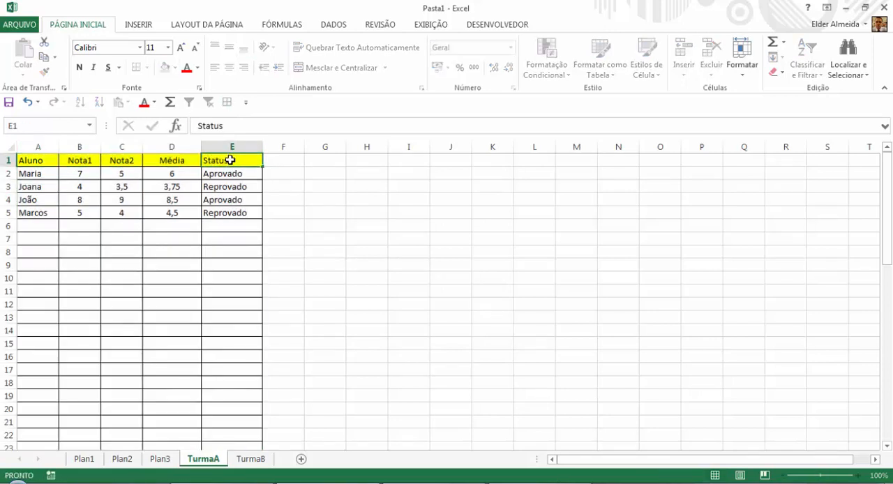
key("Return")
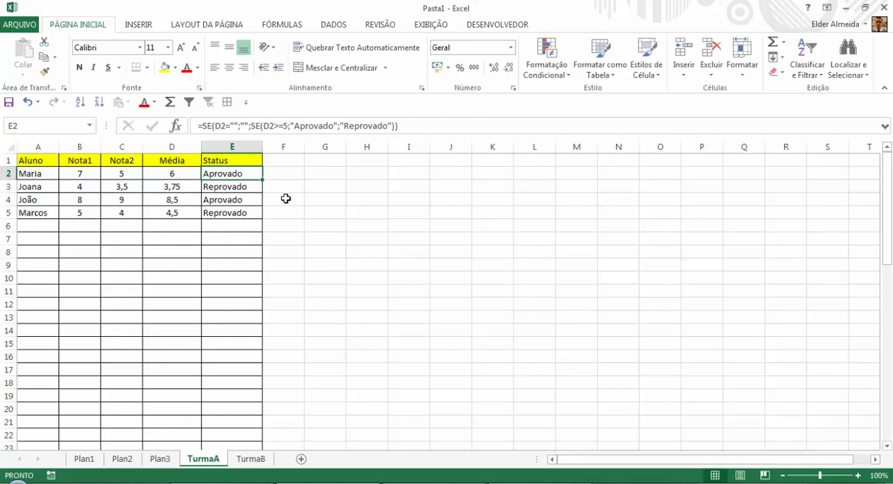
Enter the label "Média Turma" in H2 and widen column H to fit it.
left_click(189, 175)
left_click(354, 176)
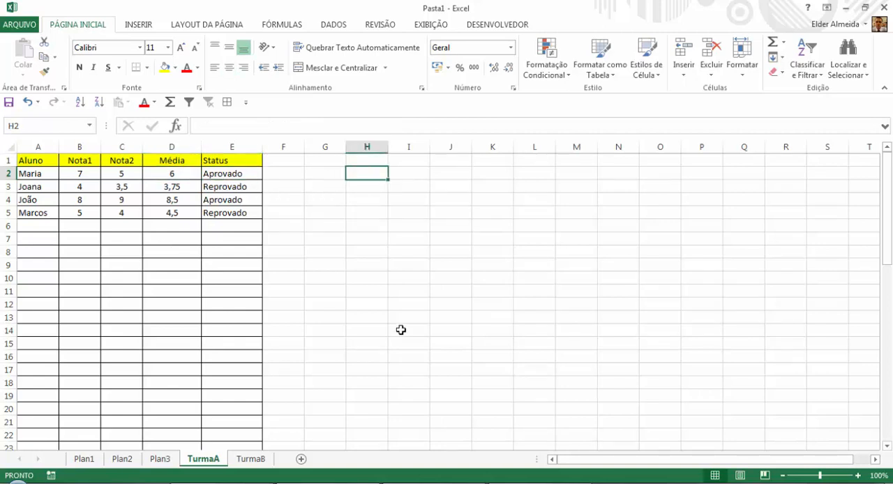
type("Mé")
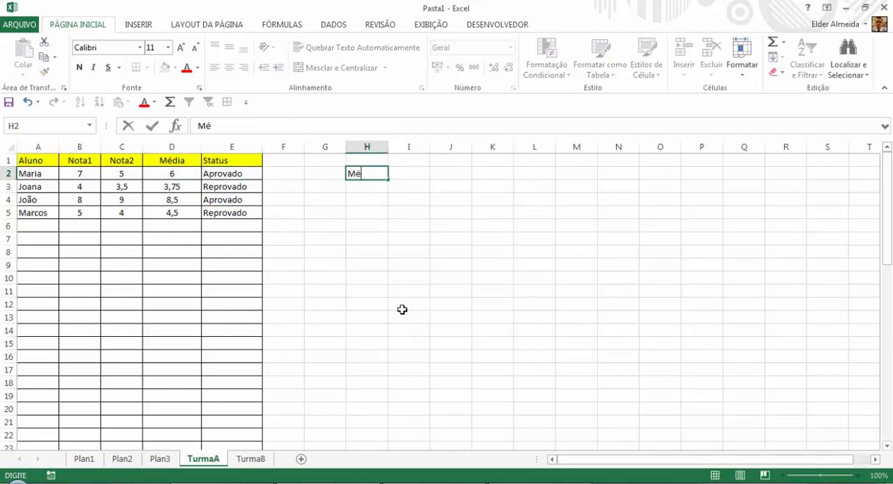
type("dia Turma")
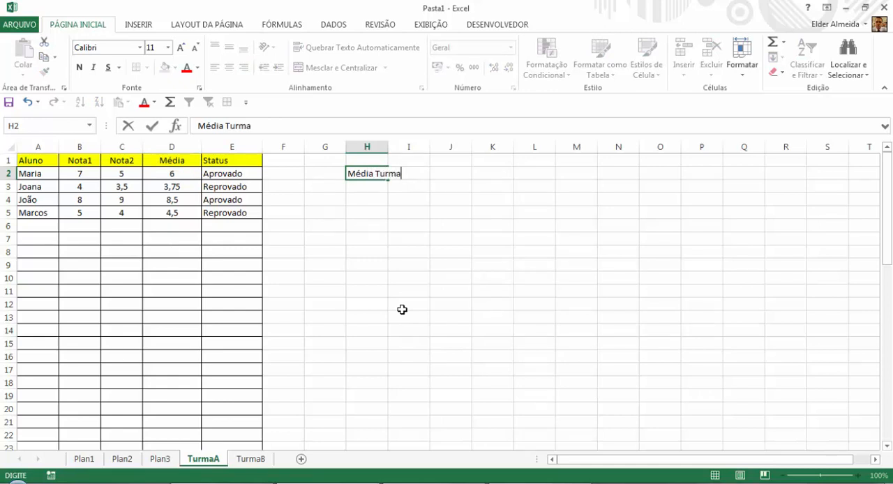
key("Return")
left_click_drag(392, 152, 403, 153)
Calculate the class average in I2 with the formula =MÉDIA(D:D).
left_click(419, 174)
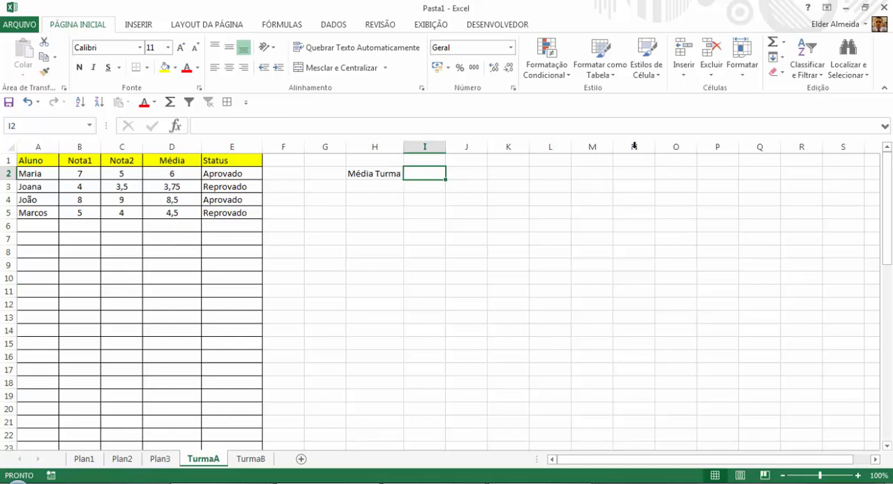
left_click(783, 42)
left_click(780, 75)
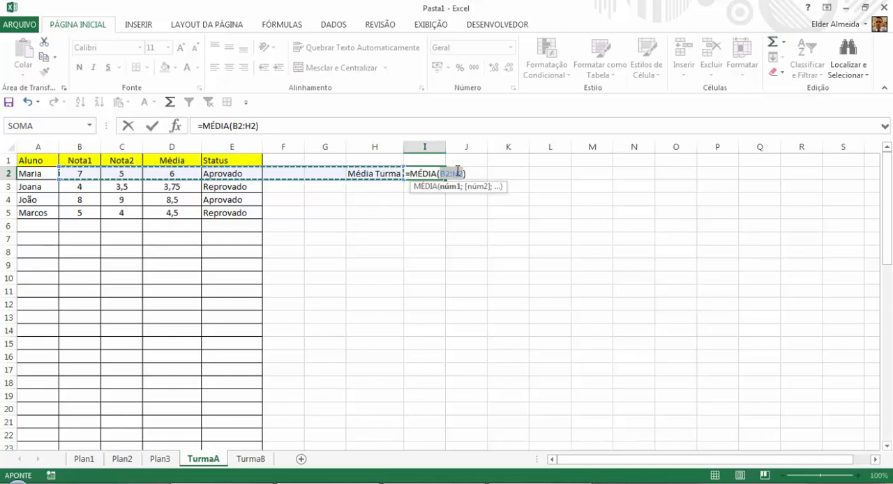
left_click(172, 146)
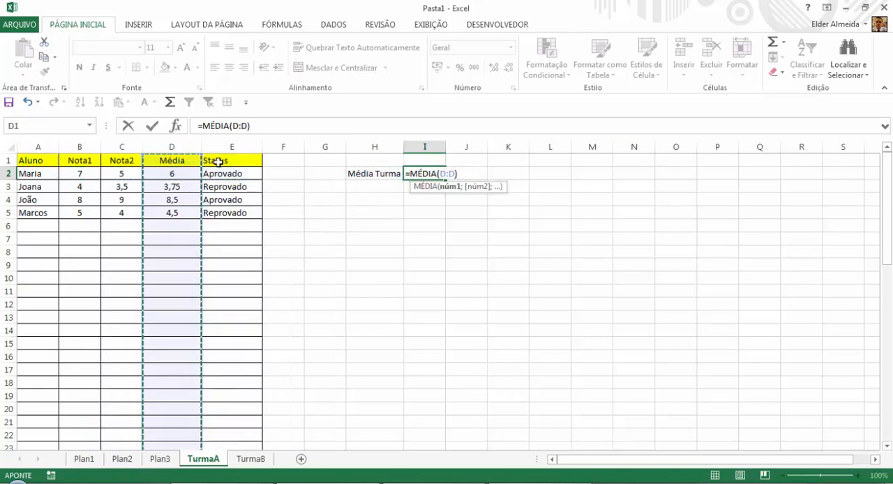
key("Return")
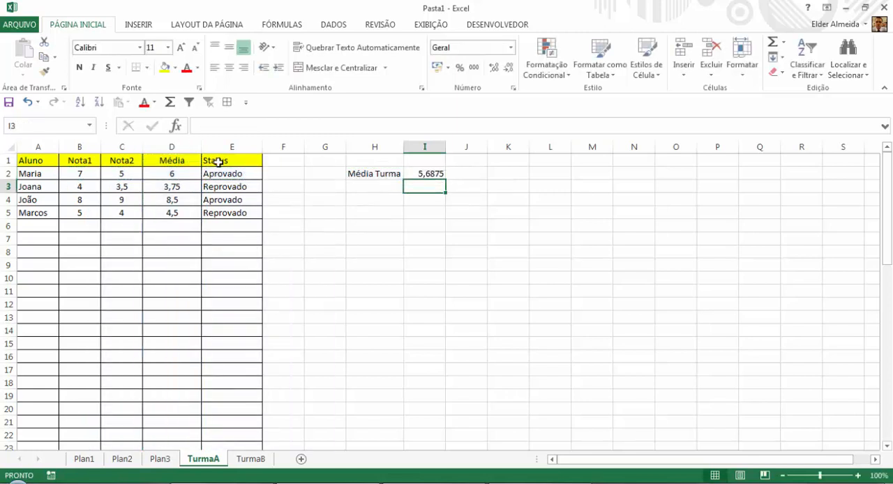
Reduce the number of decimal places displayed for the class average in I2.
left_click(433, 171)
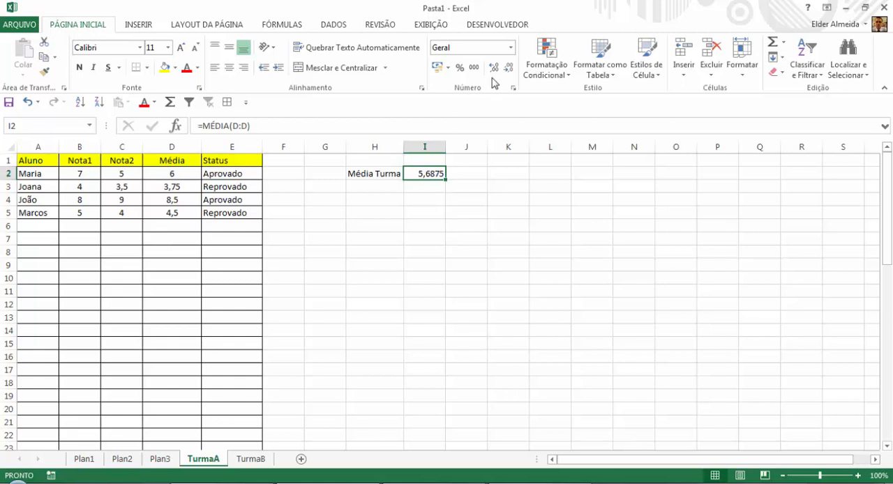
left_click(511, 67)
left_click(511, 69)
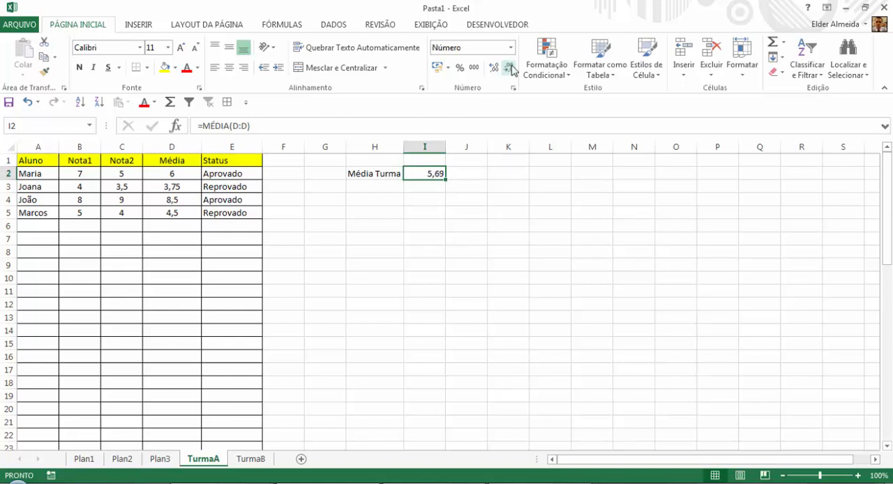
left_click(511, 68)
On the TurmaB sheet, change the grades in row 3 to 6 for Nota1 and 5 for Nota2.
left_click(258, 459)
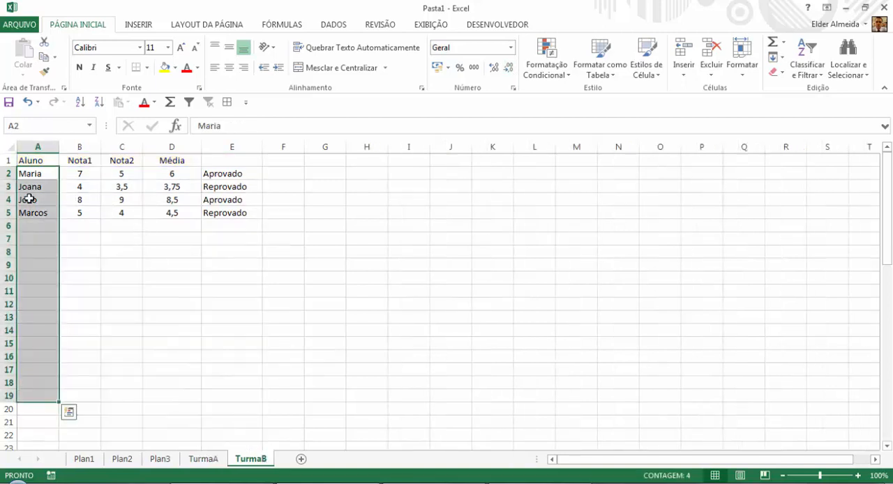
left_click(91, 191)
type("6")
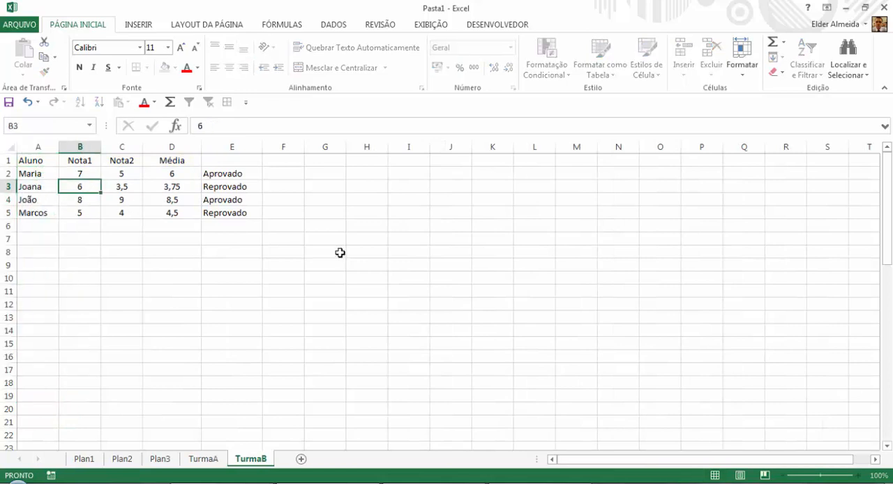
key("Tab")
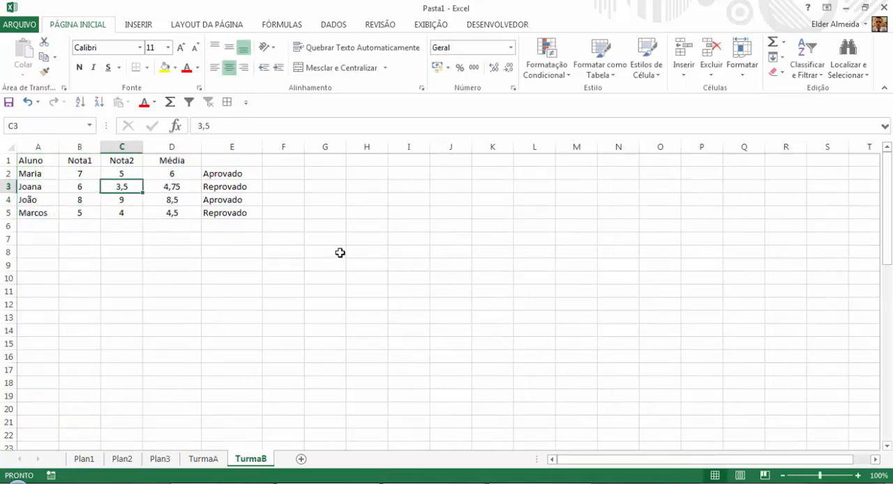
type("5")
key("Tab")
key("Tab")
key("Tab")
key("Tab")
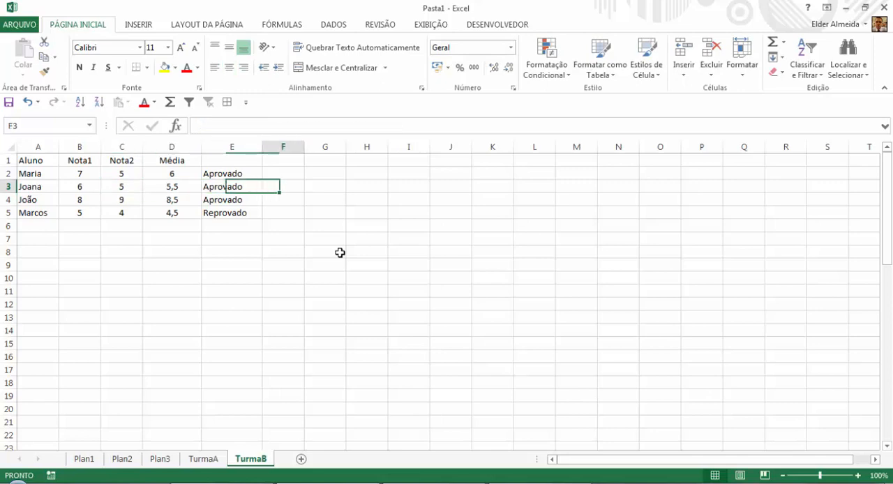
key("Up")
type("=m")
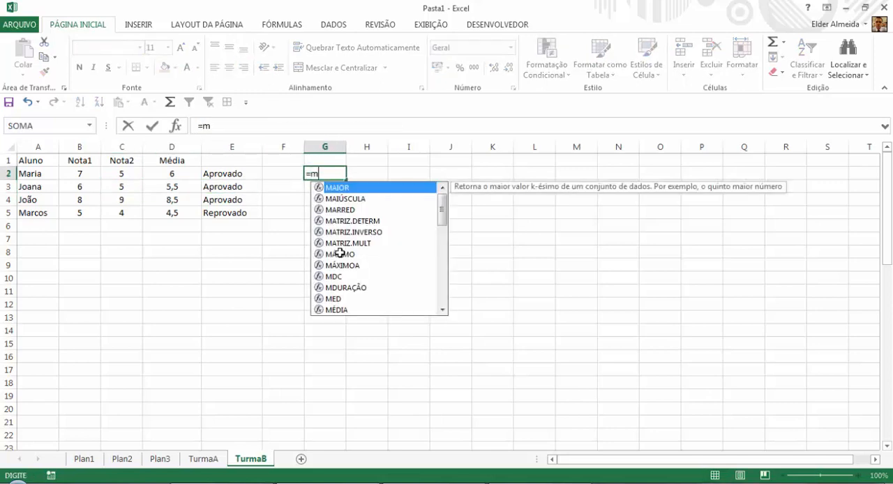
type("édia")
key("BackSpace")
key("BackSpace")
key("BackSpace")
key("BackSpace")
key("BackSpace")
key("BackSpace")
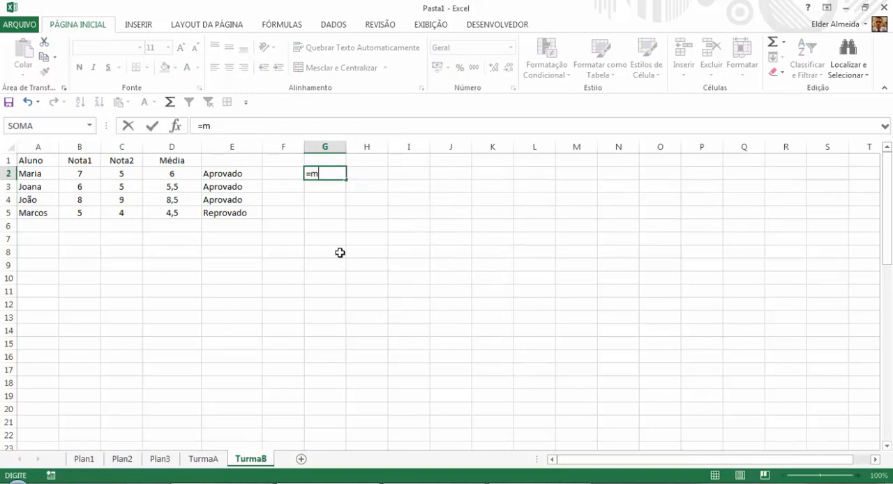
key("Escape")
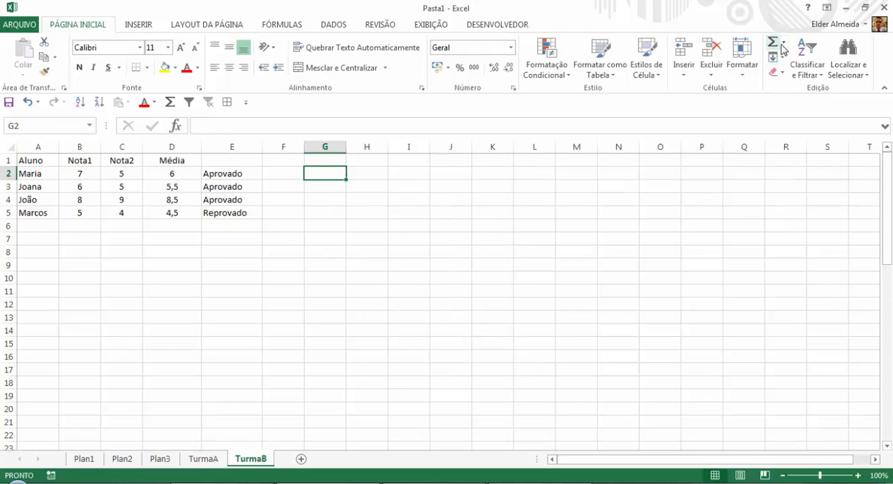
Calculate the TurmaB class average in G2 with the formula =MÉDIA(D:D).
left_click(782, 43)
left_click(796, 73)
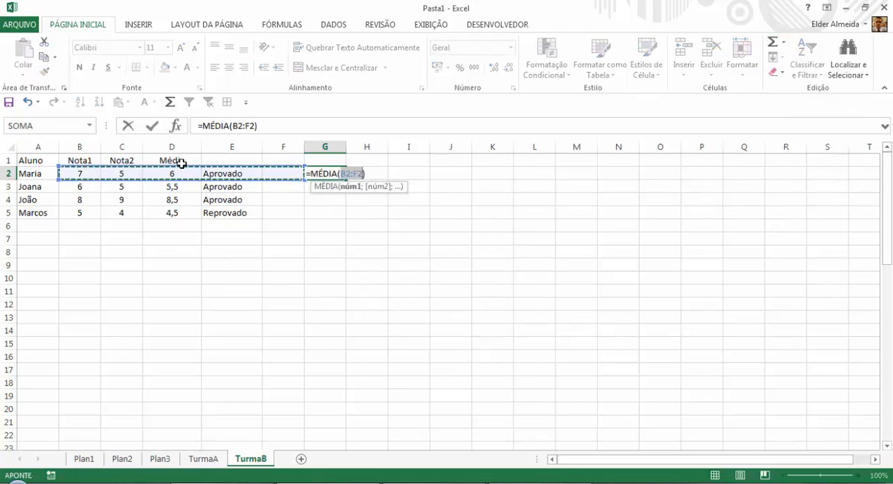
left_click(179, 147)
key("Return")
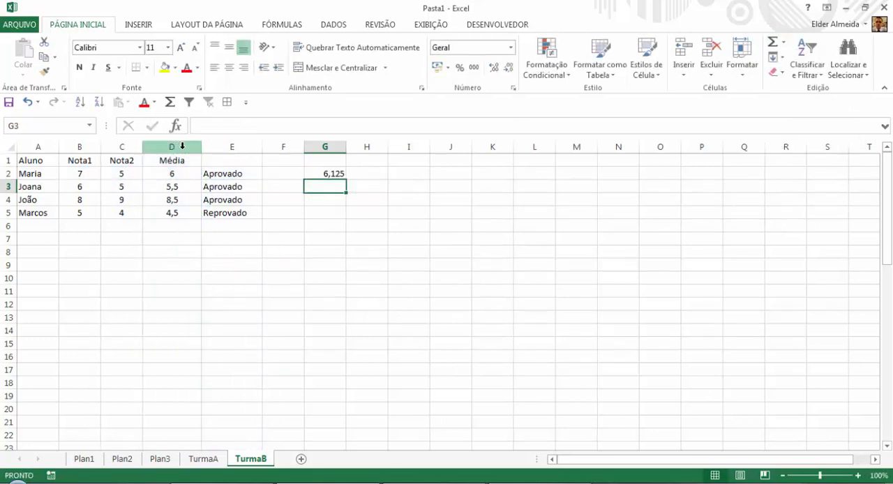
Display the class average in G2 with one decimal place.
left_click(321, 170)
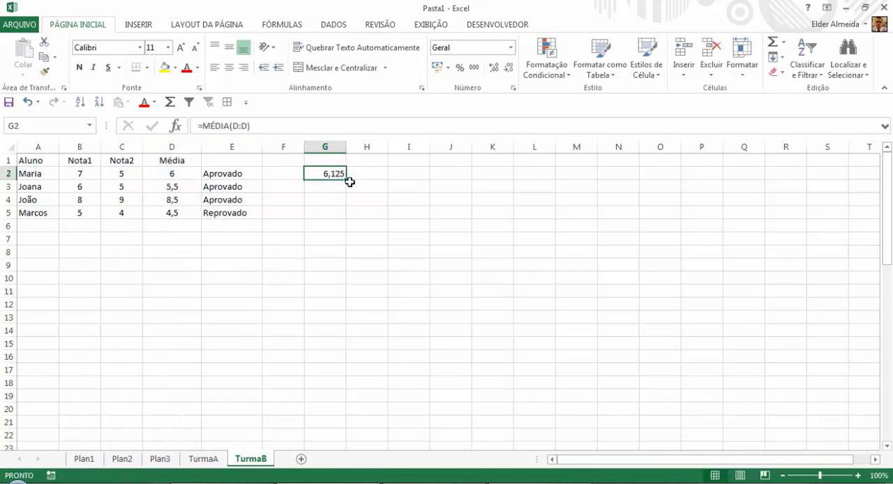
left_click(509, 68)
left_click(511, 68)
On the TurmaA sheet, calculate the highest Nota1 grade in H3 with the formula =MÁXIMO(B:B).
left_click(216, 462)
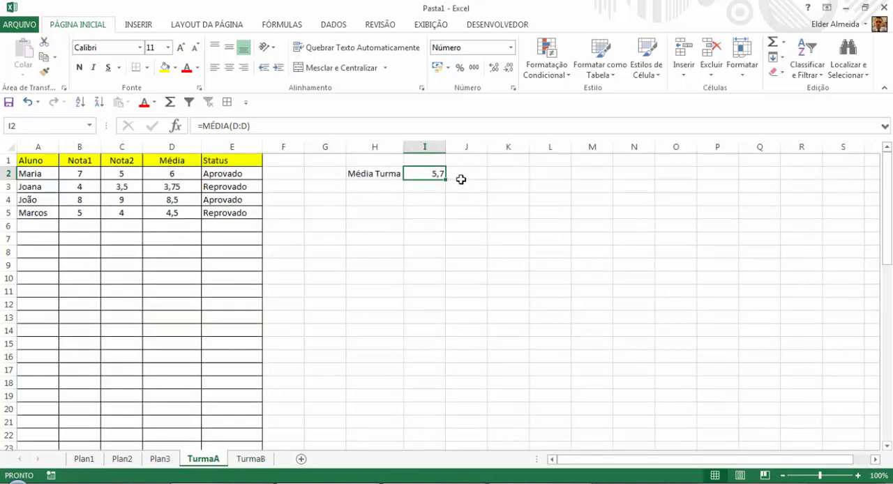
left_click(466, 172)
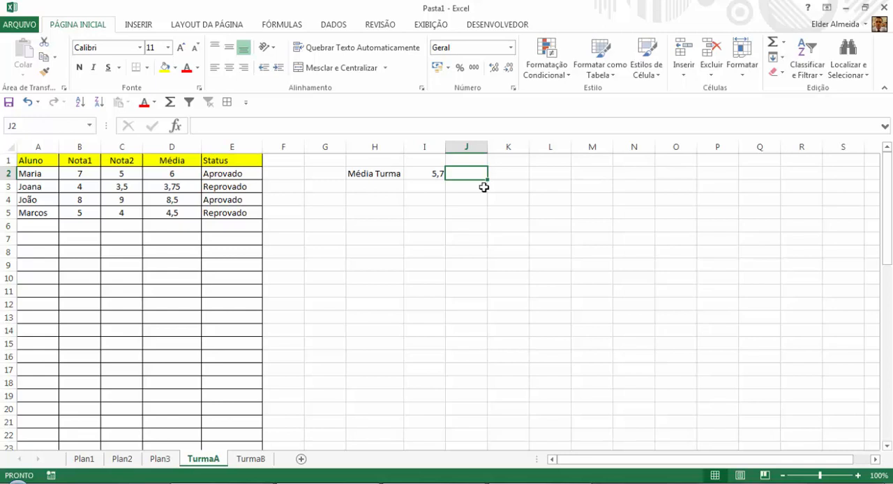
left_click(483, 187)
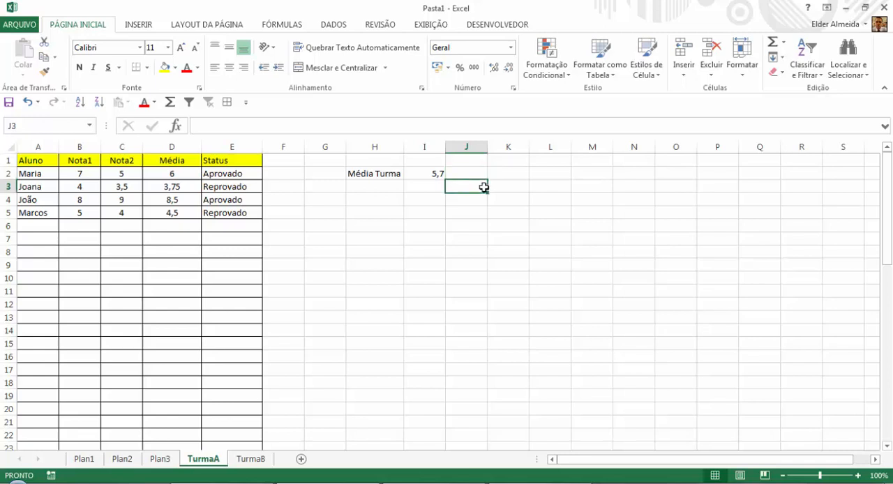
key("Left")
key("Left")
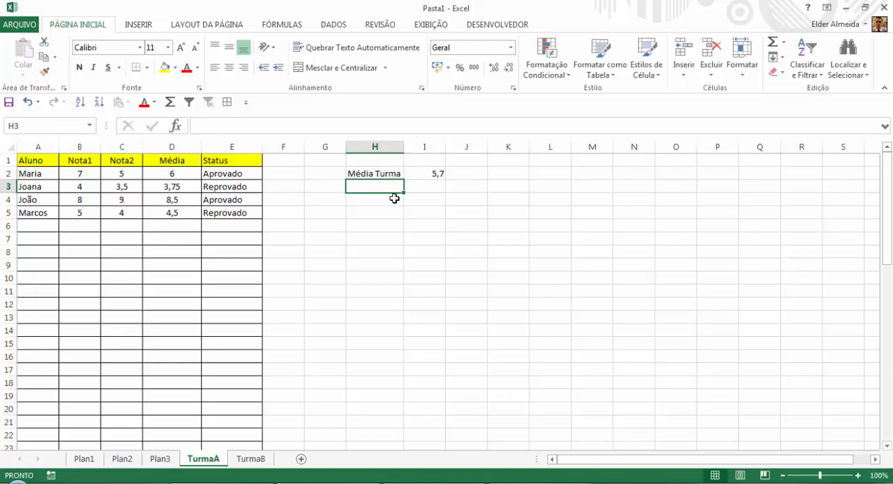
type("=")
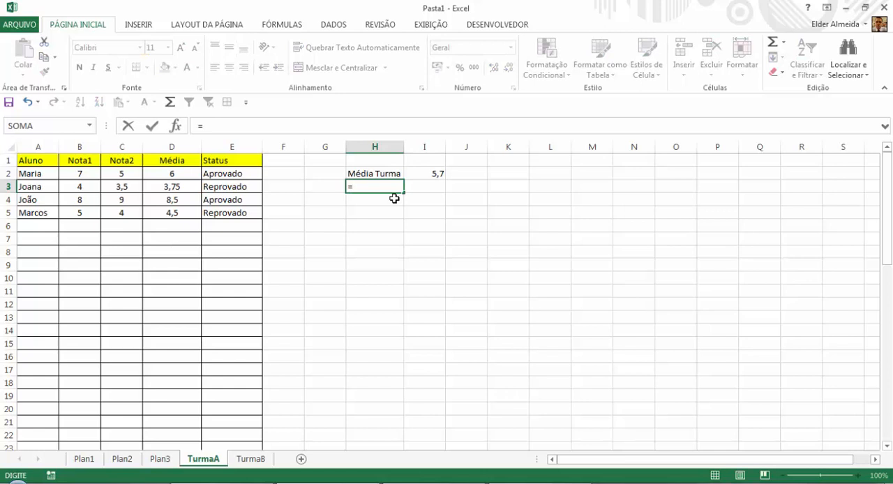
type("m")
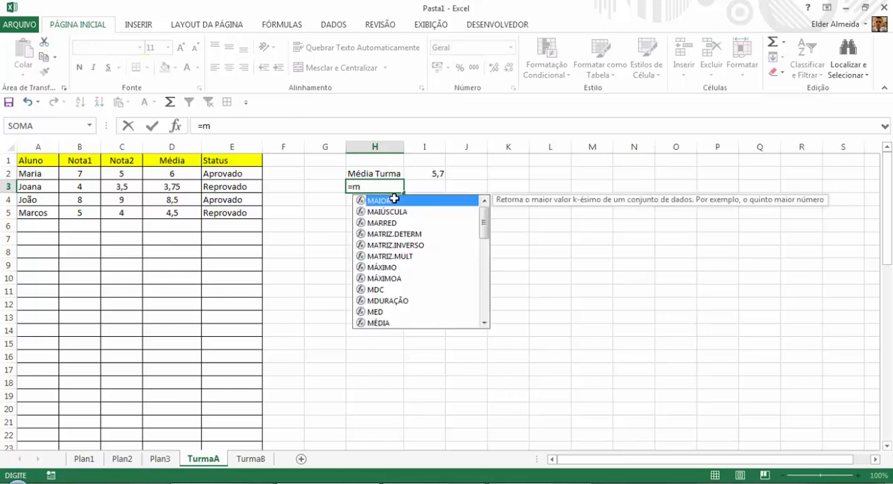
type("áximo")
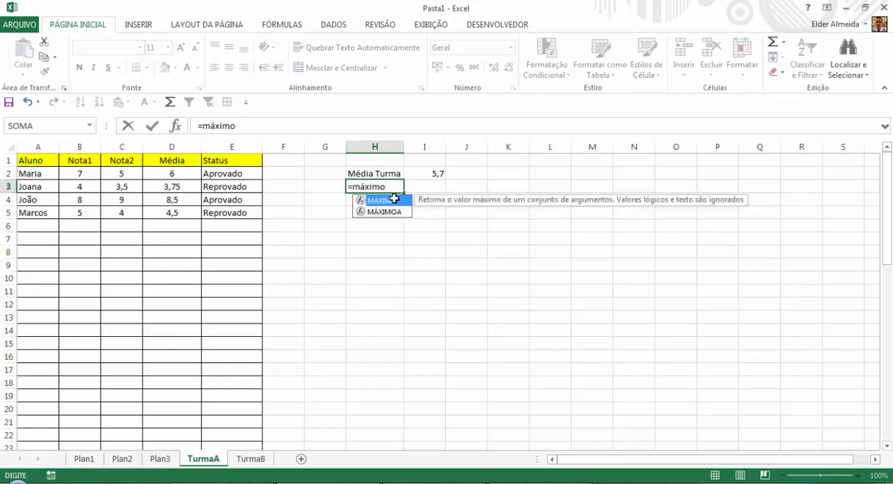
double_click(394, 200)
left_click(82, 146)
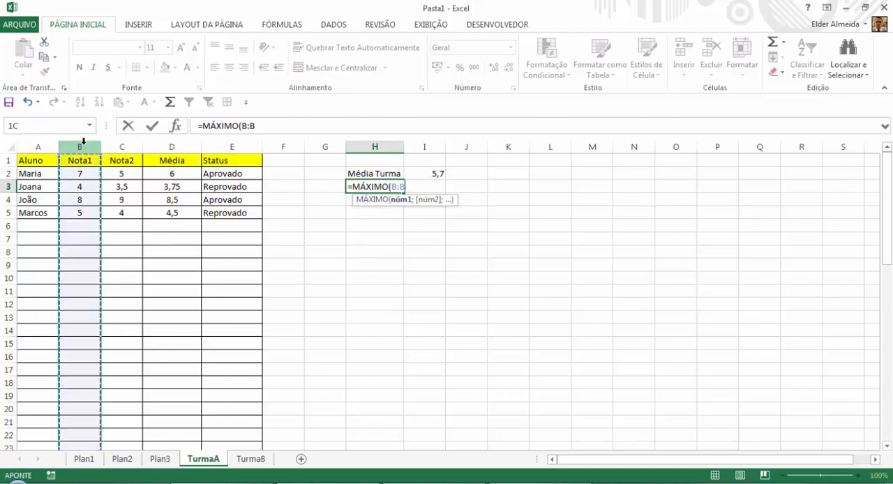
key("Return")
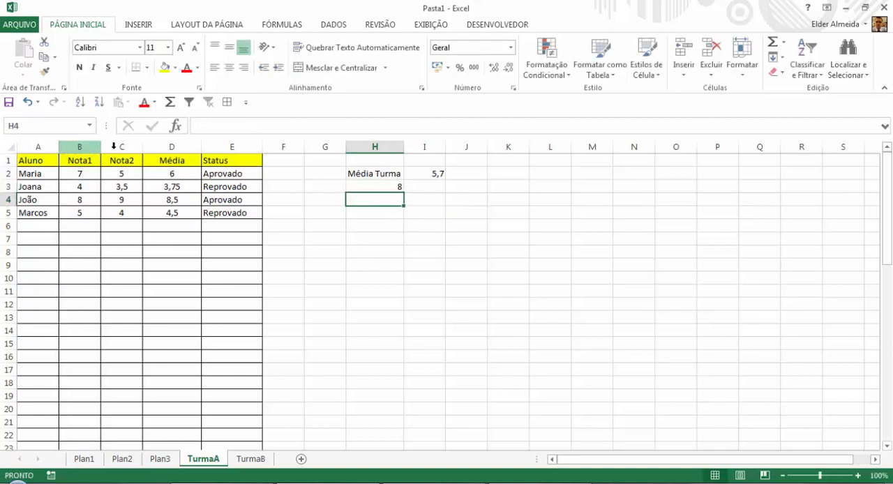
Transfer the Nota1 maximum formula =MÁXIMO(B:B) from H3 to I3.
left_click(370, 185)
key("ctrl+c")
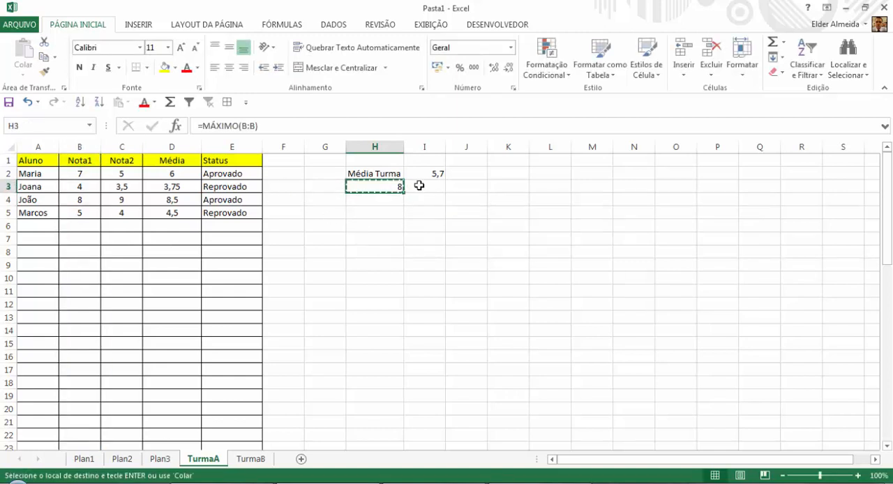
left_click(419, 185)
key("ctrl+v")
Enter the labels "Maximo Nota1" in H3 and "Maximo Nota2" in H4.
left_click(395, 187)
type("Maximo Nota")
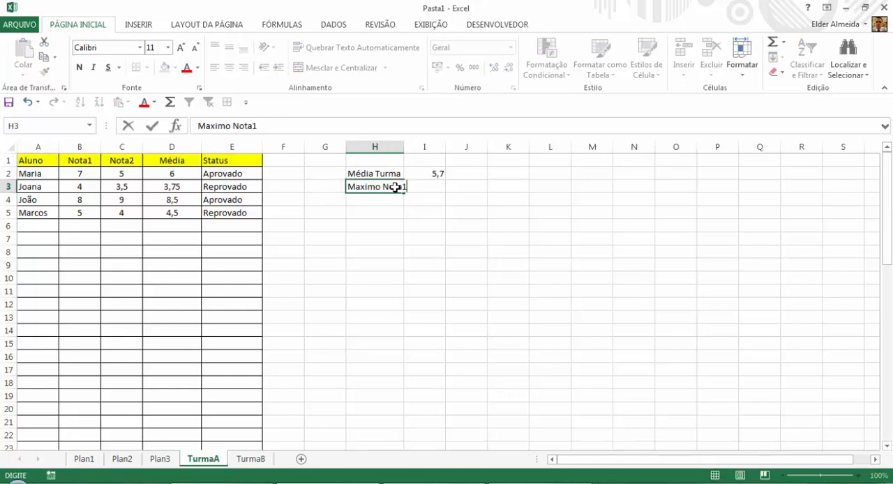
key("Return")
type("Maximo Nota1")
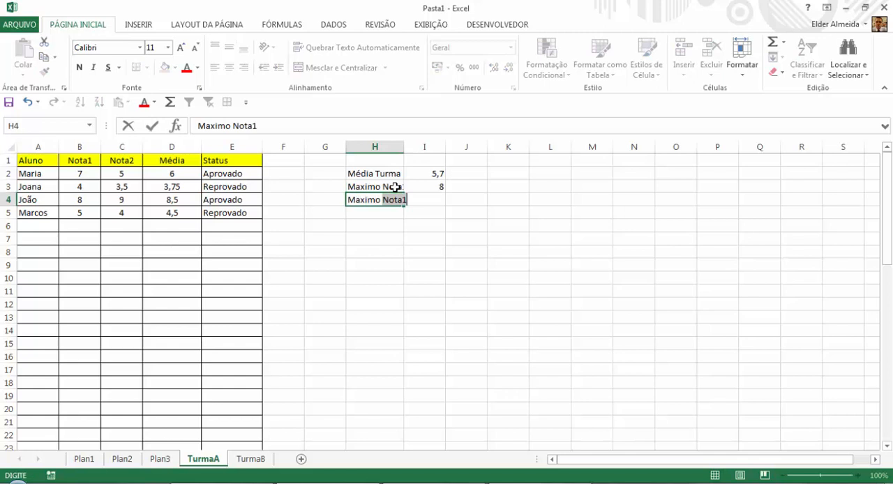
type("2")
key("Return")
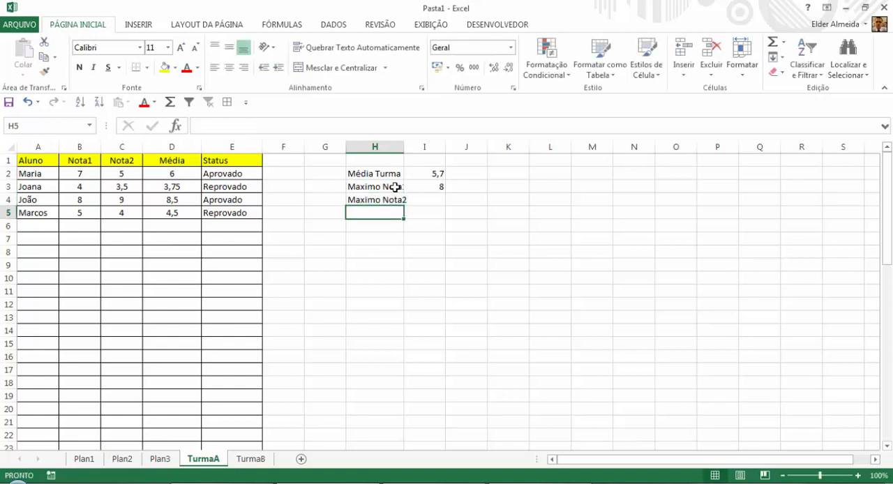
Calculate the highest Nota2 grade in I4 with the formula =MÁXIMO(C:C).
left_click(430, 197)
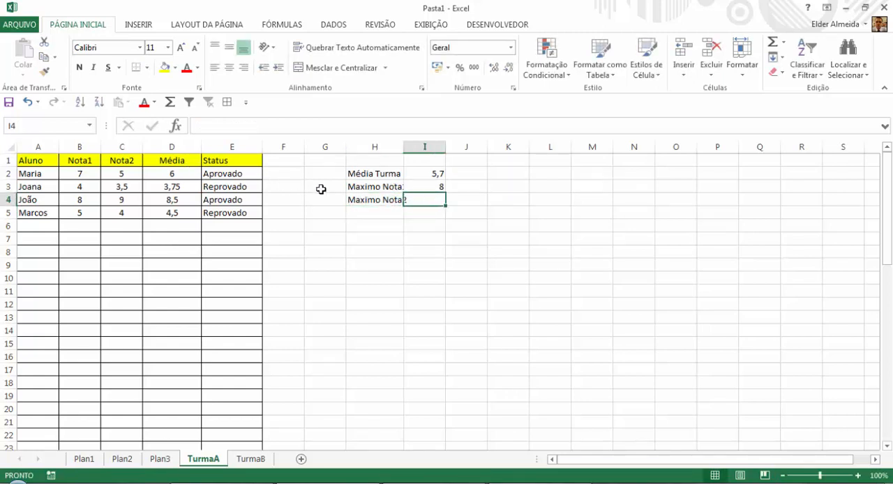
type("=maxim")
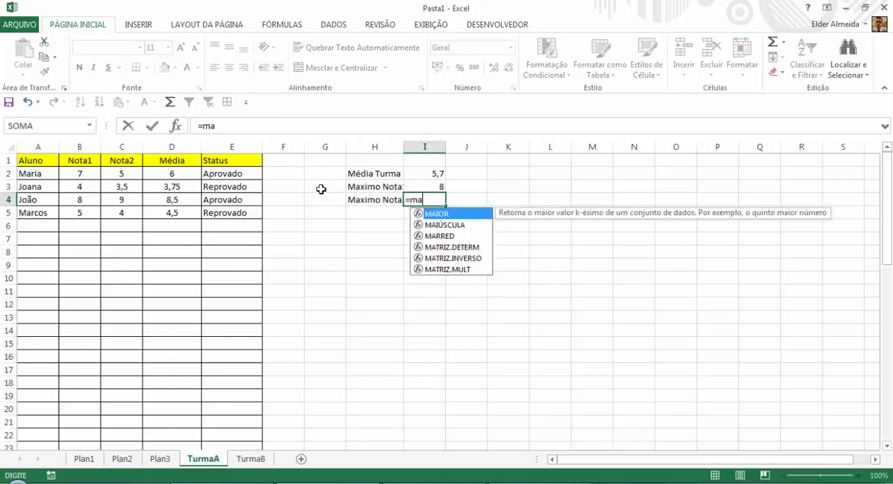
key("BackSpace")
key("BackSpace")
key("BackSpace")
key("BackSpace")
type("á")
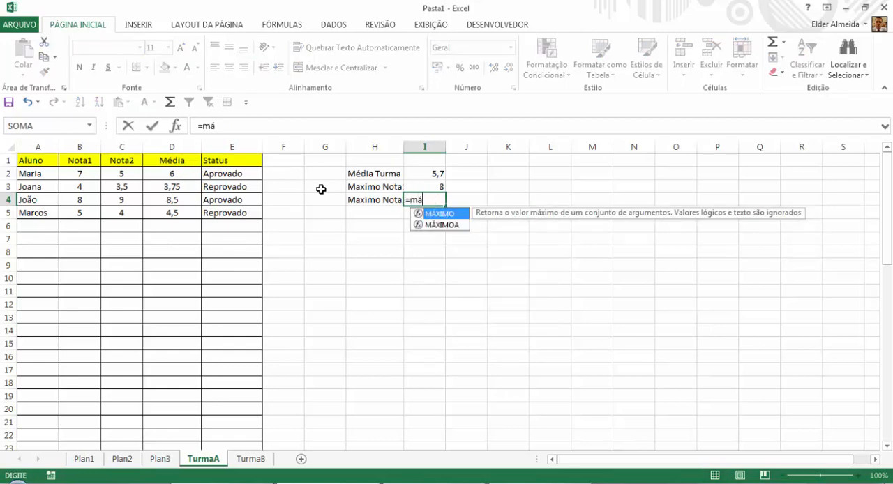
double_click(440, 214)
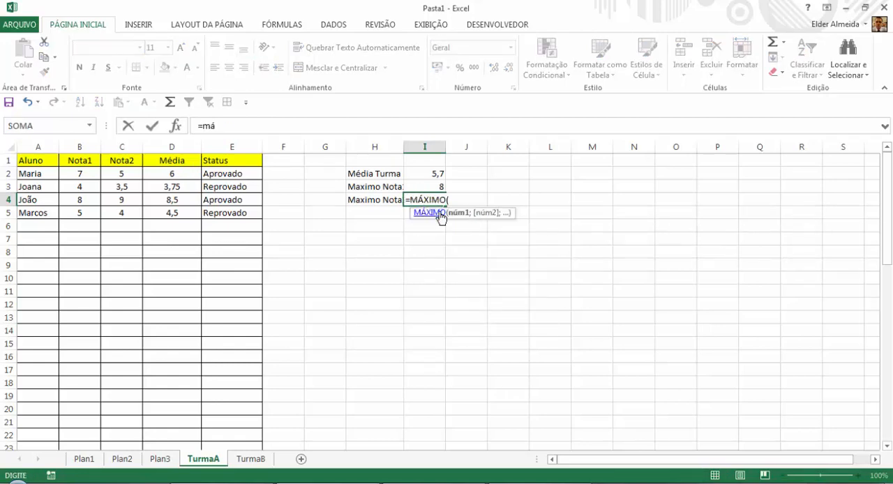
left_click(121, 146)
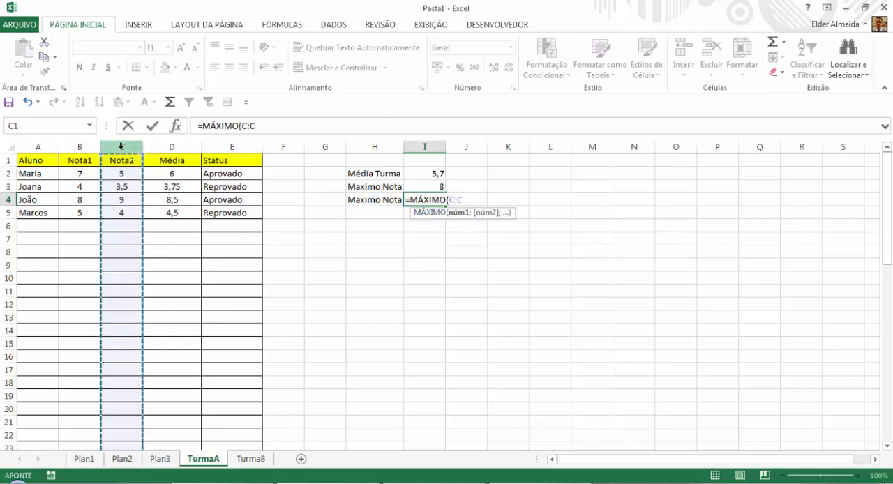
key("Return")
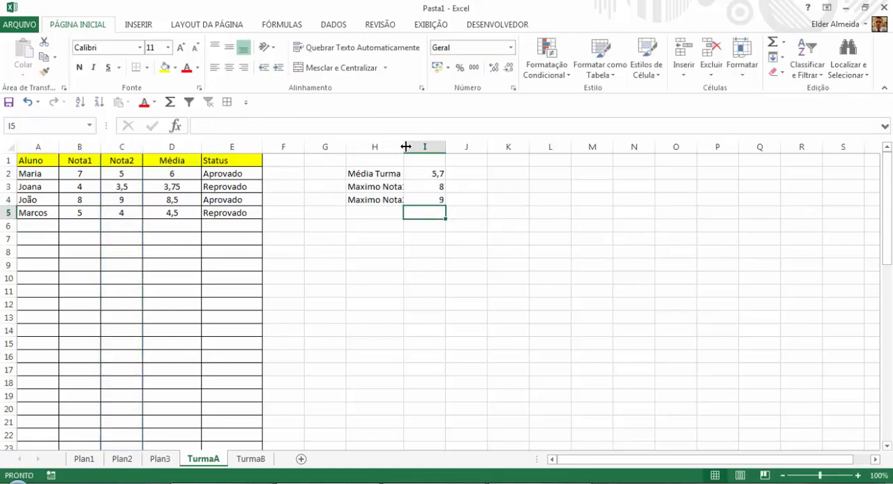
Widen column H to fit its labels and centre the values in column I.
left_click_drag(404, 146, 421, 146)
left_click(387, 201)
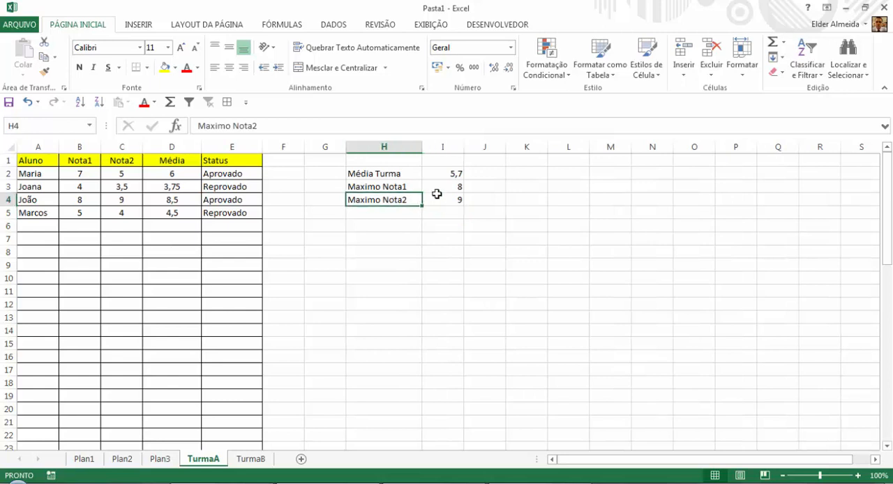
left_click(450, 187)
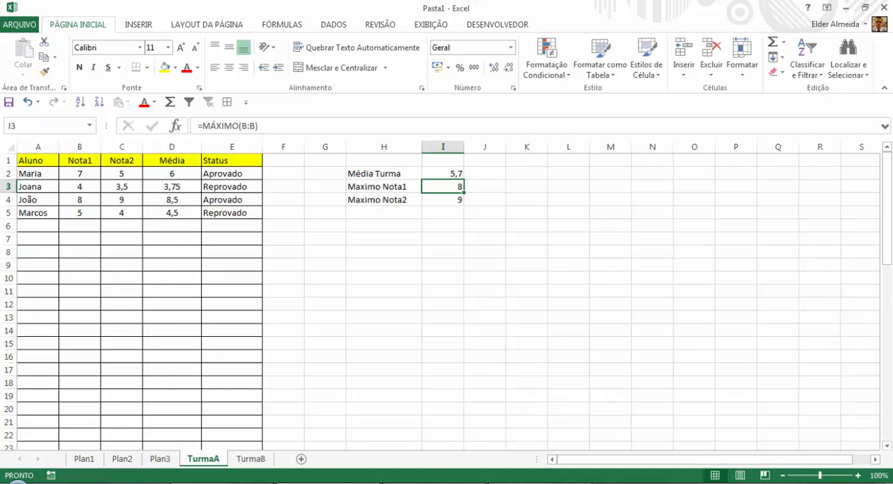
left_click(448, 147)
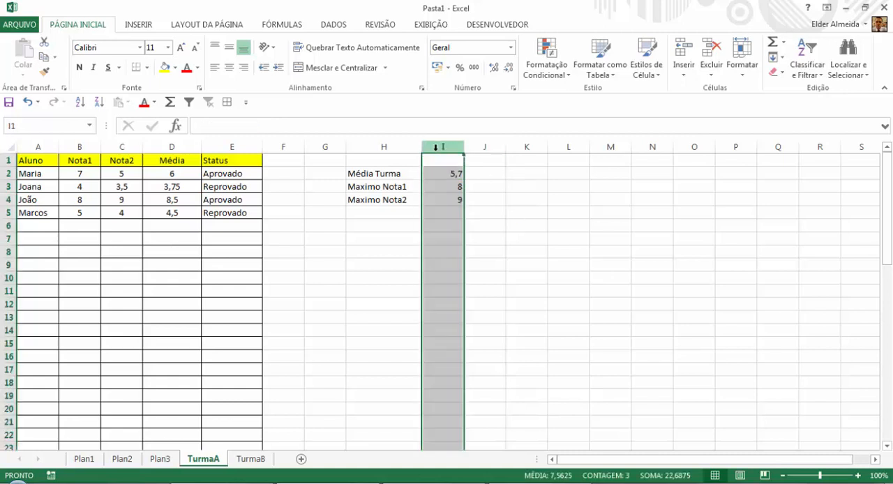
left_click(229, 67)
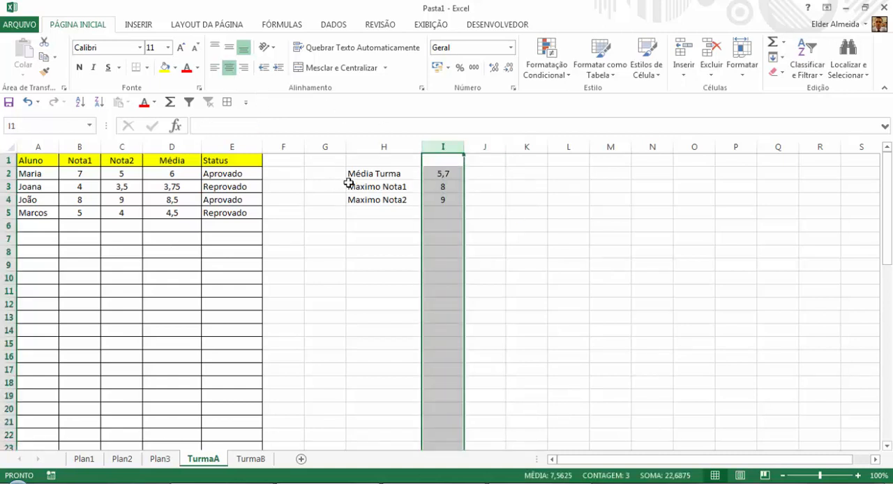
Select the class summary block in the range H2:J4.
left_click_drag(349, 175, 390, 231)
left_click_drag(401, 171, 484, 201)
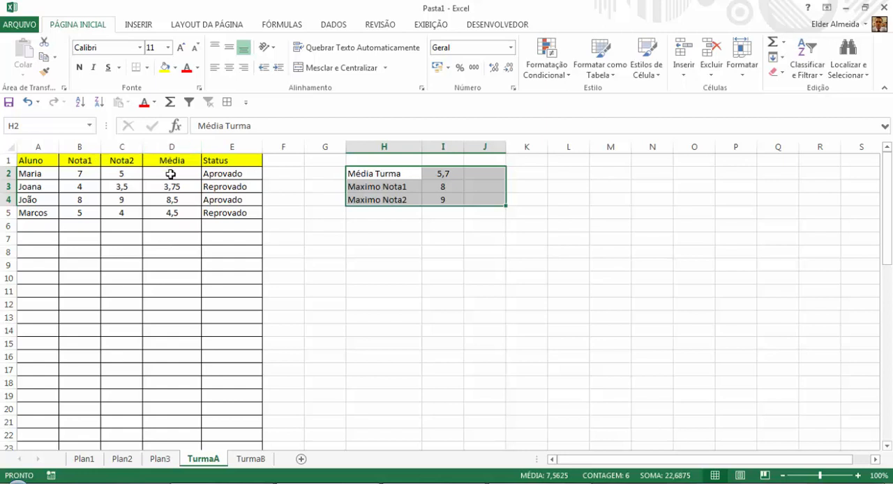
Examine the nested SE formula in E2 part by part, from the empty-average test to the Aprovado/Reprovado condition.
left_click(171, 175)
left_click(228, 175)
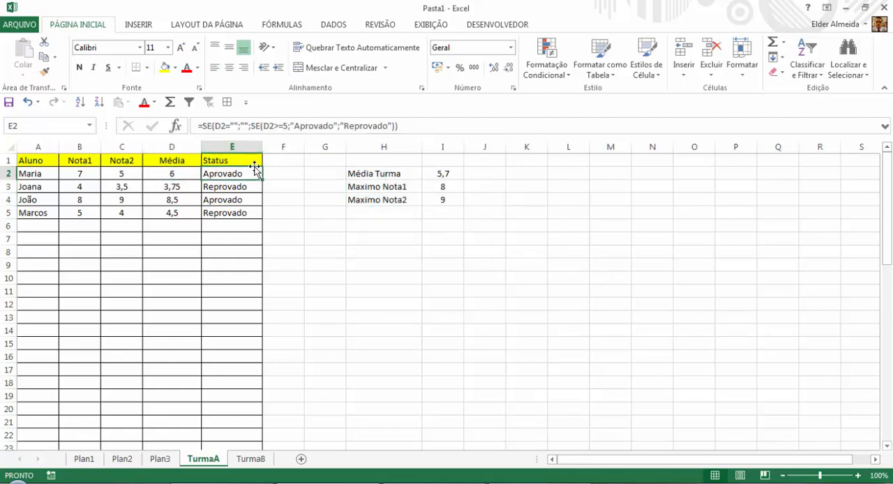
left_click(202, 128)
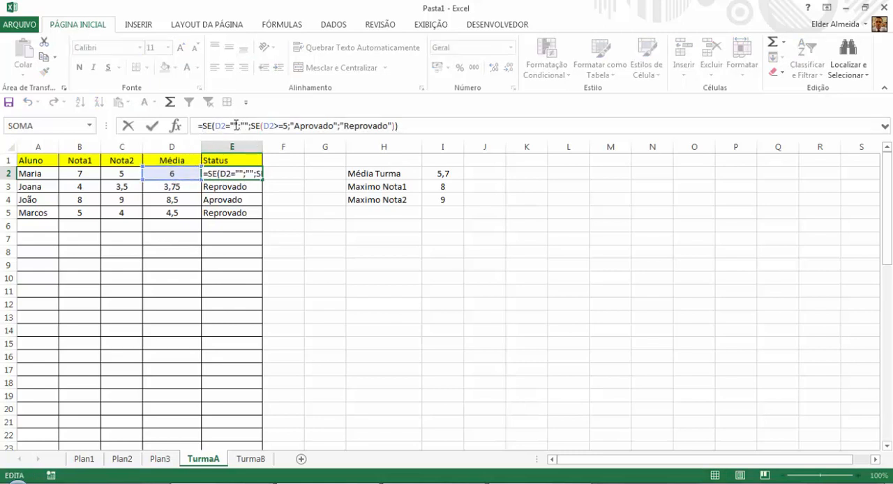
left_click_drag(236, 125, 231, 126)
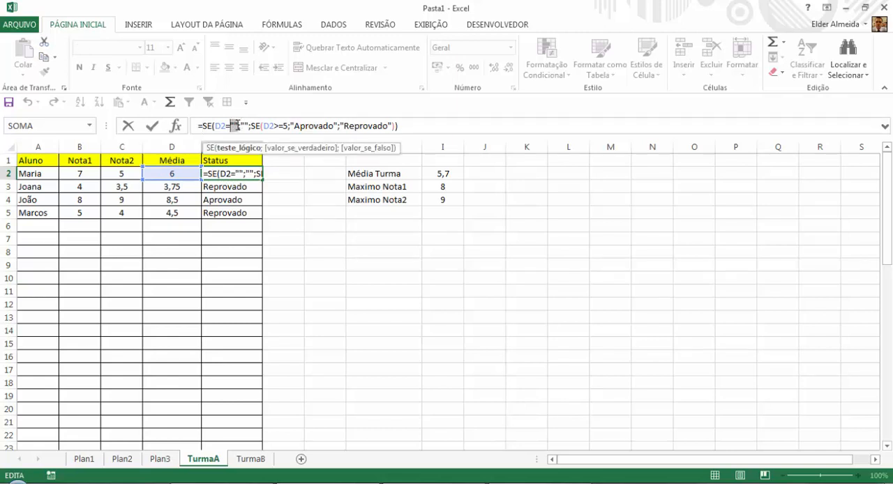
left_click_drag(239, 125, 248, 124)
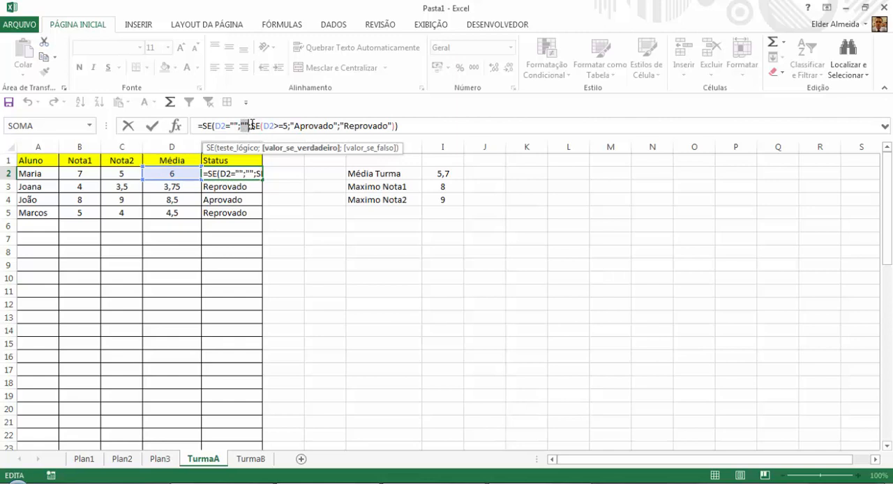
left_click(249, 125)
left_click_drag(251, 126, 399, 125)
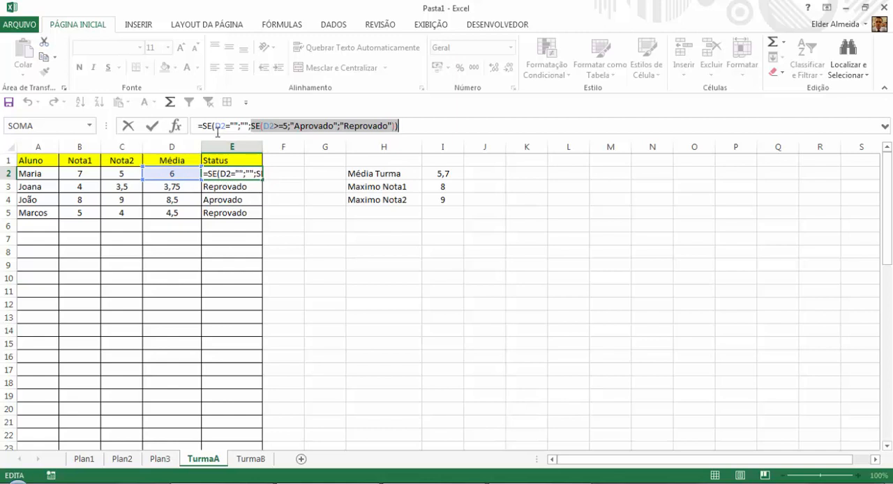
key("Return")
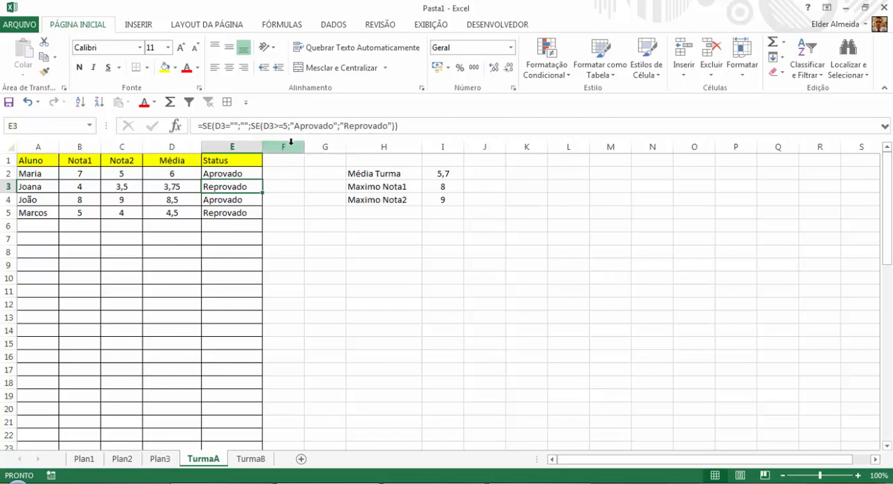
Check the Status formulas in the rows below E3, including those of the empty student rows.
key("Down")
key("Down")
key("Down")
key("Down")
key("Down")
key("Down")
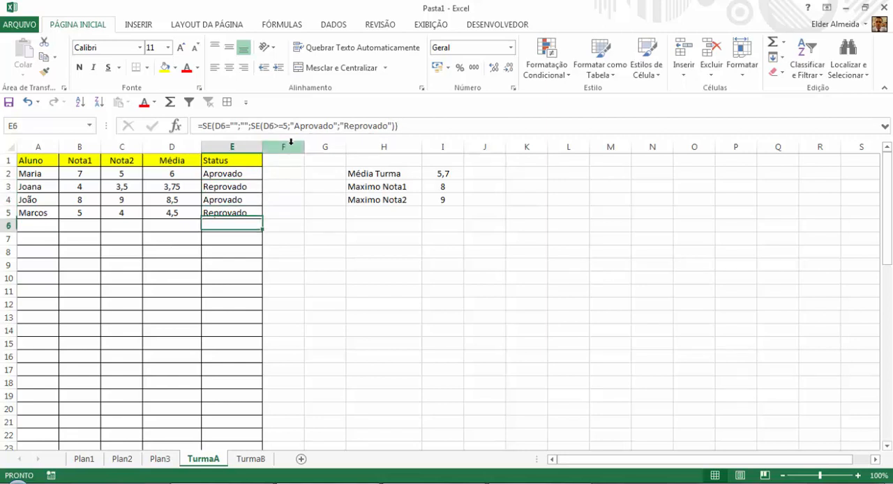
key("Down")
key("Down")
key("Down")
key("Down")
key("Down")
key("Up")
key("Up")
key("Up")
key("Up")
key("Up")
key("Up")
key("Up")
key("Up")
key("Up")
key("Up")
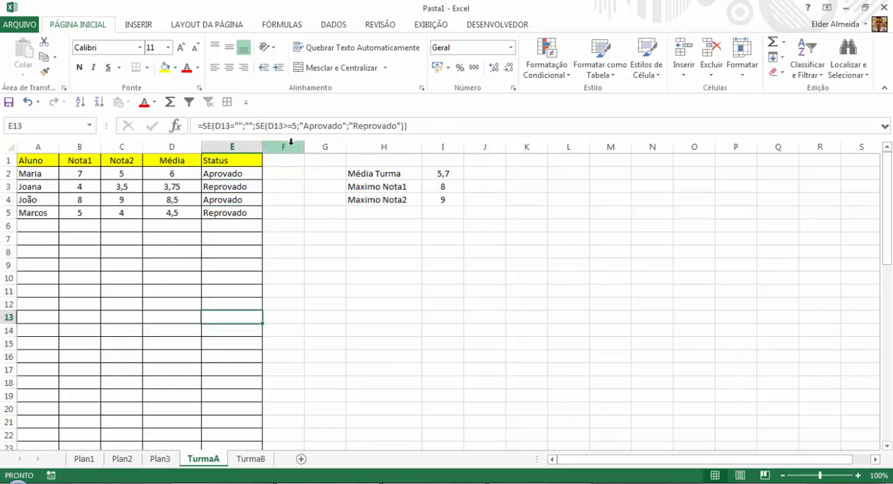
Fill the Status formula from E2 down through E22.
key("Up")
key("Up")
key("Up")
key("Down")
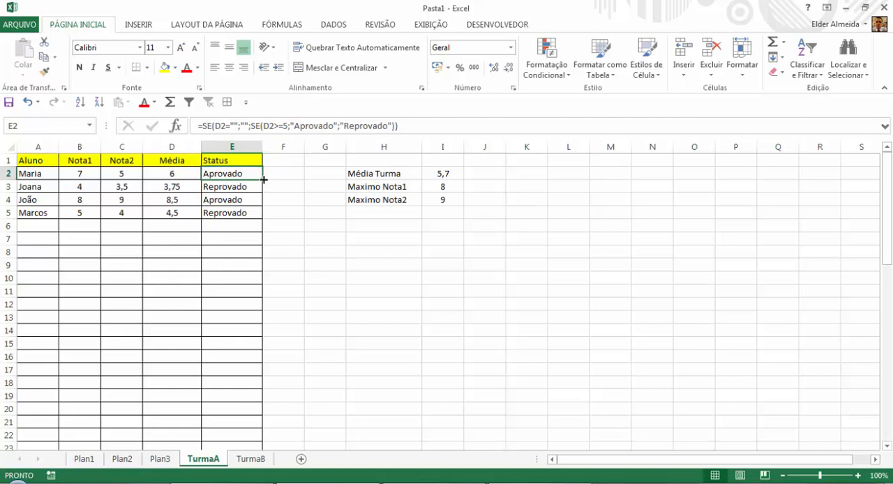
left_click_drag(264, 180, 263, 436)
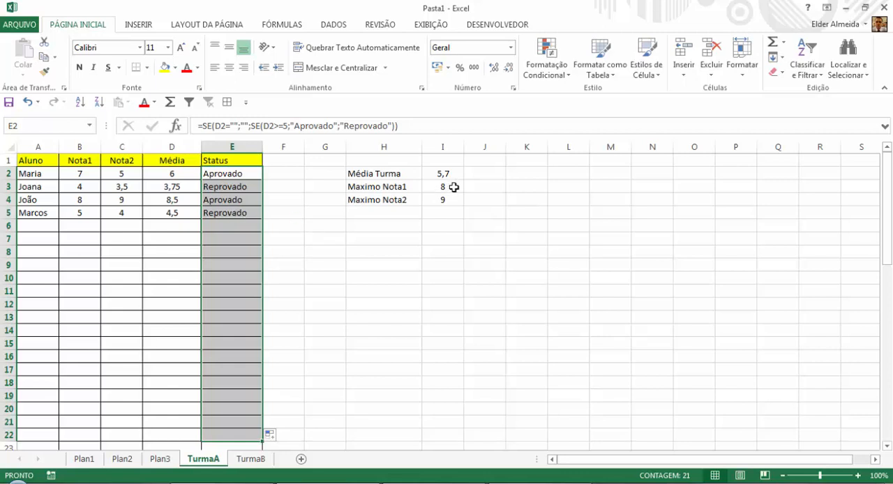
Review the class summary labels in column H and the MÁXIMO formulas in I3 and I4.
left_click(393, 175)
left_click(405, 188)
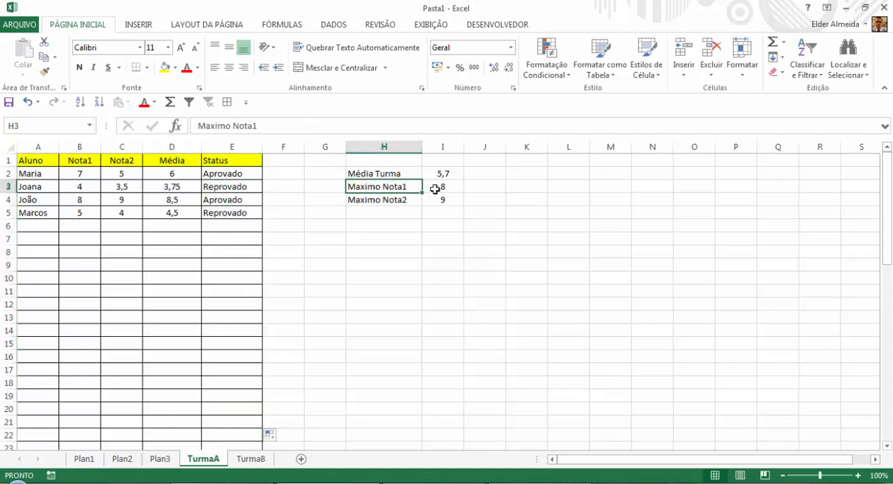
left_click(438, 187)
left_click(407, 200)
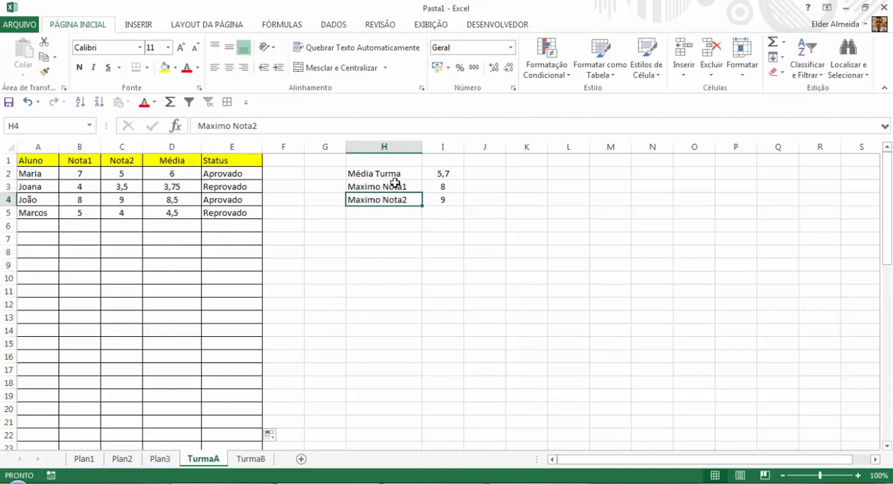
left_click(397, 183)
left_click(397, 200)
left_click(435, 199)
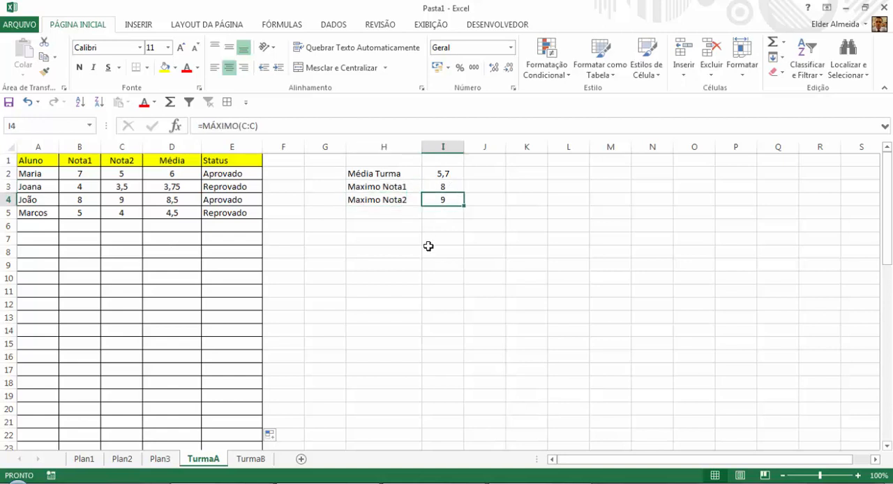
List the operations "Soma", "Subtração", "Divisão" and "Multiplicação" in K2:K5.
left_click(530, 162)
key("Down")
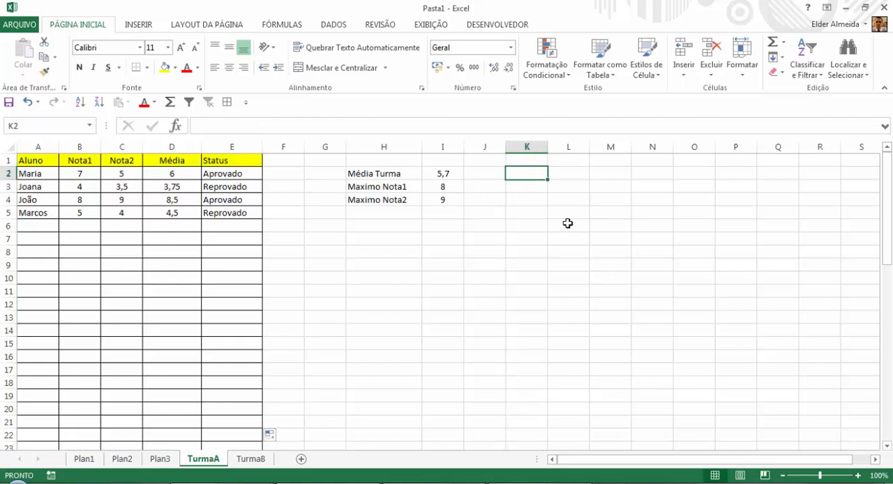
type("Soma")
key("Return")
type("Sub")
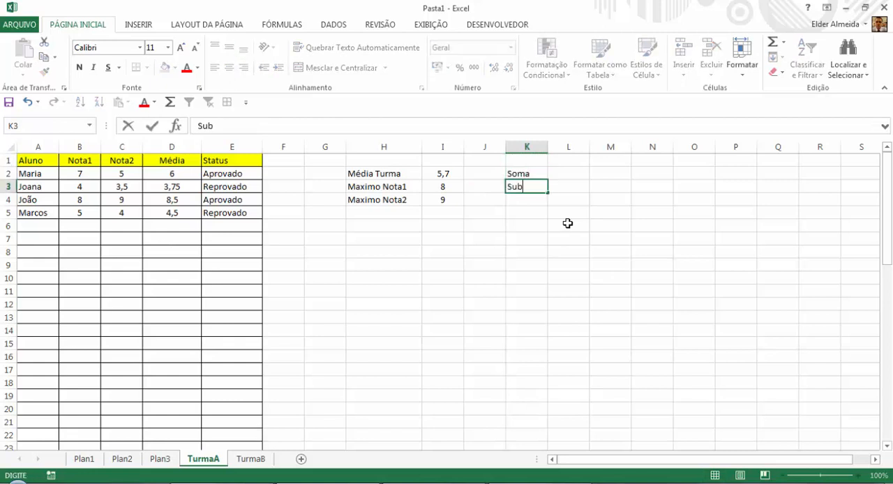
type("tração")
key("Return")
type("Divi")
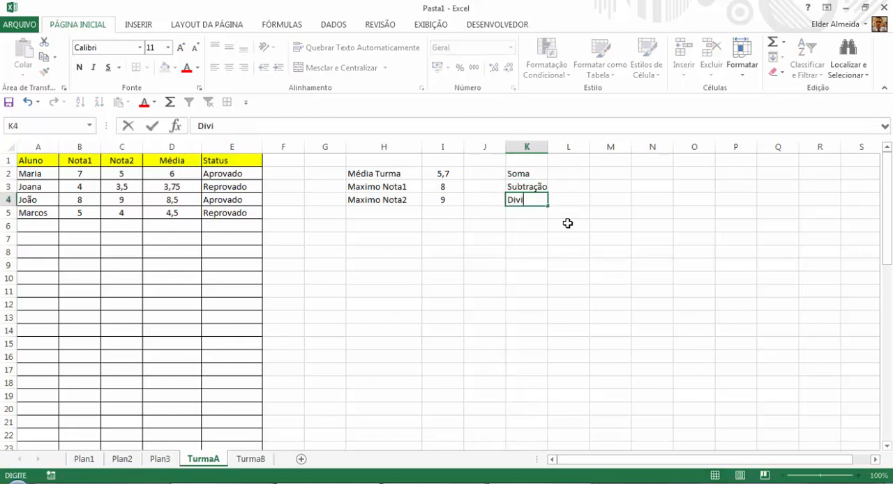
type("são")
key("Return")
type("Mul")
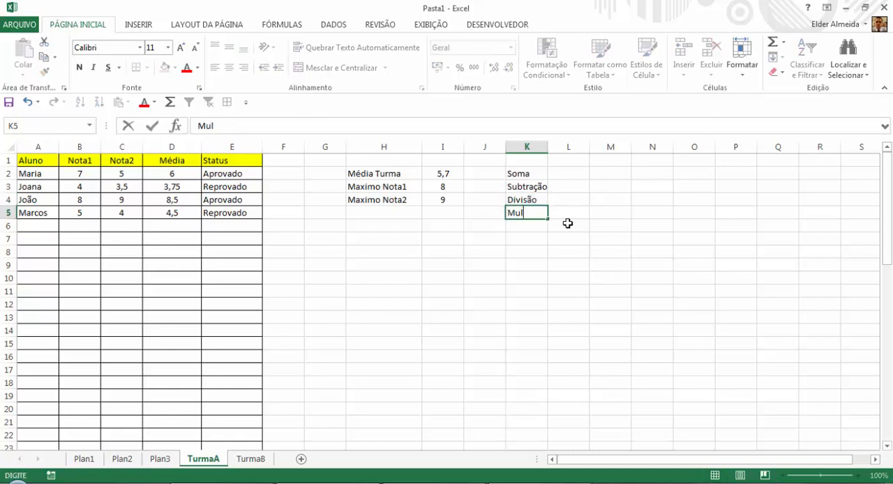
type("tiplicação")
key("Return")
Add the function names "Média", "Máximo" and "Se" to the list in K6:K8.
type("S")
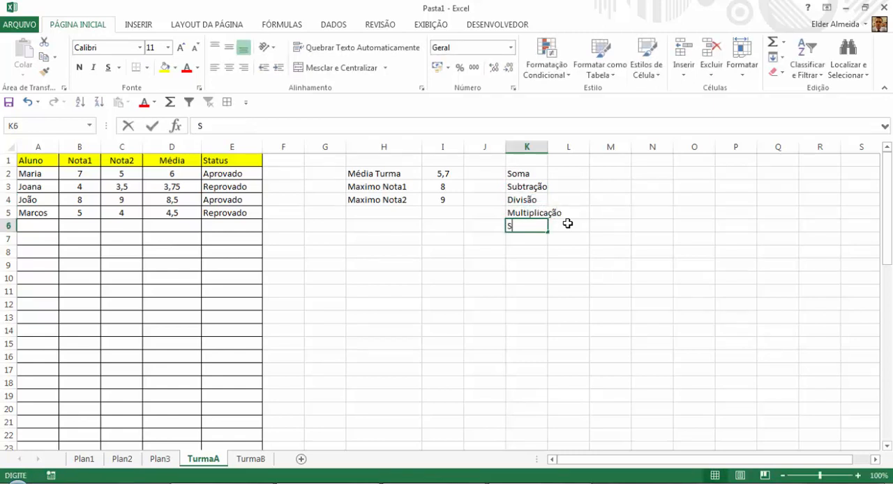
key("BackSpace")
type("M")
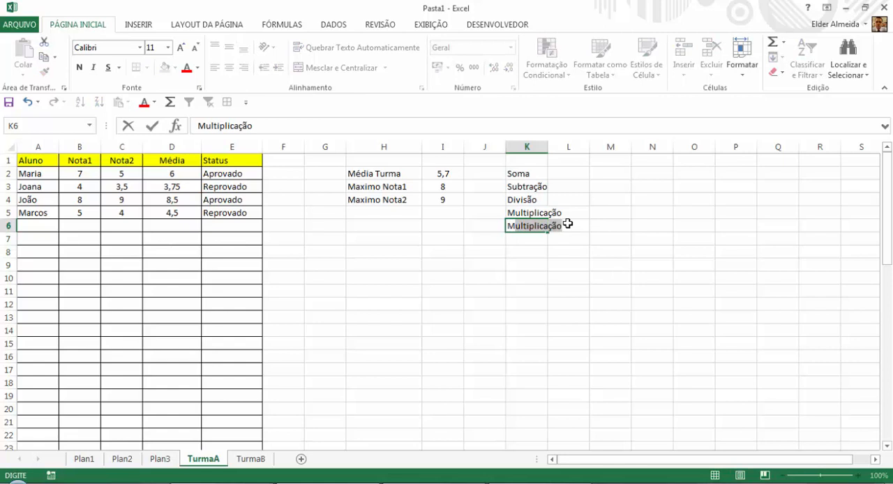
type("édia")
key("Return")
type("Má")
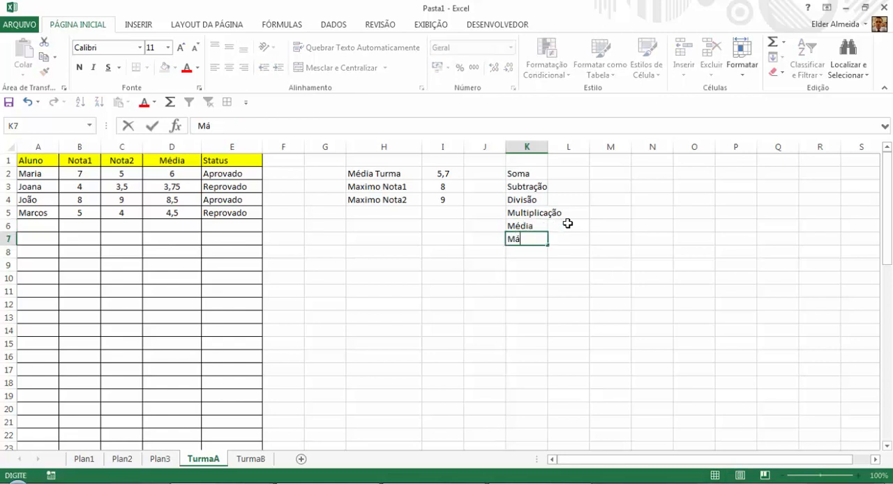
type("ximo")
key("Return")
type("Se")
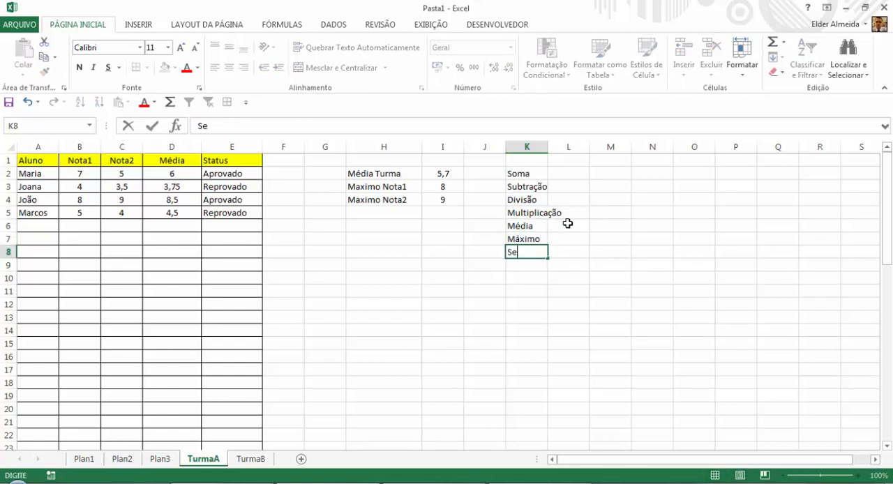
key("Return")
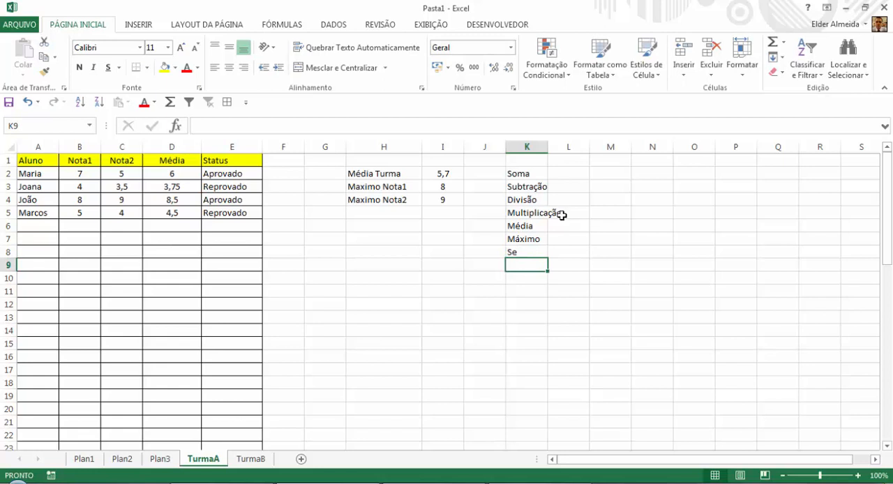
Calculate the lowest Nota1 grade in H5 with the formula =MÍNIMO(B:B).
left_click(386, 212)
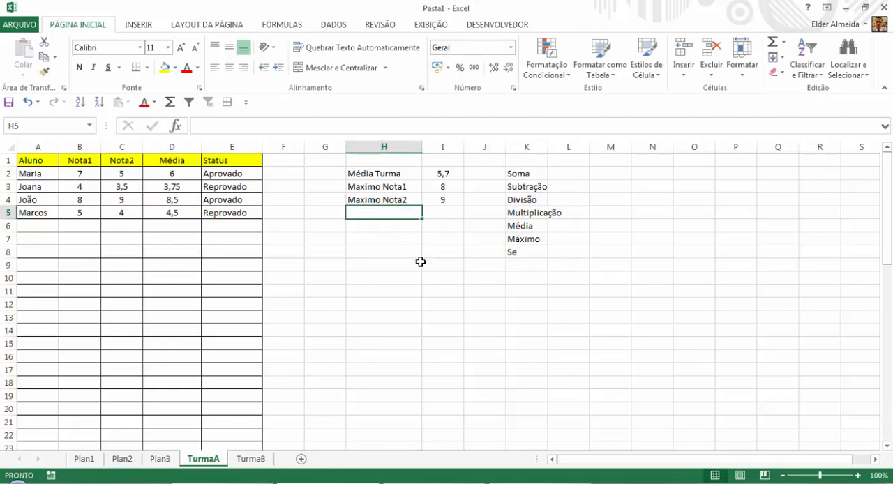
type("=mí")
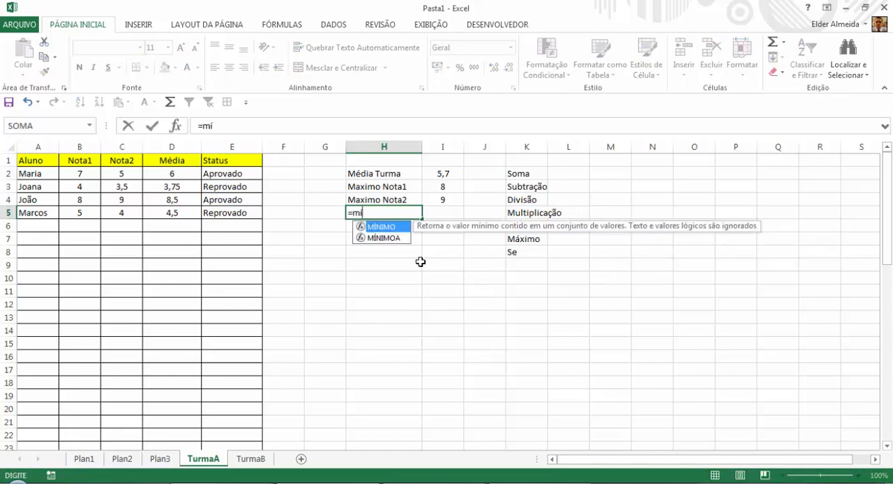
double_click(399, 228)
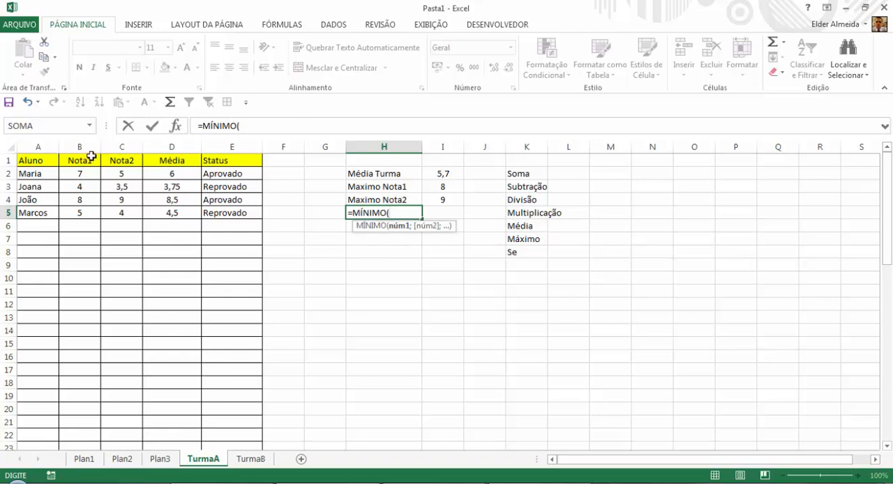
left_click(89, 146)
key("Return")
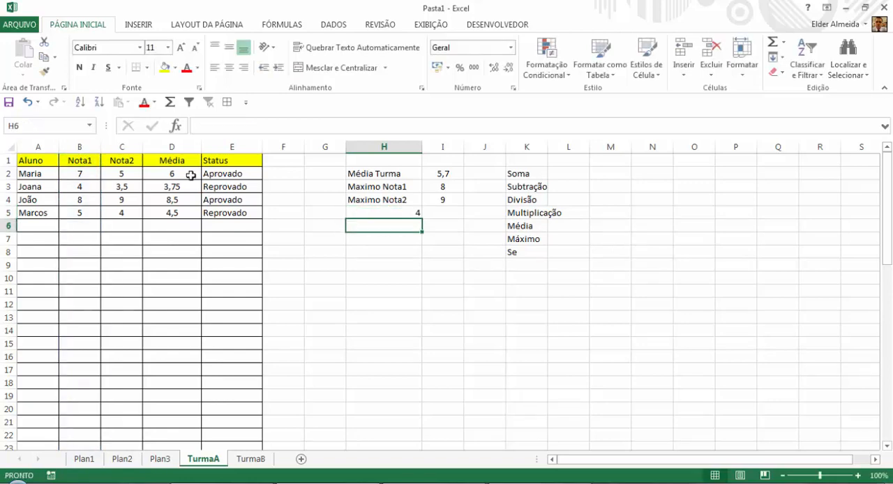
Copy the formula text =MÍNIMO(B:B) from H5 into I5.
left_click(391, 216)
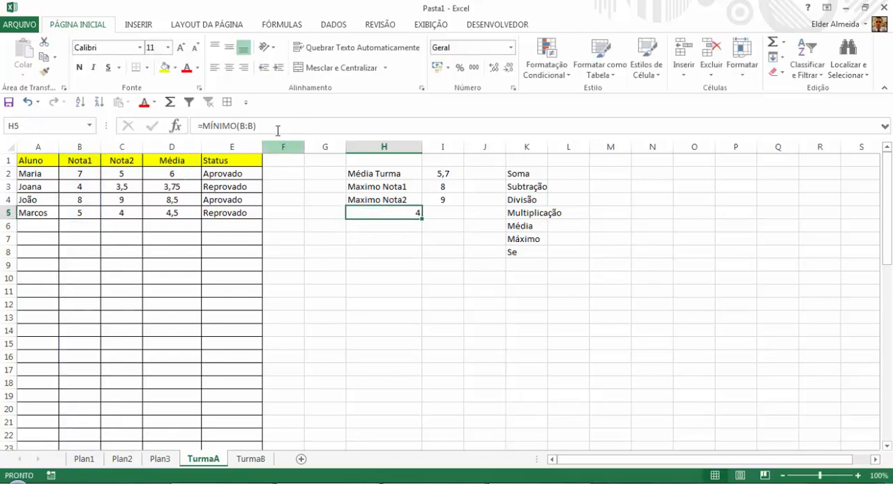
left_click_drag(276, 130, 176, 132)
key("ctrl+c")
key("BackSpace")
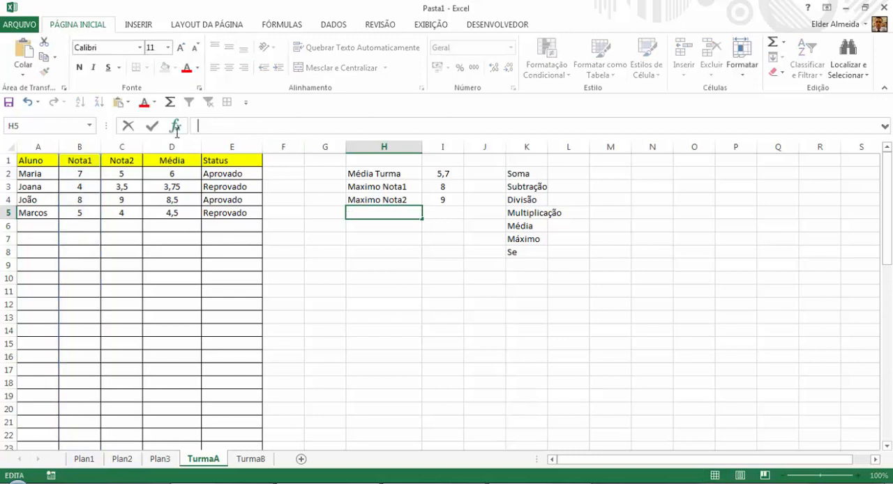
key("Escape")
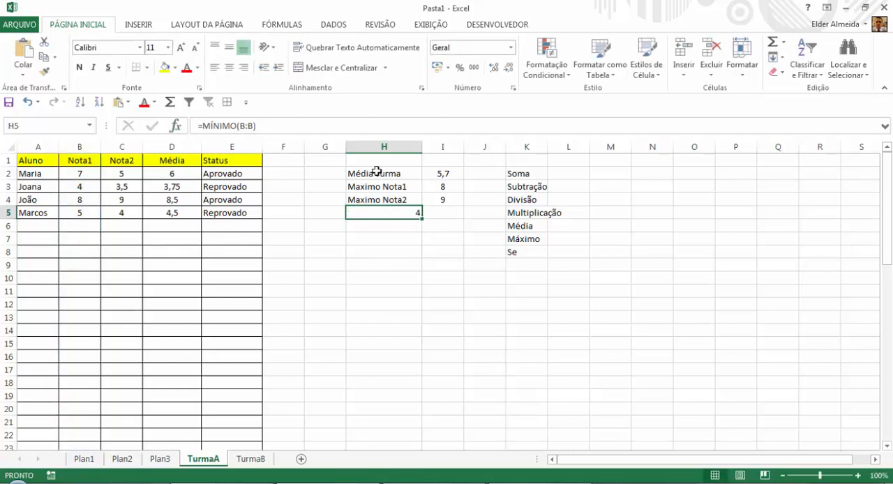
left_click(449, 211)
left_click(234, 129)
key("ctrl+v")
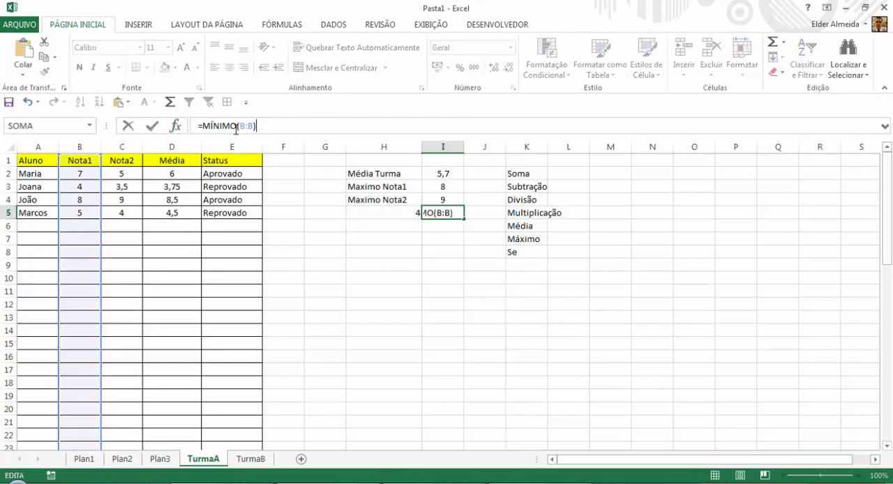
key("Return")
Replace the content of H5 with the label "Minimo Nota1".
left_click(402, 208)
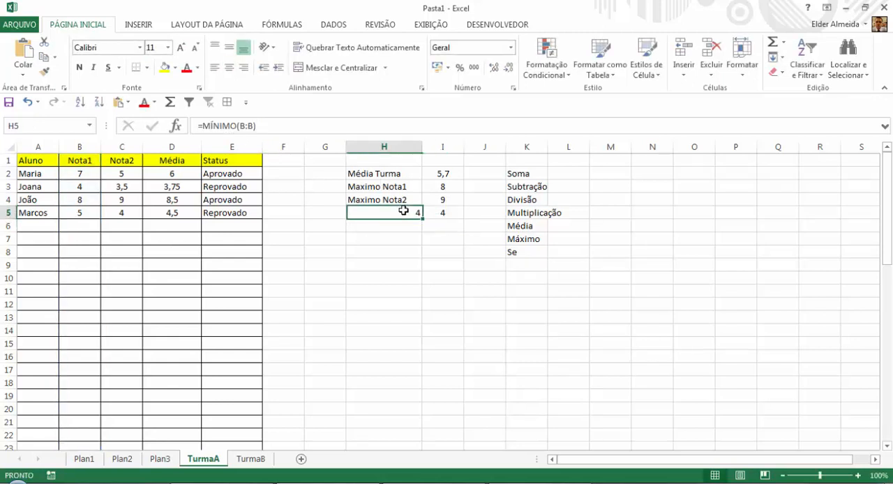
type("Minimo Nota1")
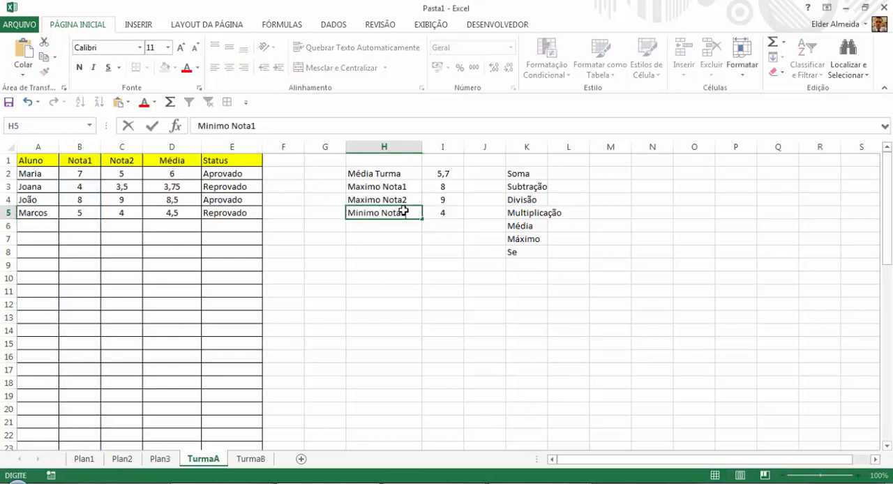
key("Return")
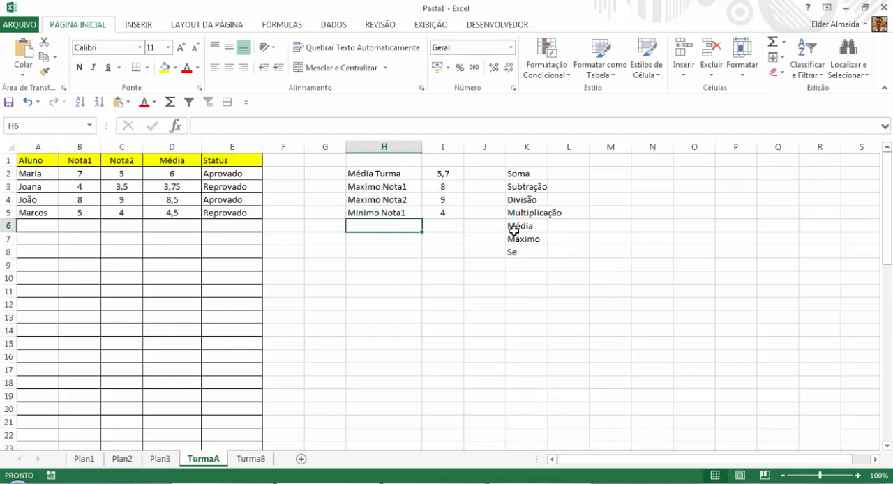
Correct the label in H5 to "Mínimo Nota1" and extend it into H6 as "Mínimo Nota2".
double_click(354, 212)
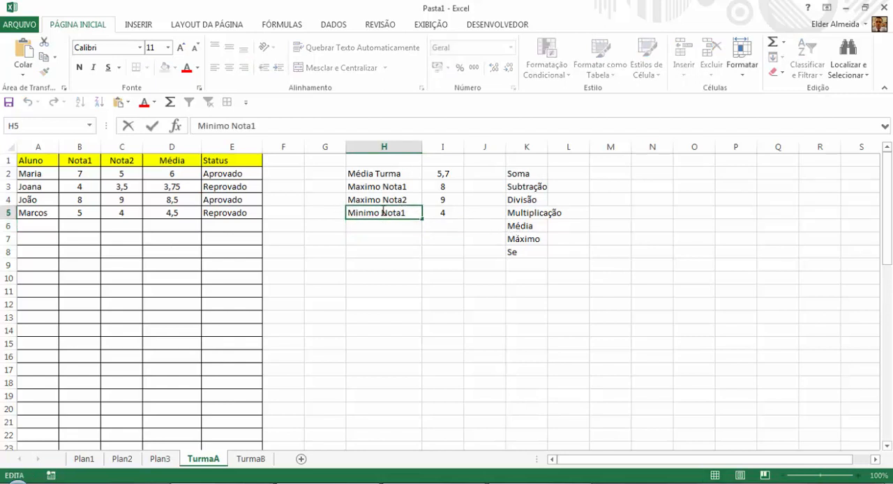
key("BackSpace")
type("í")
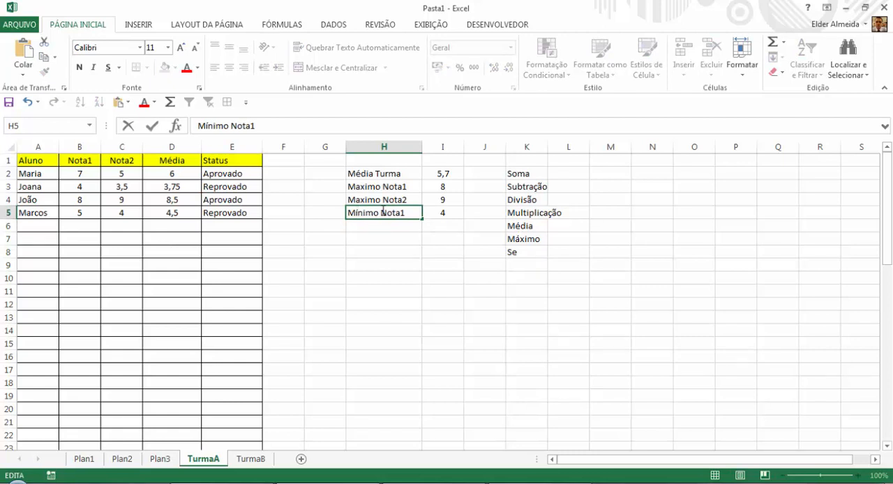
key("Return")
left_click(401, 214)
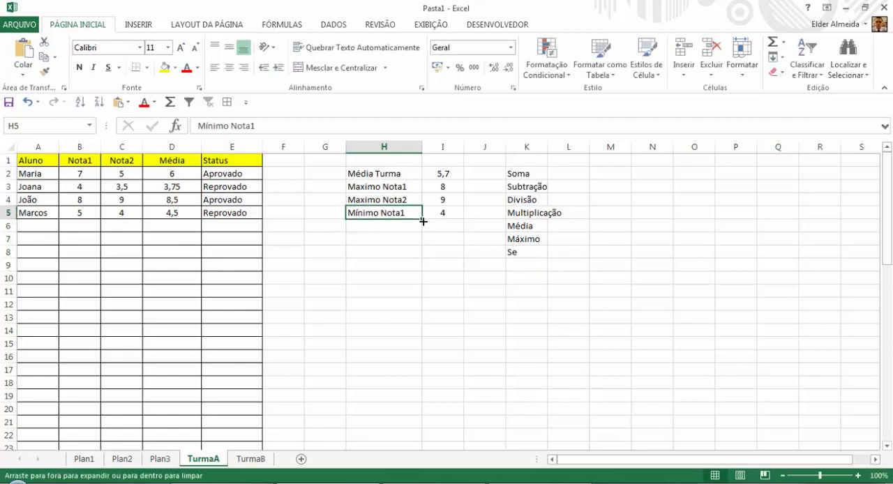
left_click_drag(423, 221, 421, 231)
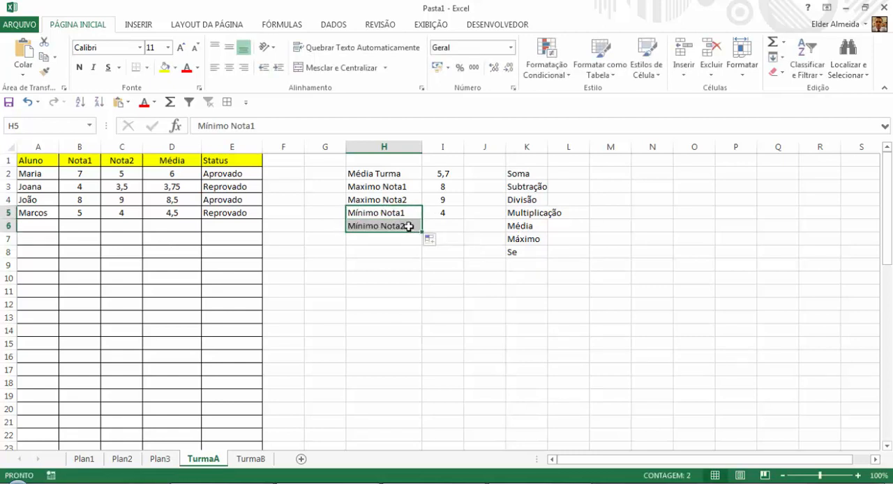
Calculate the lowest Nota2 grade in I6 with the formula =MÍNIMO(C:C).
left_click(442, 225)
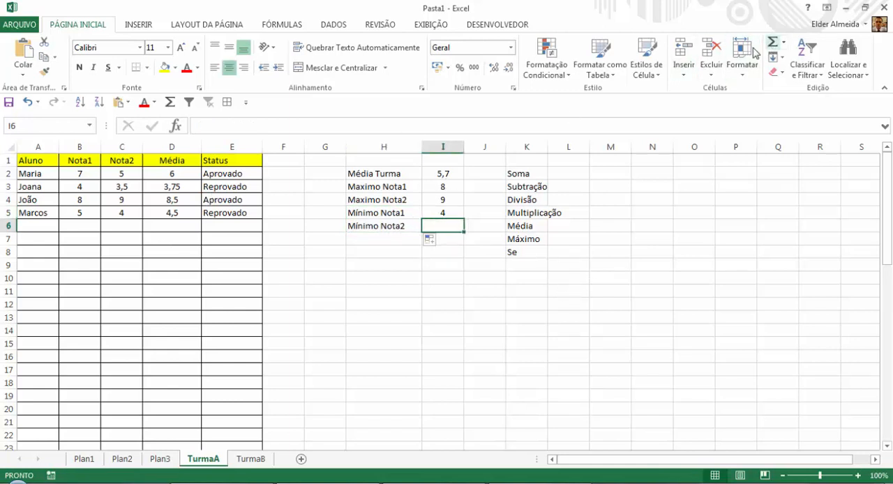
type("=m")
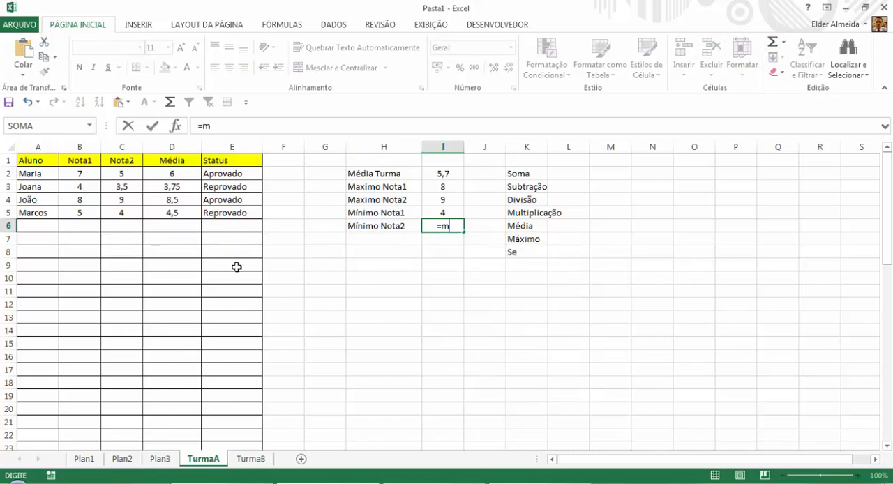
type("ínimo(")
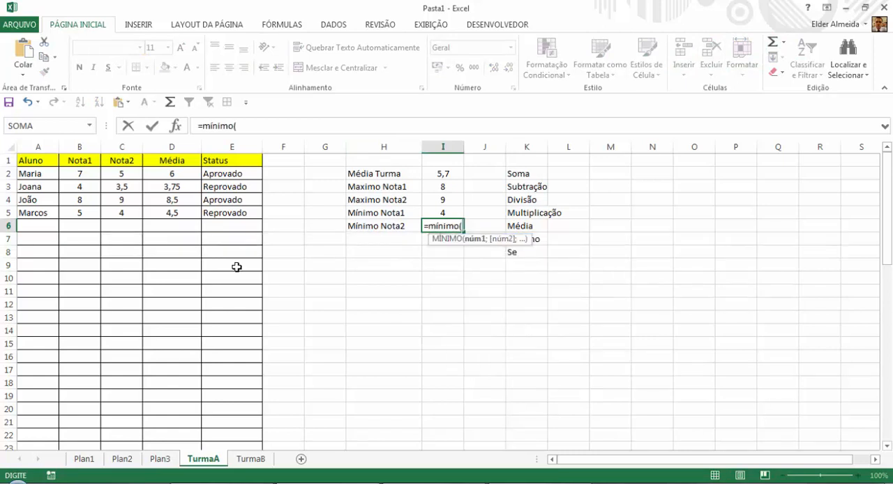
left_click(122, 146)
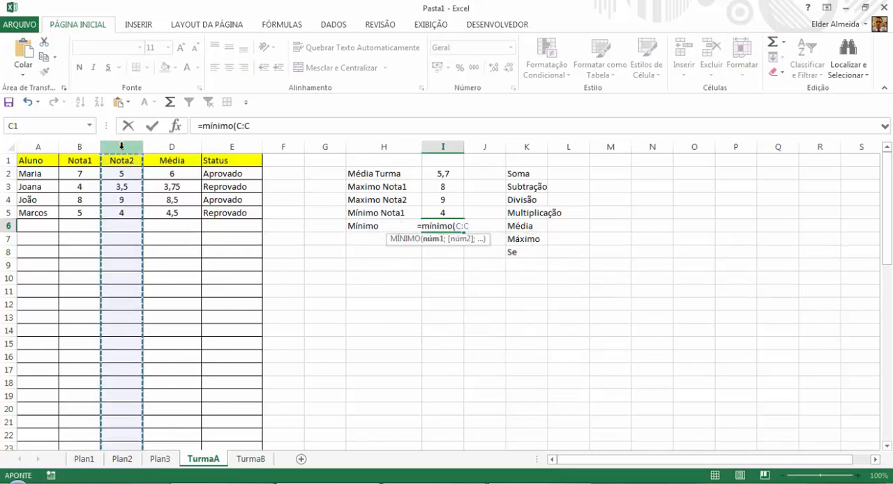
key("Return")
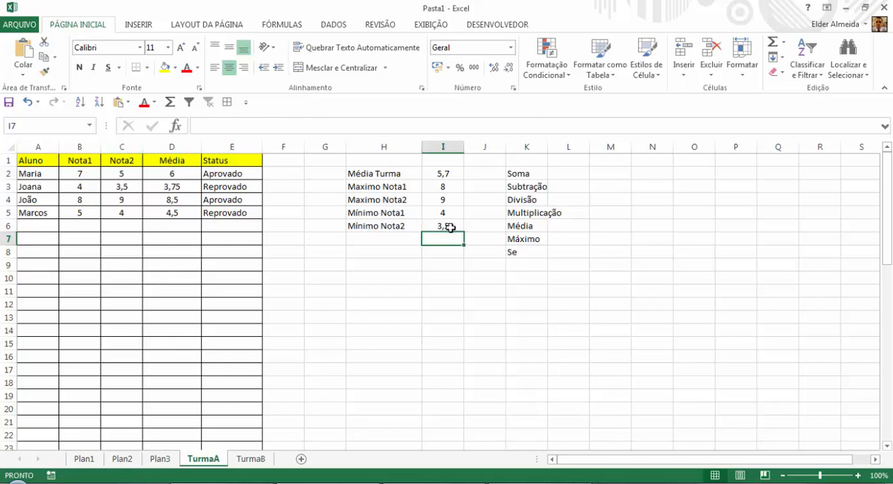
left_click(450, 226)
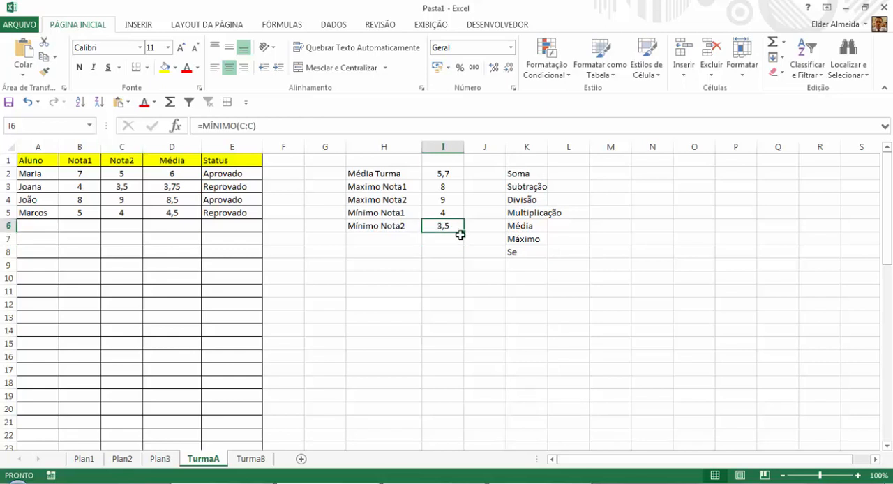
Add the function name "Mínimo" to the list in K9.
left_click(534, 262)
type("M")
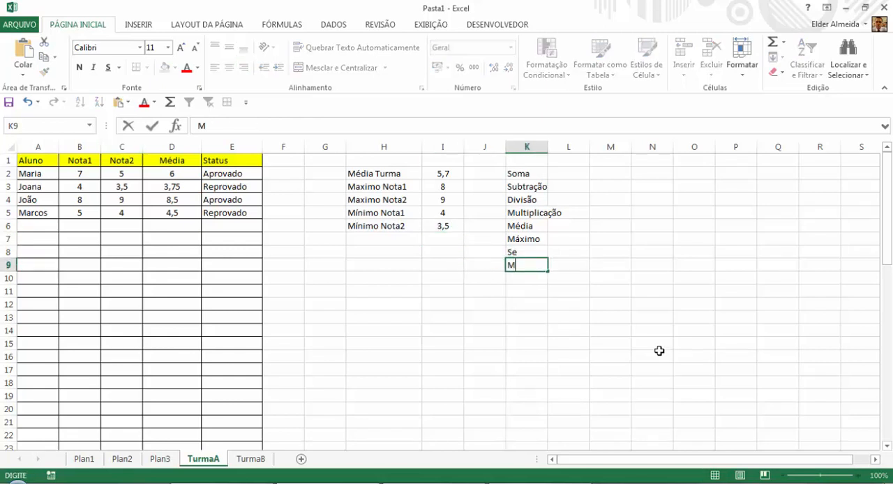
type("ínimo")
key("Return")
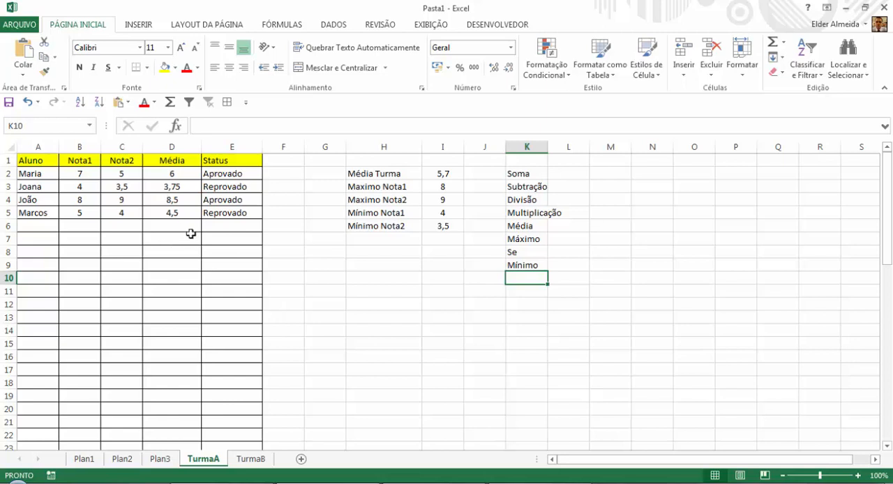
Copy the student rows A2:D5 and paste them twice below, starting at A6 and A10.
left_click_drag(35, 174, 172, 208)
key("ctrl+c")
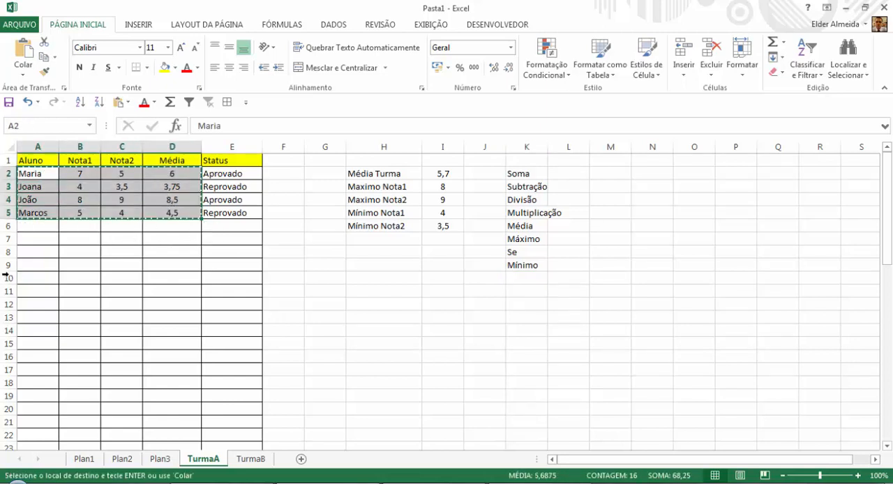
left_click(36, 228)
key("ctrl+v")
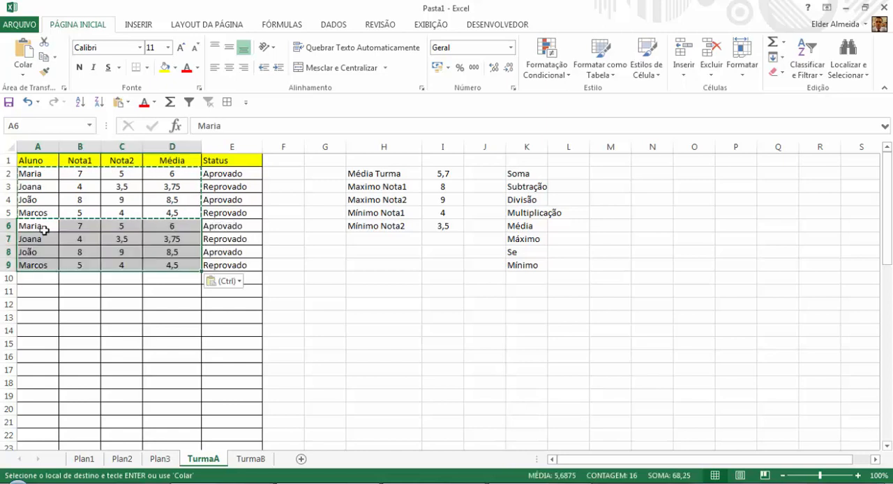
left_click(40, 227)
left_click(43, 279)
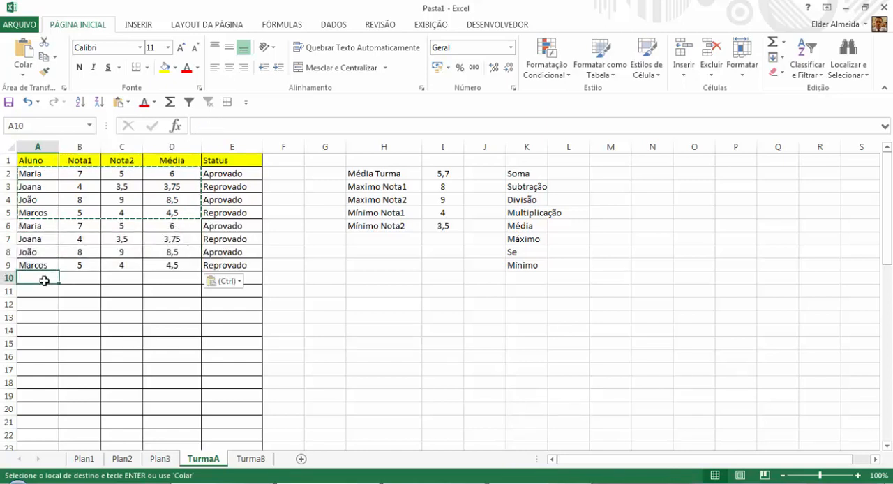
key("ctrl+v")
Replace the duplicated student names in A6:A12 with a different name for each student.
left_click(44, 226)
double_click(48, 226)
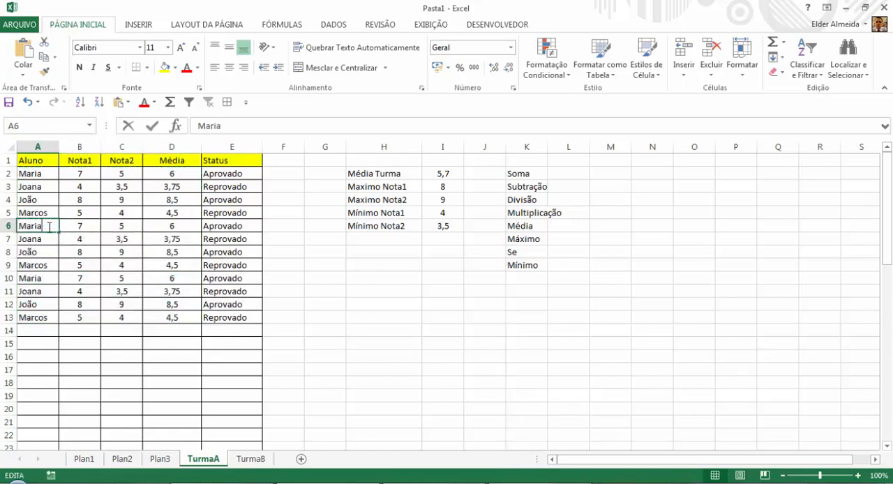
type("A")
key("Return")
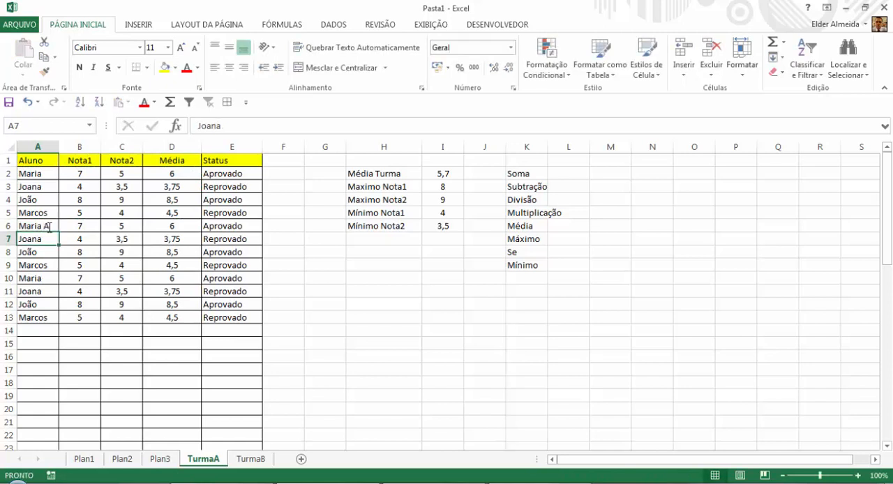
type("Juarez")
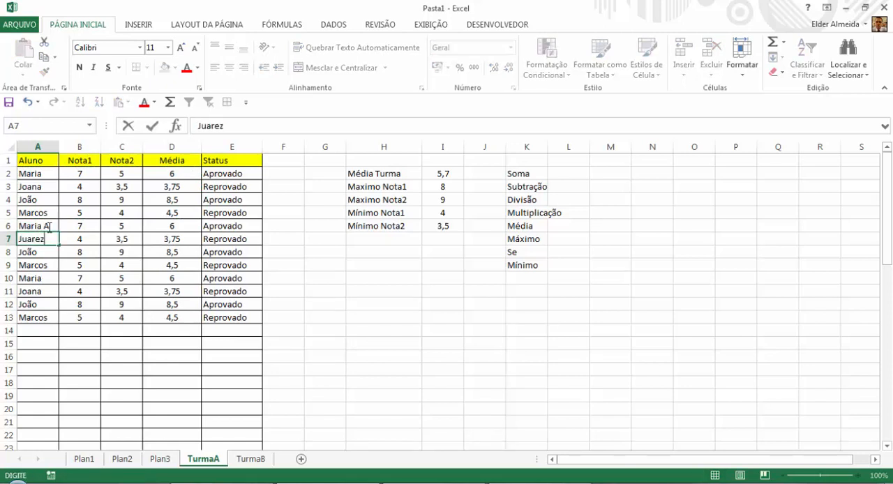
key("Return")
type("Tiago")
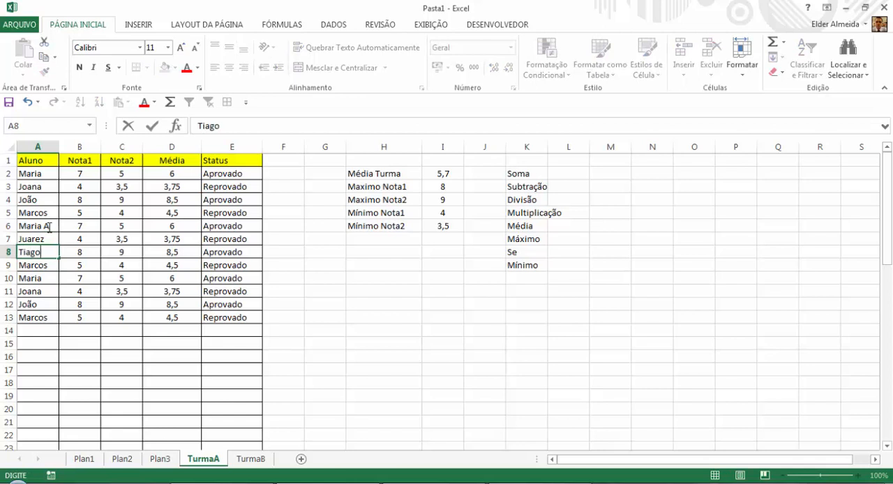
key("Return")
type("Filipe")
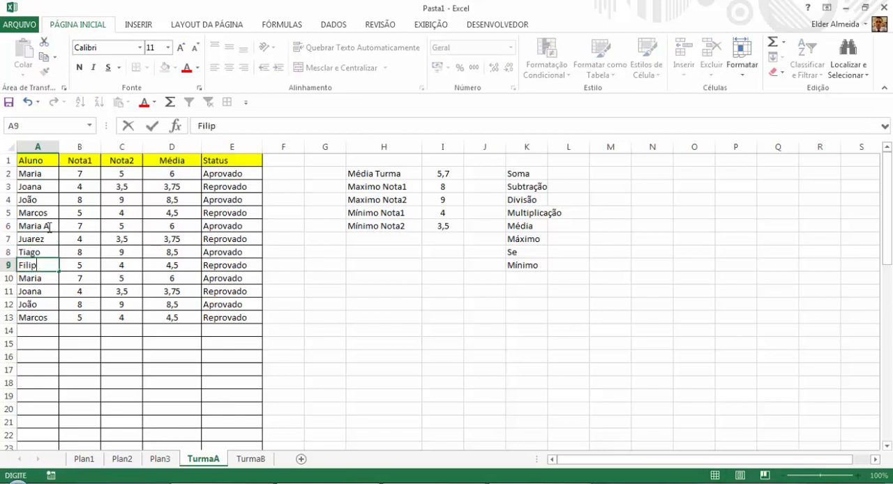
key("Return")
type("Henrique")
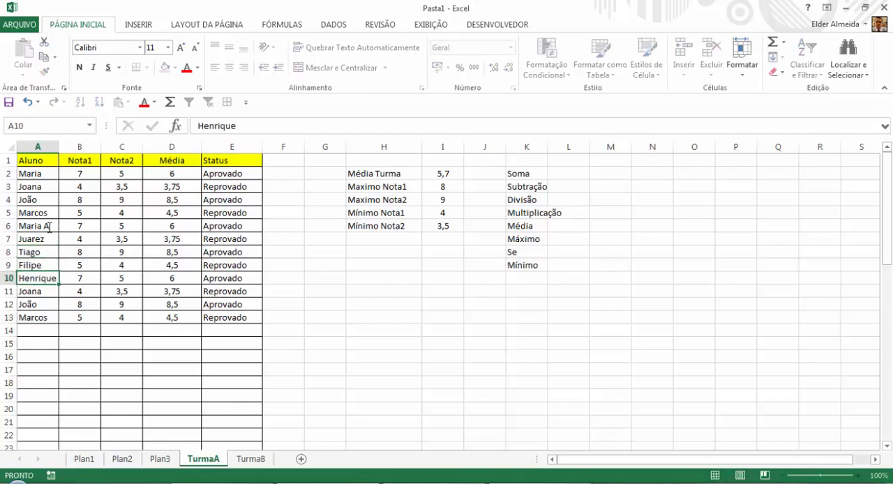
key("Return")
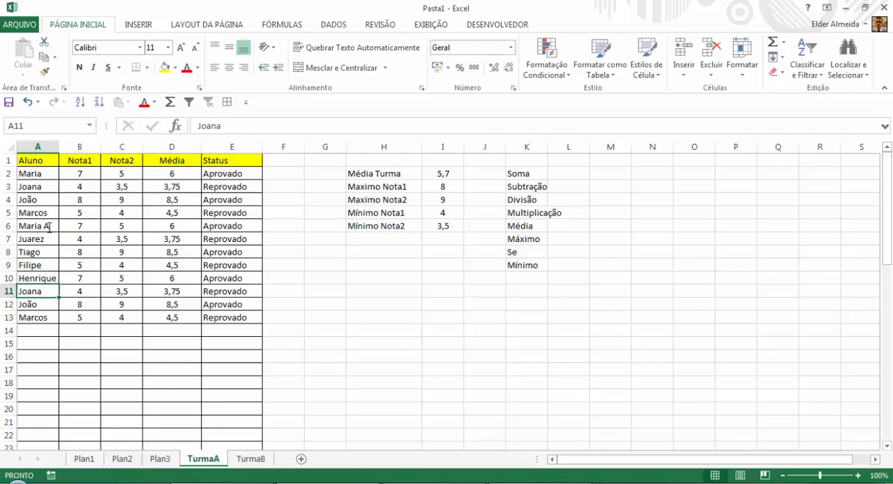
type("Rafael")
key("Return")
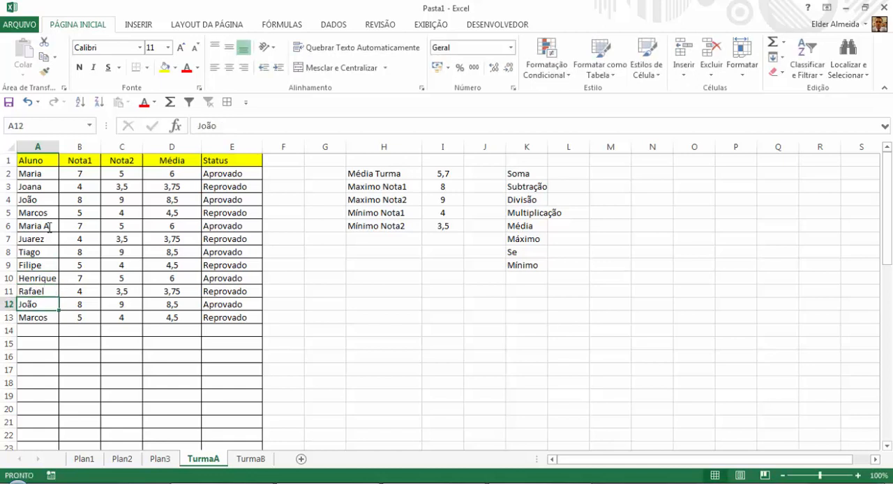
type("Josefina")
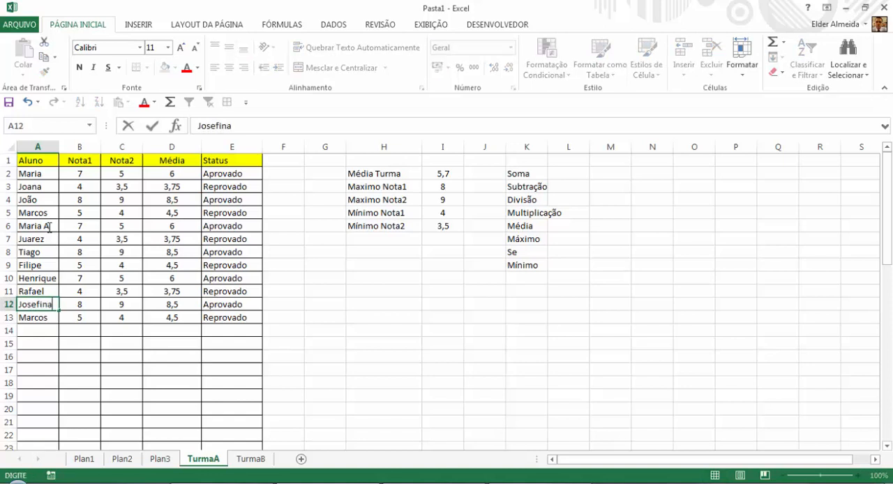
key("Return")
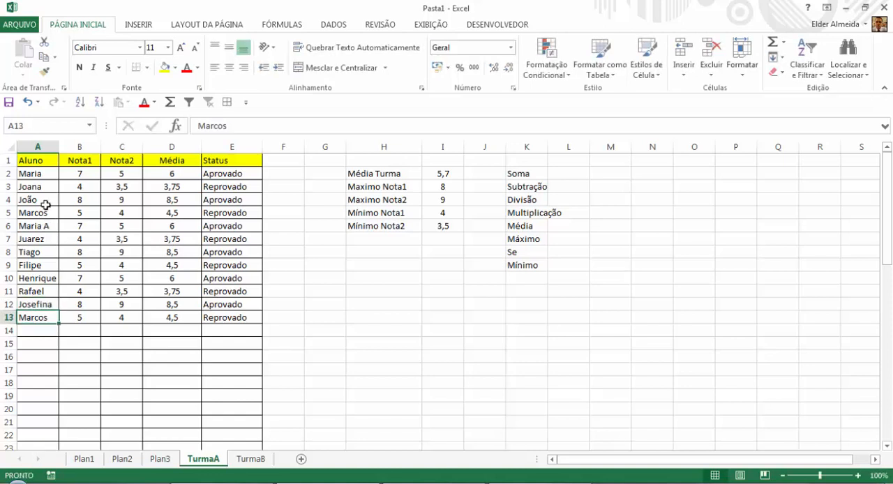
Enter the labels "Aprovado" in H8 and "Reprovado" in H9 below the grade statistics.
left_click_drag(40, 173, 41, 316)
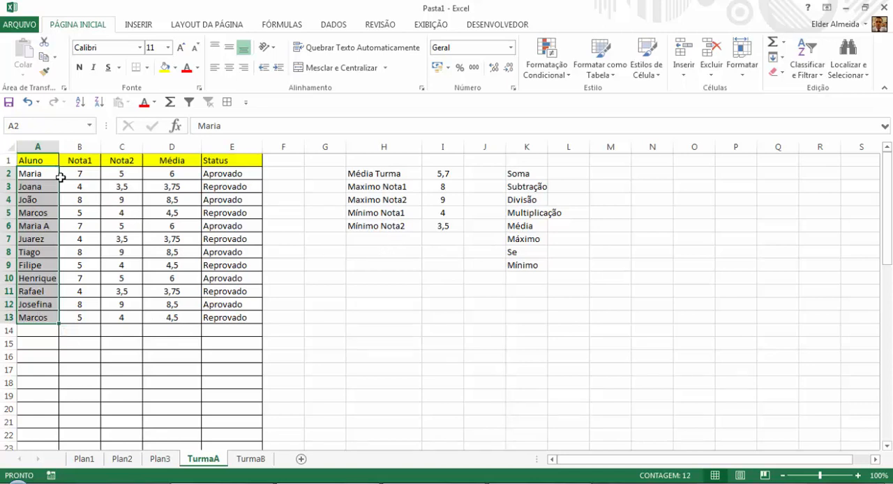
left_click_drag(239, 174, 241, 323)
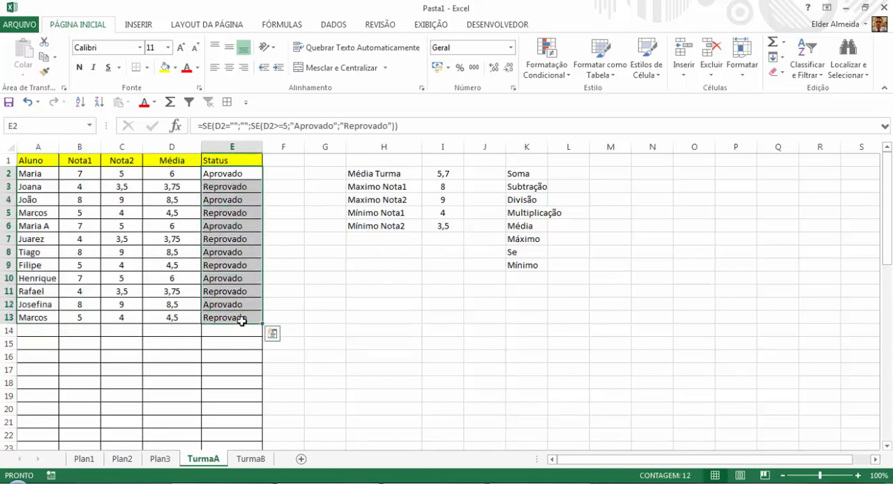
left_click(357, 251)
type("A")
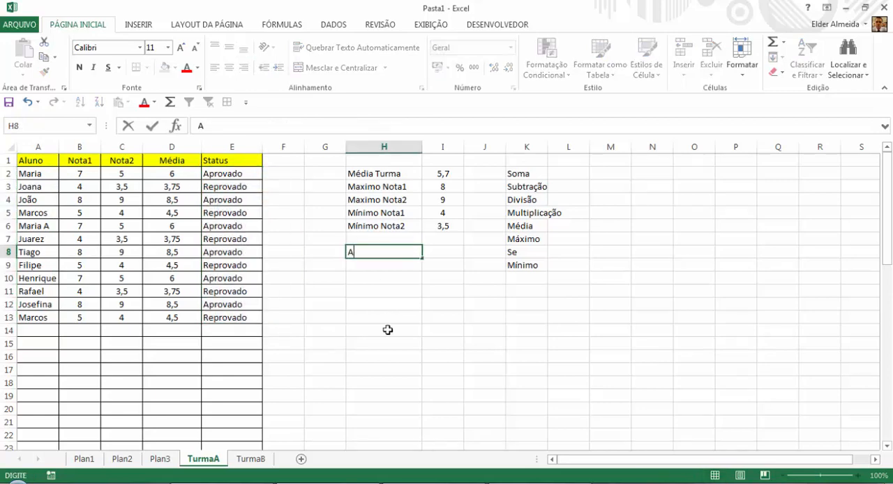
type("provado")
key("Return")
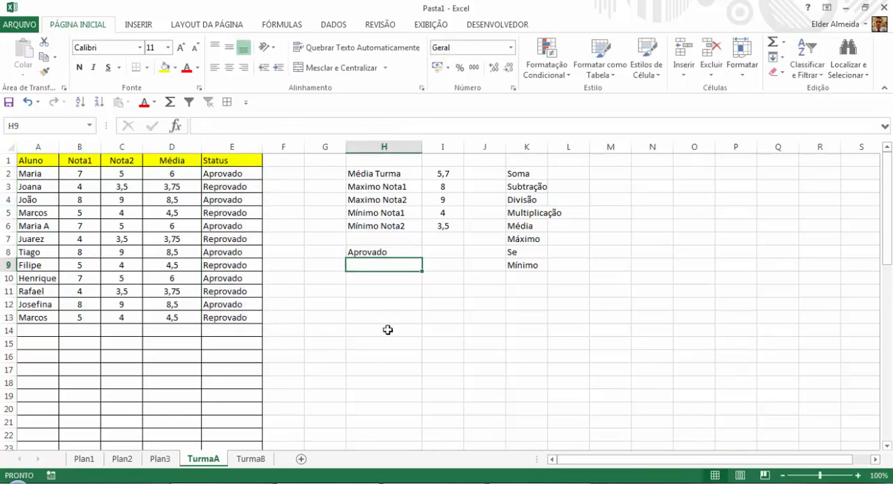
type("Repro")
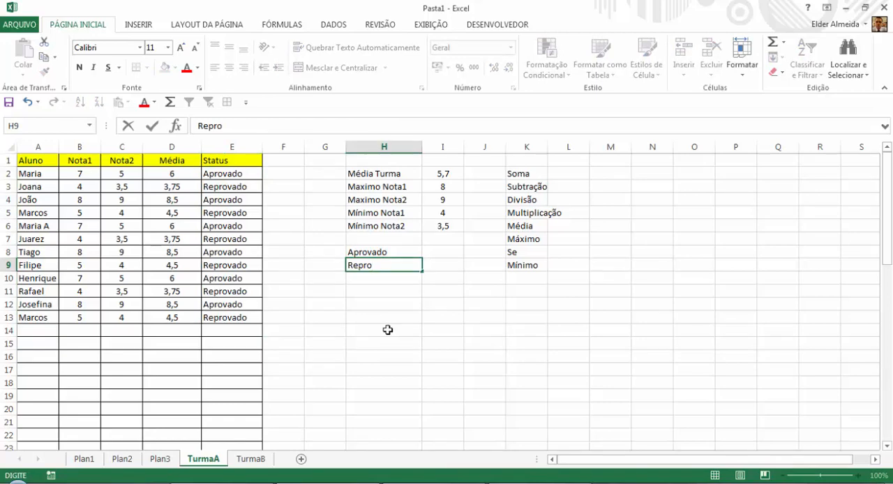
type("vado")
key("Return")
Add the function name "Cont.se" to the function list in K10.
key("Up")
key("Up")
key("Right")
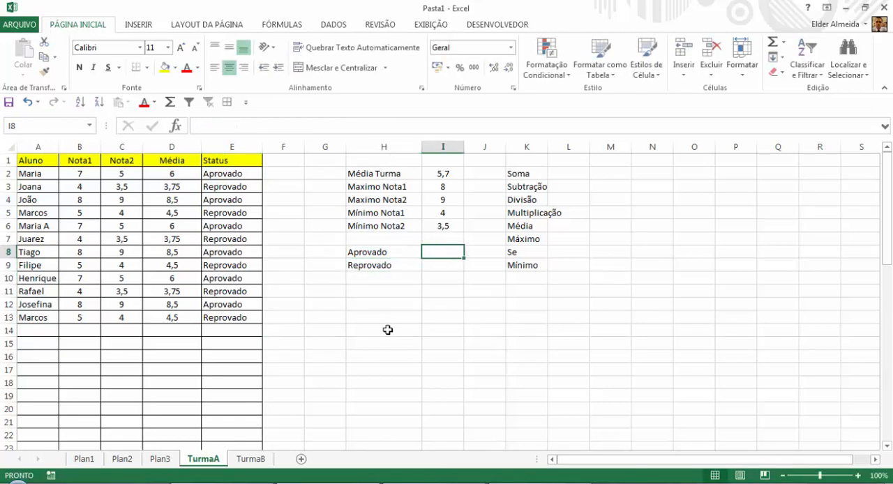
key("Right")
key("Right")
key("Down")
key("Down")
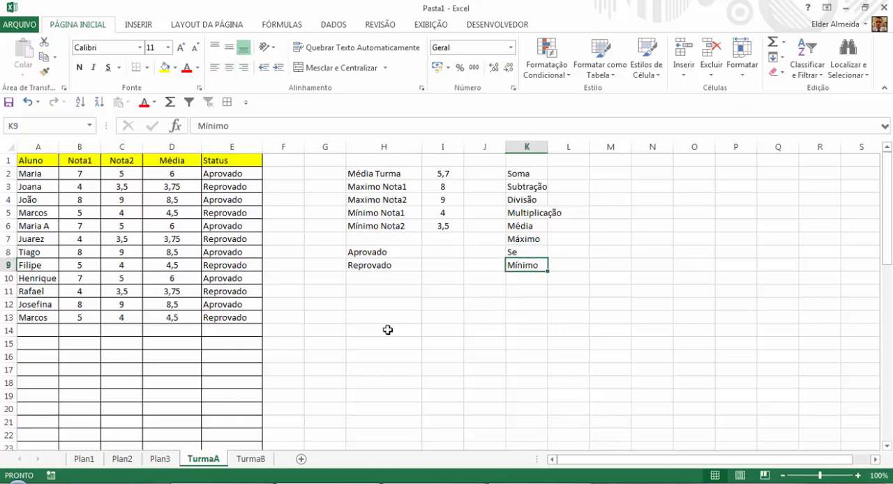
type("=cont")
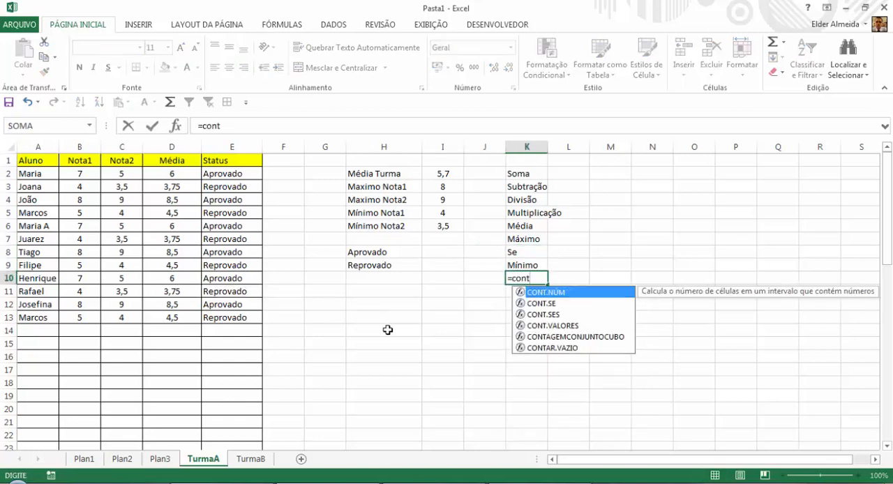
type(".")
key("BackSpace")
key("BackSpace")
key("BackSpace")
key("BackSpace")
key("BackSpace")
key("BackSpace")
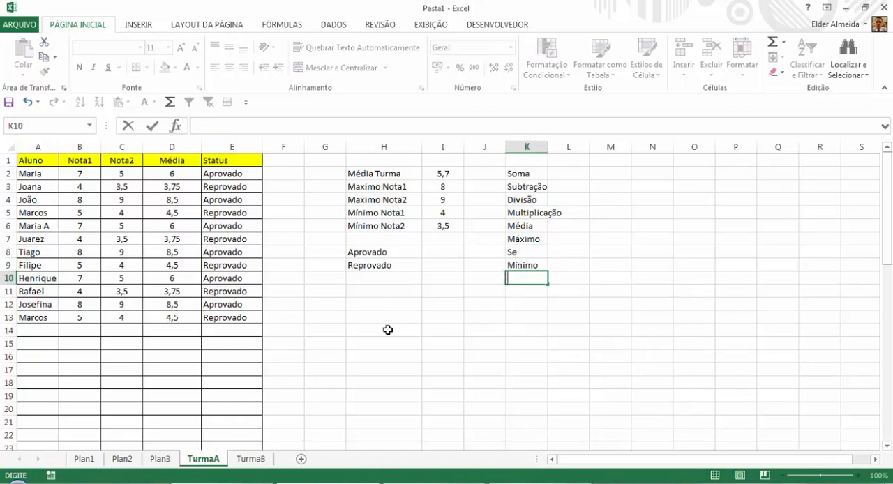
type("Cont.se")
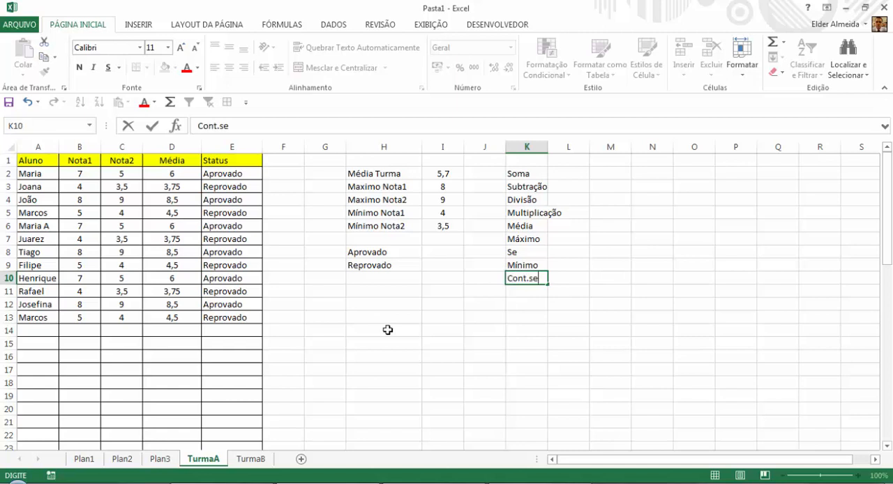
key("Return")
key("Up")
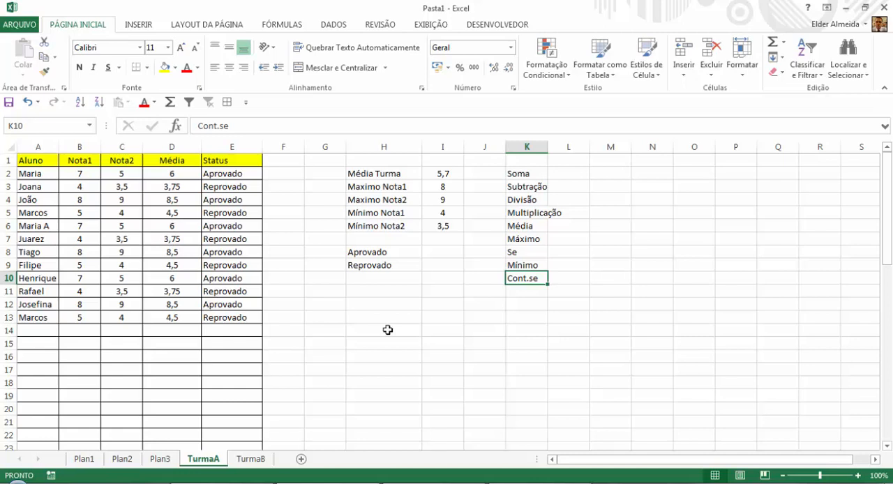
Examine the Status column and the Aprovado label in H8 as the range and criterion for counting.
key("Left")
key("Left")
key("Left")
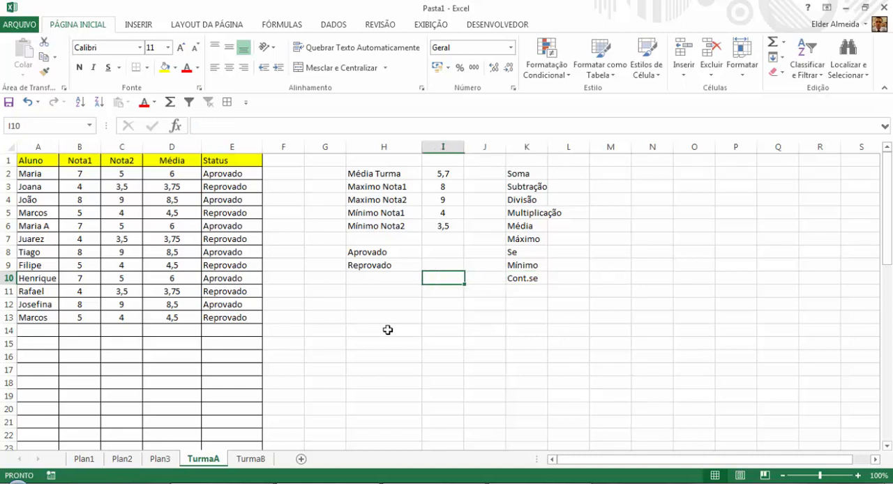
key("Up")
key("Up")
key("Right")
key("Left")
key("Right")
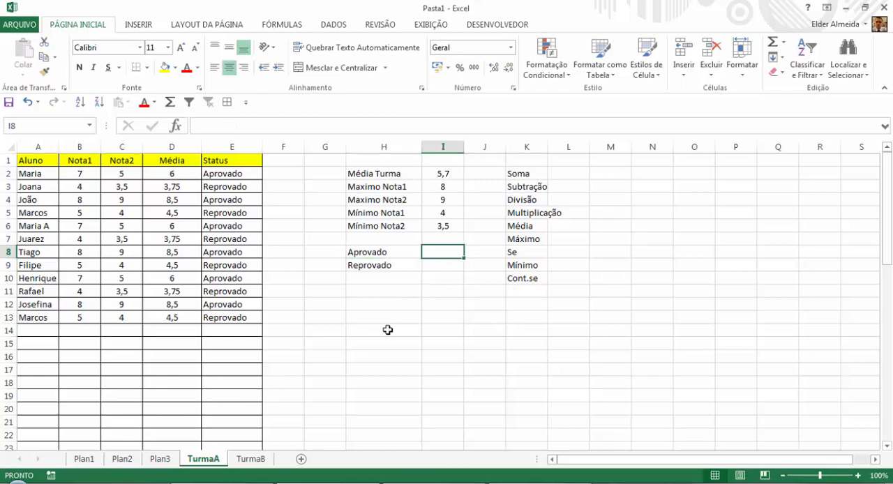
left_click(214, 147)
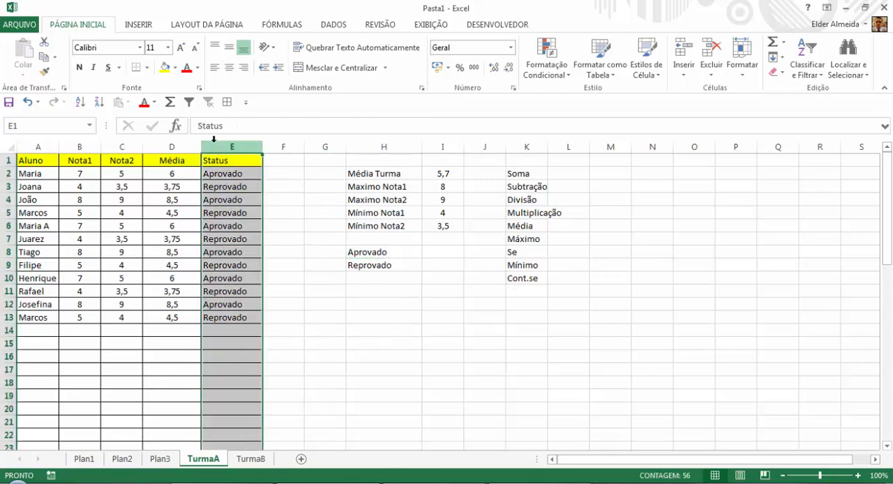
left_click(365, 250)
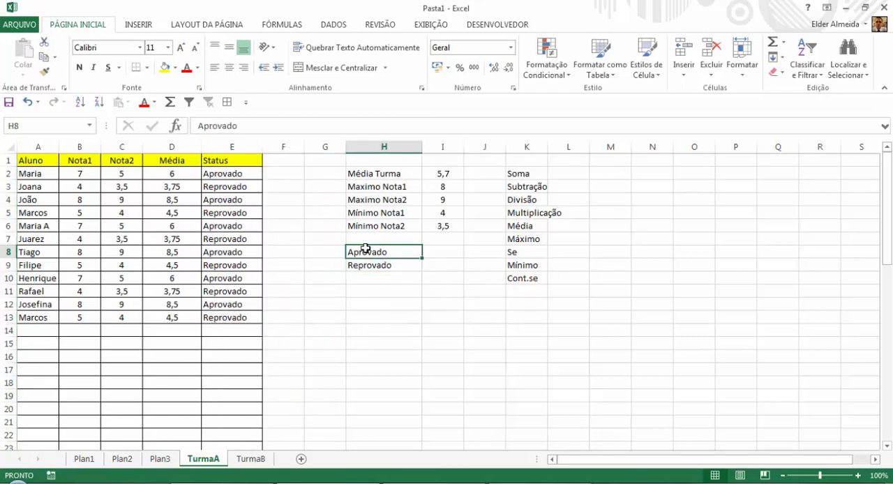
Count the approved students in I8 with =CONT.SE(E:E;H8), using the whole Status column as the range.
left_click(449, 250)
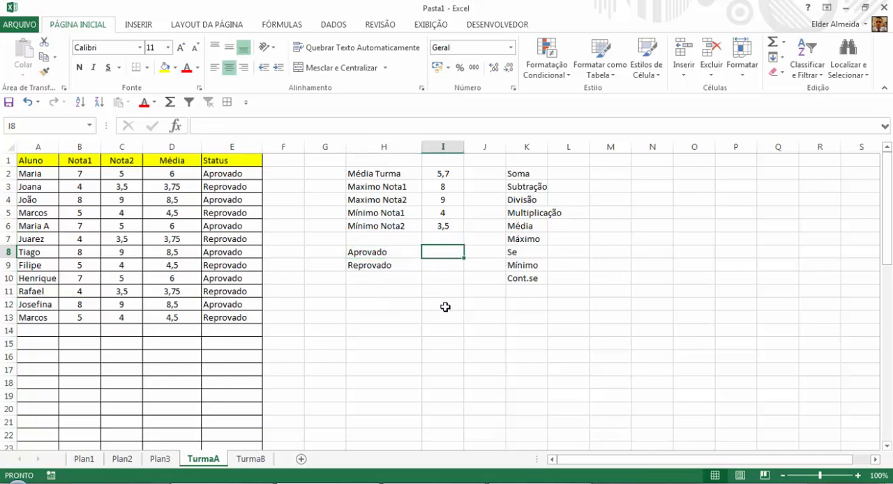
type("=")
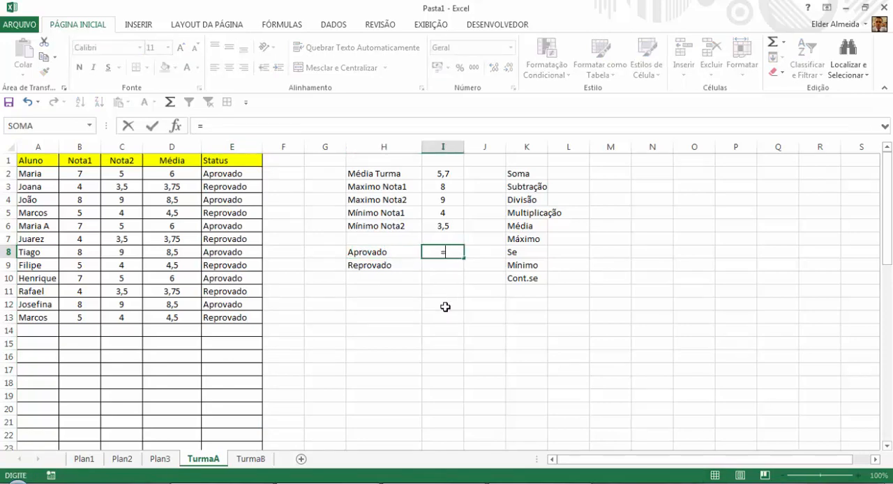
type("cont.se")
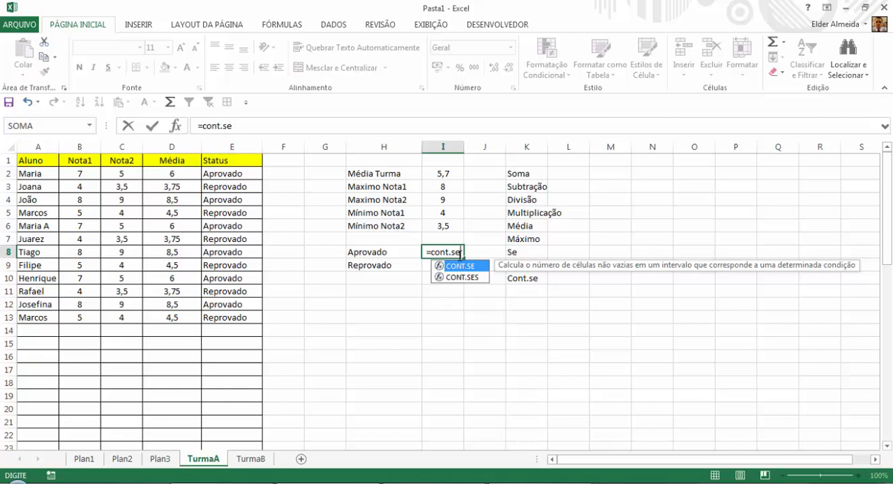
type("(")
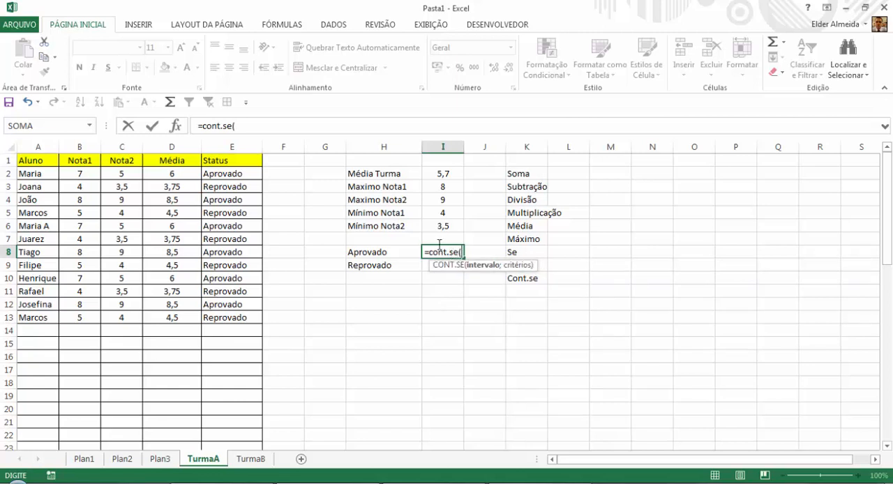
left_click(241, 144)
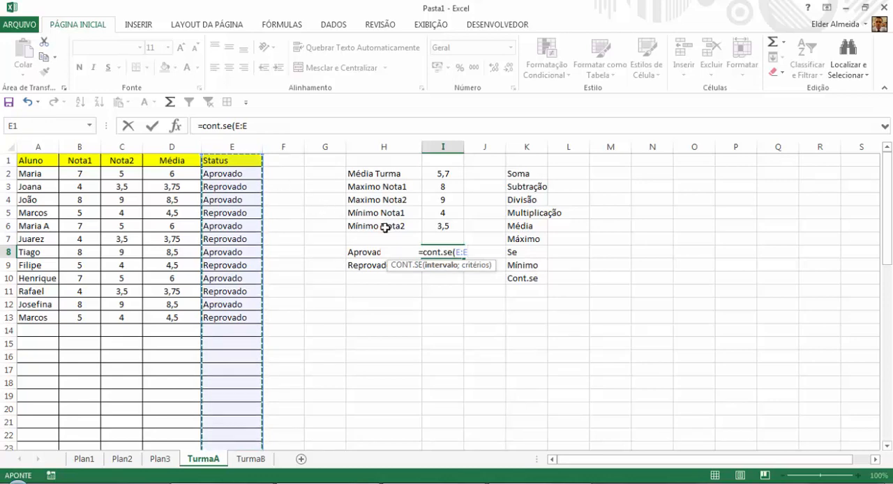
type(";")
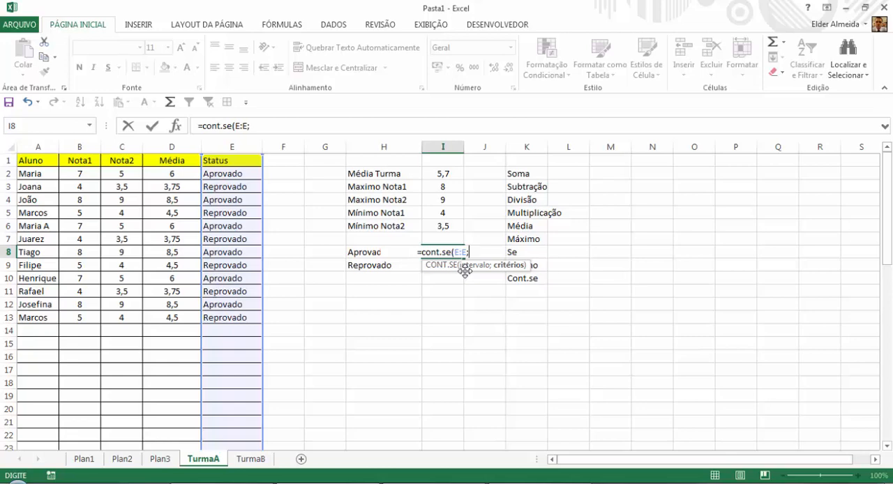
left_click(361, 252)
key("Return")
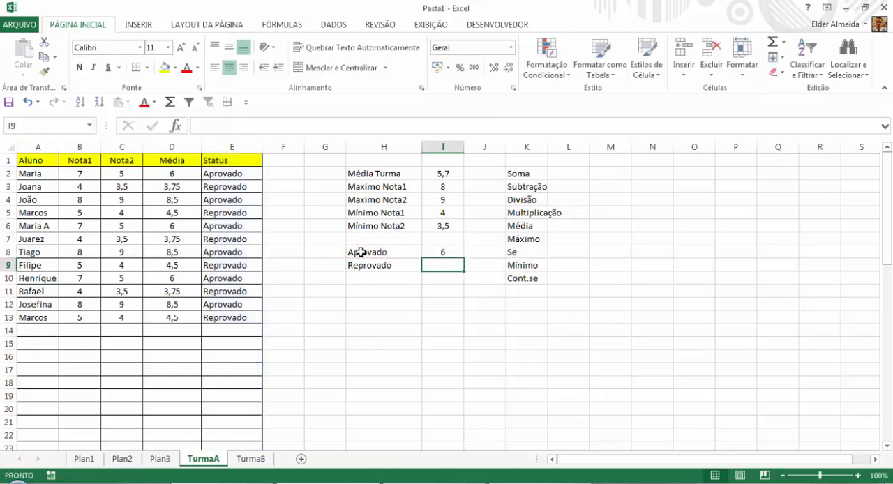
Fill the CONT.SE formula from I8 down to I9 and inspect the references of the copied formula.
key("Up")
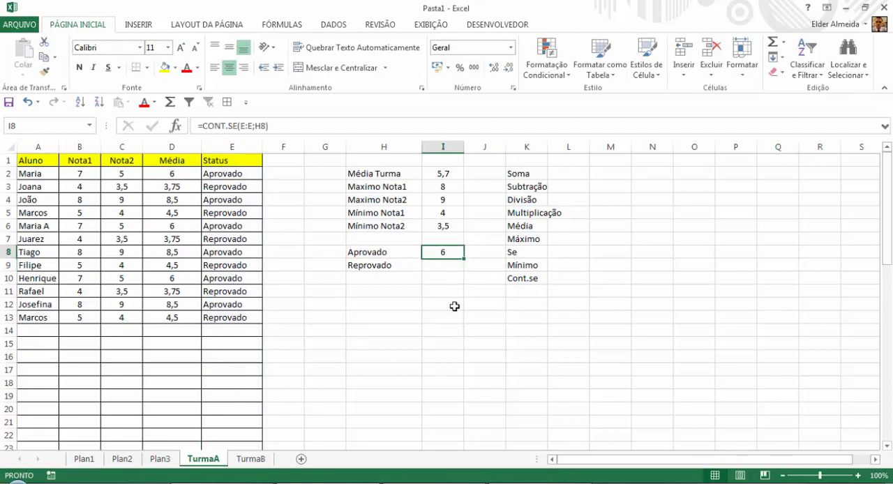
left_click_drag(463, 258, 464, 270)
left_click(445, 265)
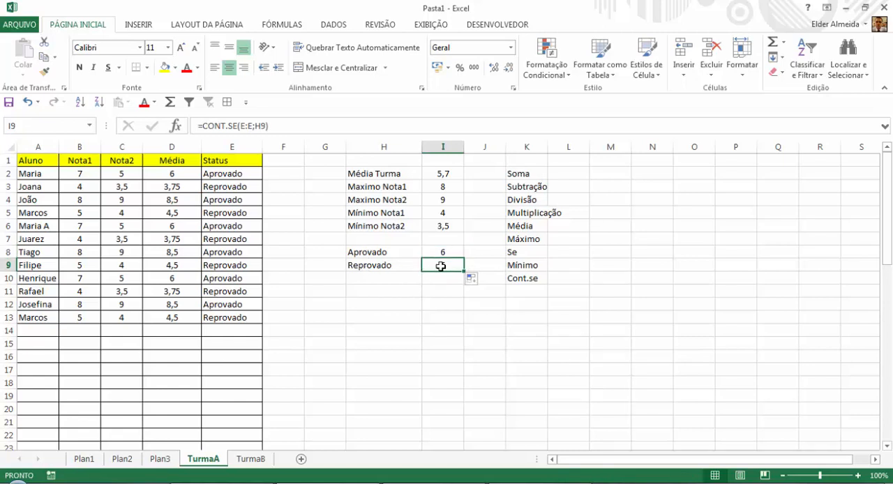
double_click(447, 270)
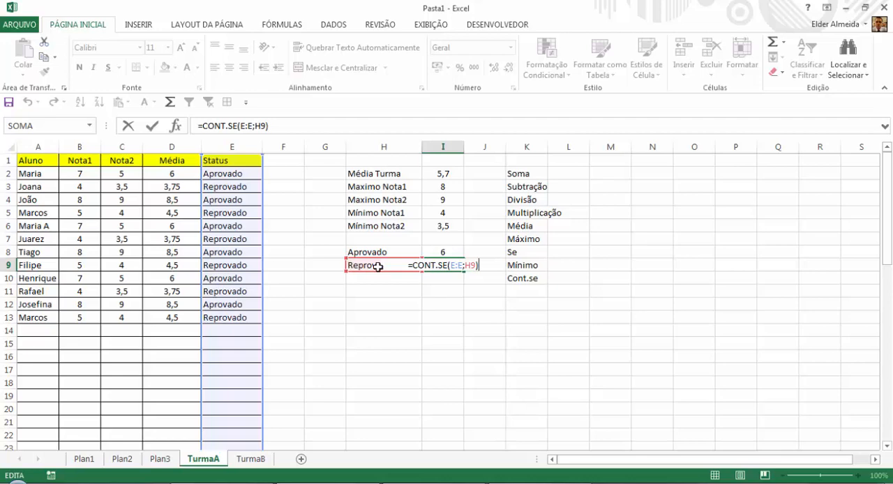
key("Return")
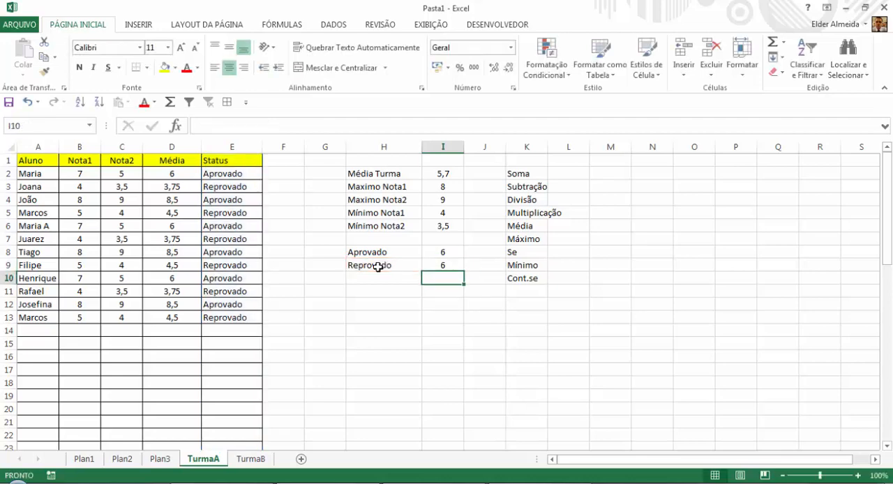
Test the count's sensitivity by adding a trailing space to the Reprovado label in H9 and removing it again.
left_click(377, 266)
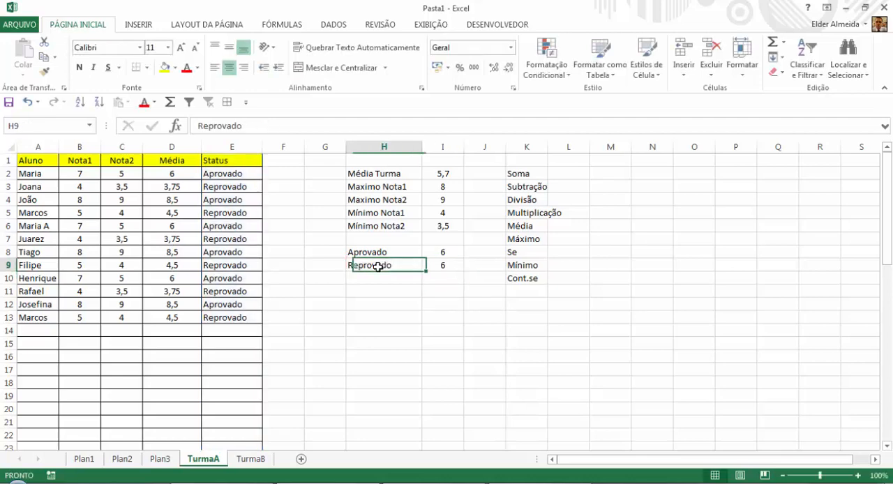
left_click(265, 125)
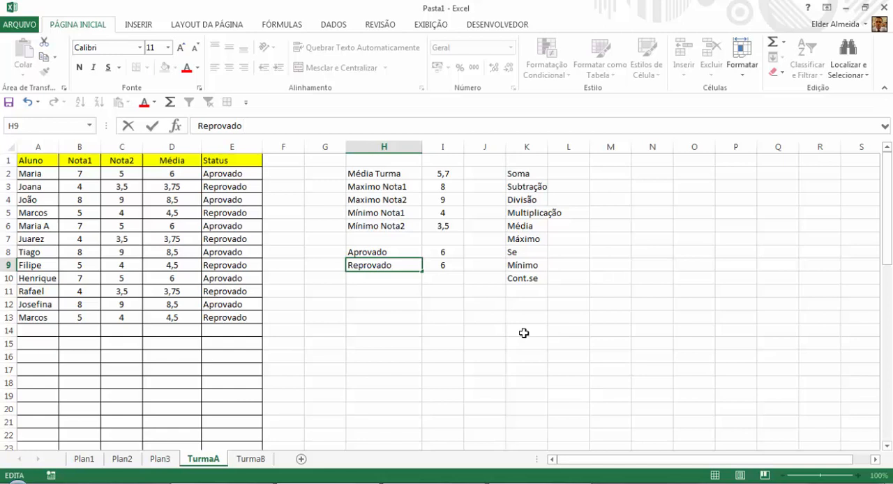
key("Return")
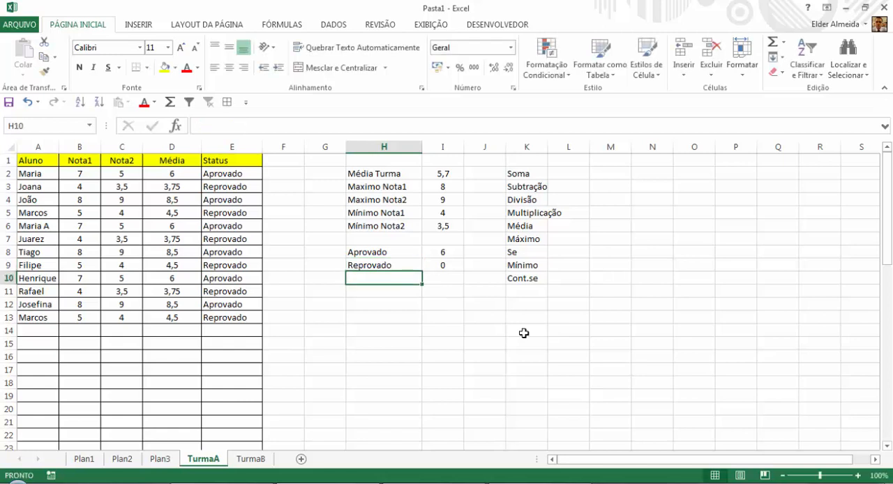
left_click(409, 265)
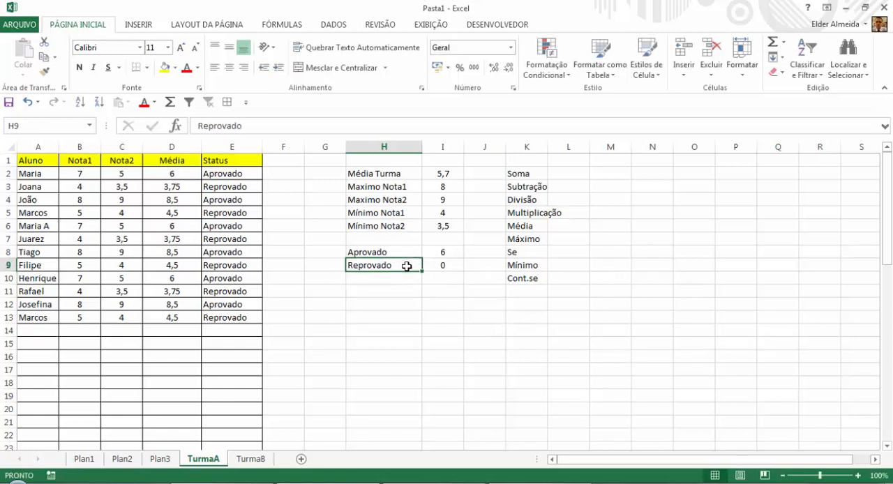
left_click(271, 126)
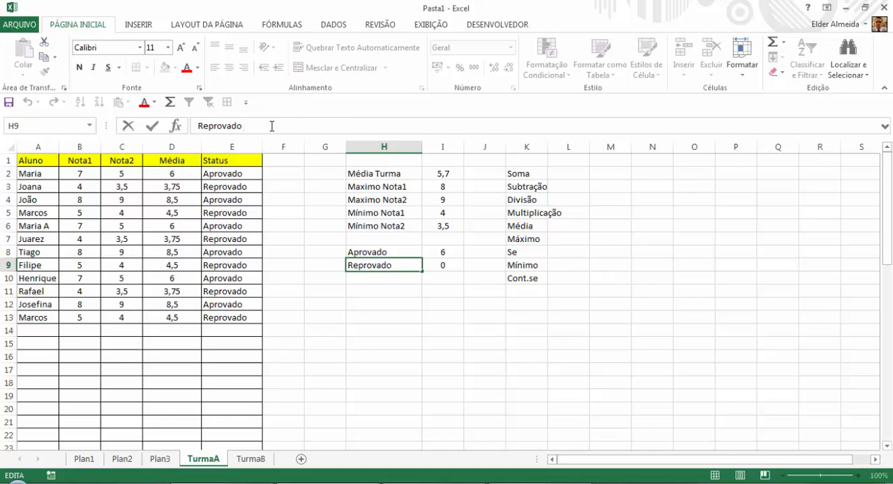
key("BackSpace")
key("Return")
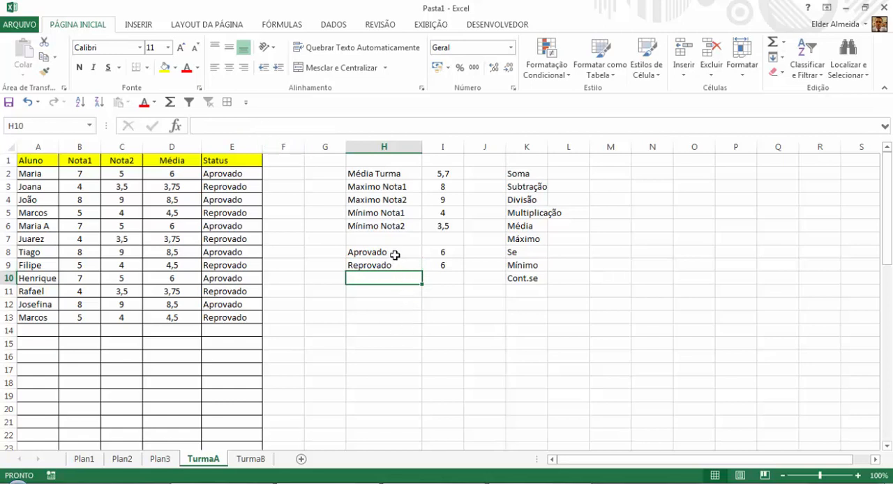
Enter the label "Total" in H10 below the Aprovado and Reprovado labels.
left_click_drag(396, 254, 395, 265)
left_click(442, 254)
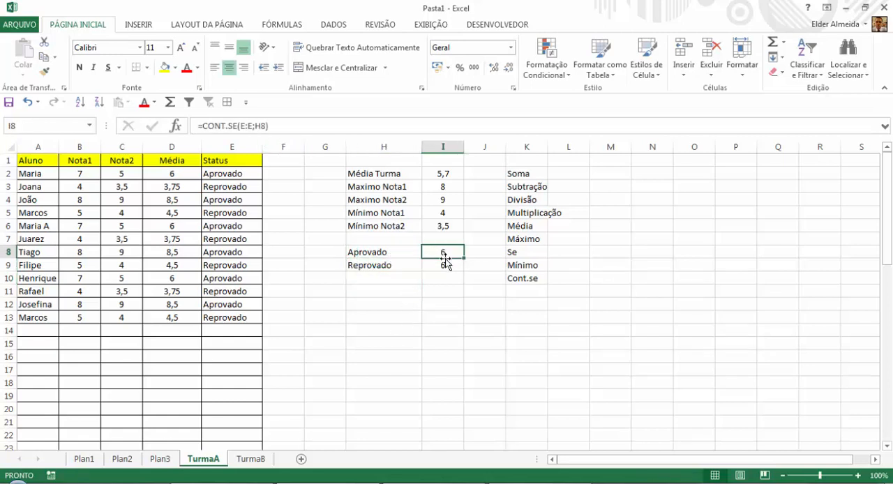
left_click(444, 263)
left_click(387, 278)
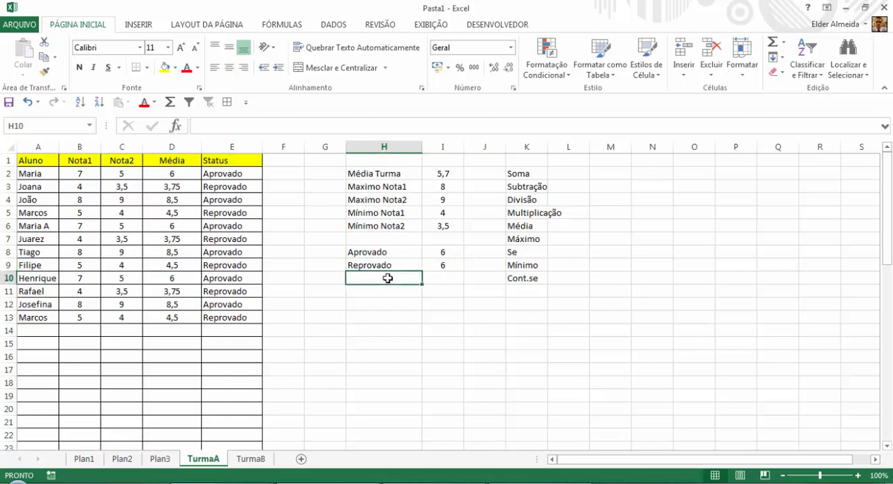
type("Total")
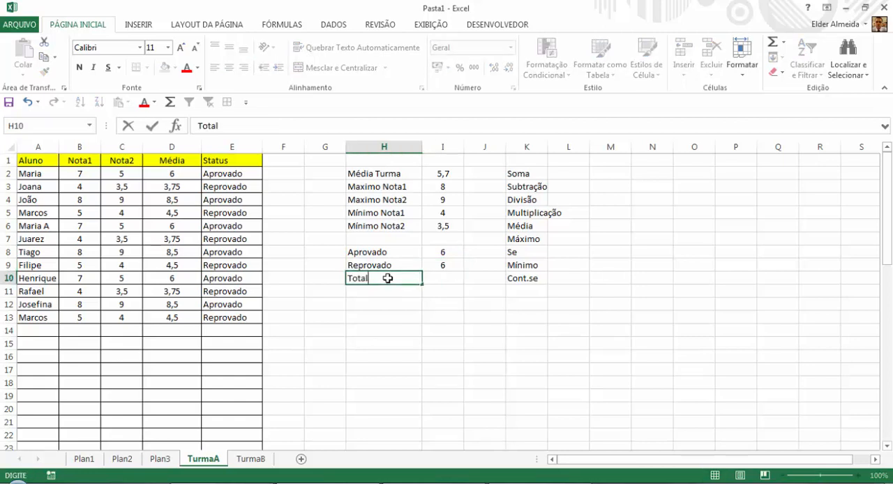
key("Return")
Add the Reprovado and Aprovado counts in I10 with the formula =I9+I8.
key("Up")
key("Right")
type("=")
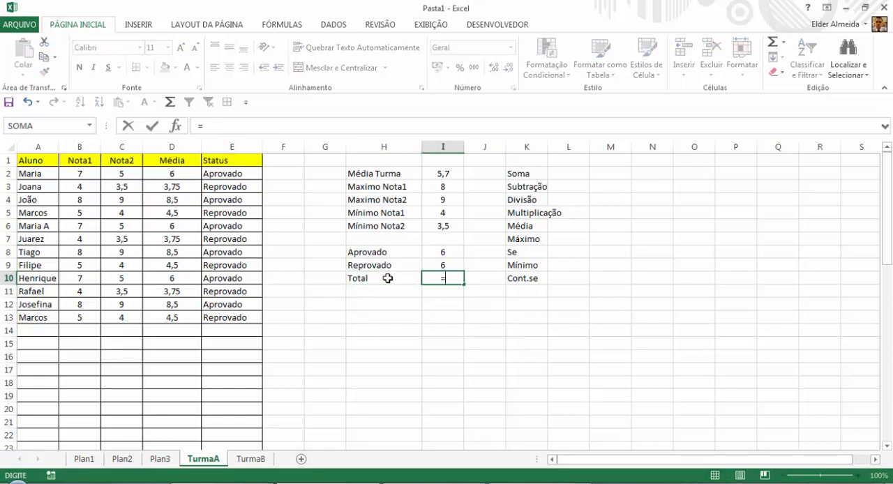
key("Up")
type("+")
key("Up")
key("Up")
key("Return")
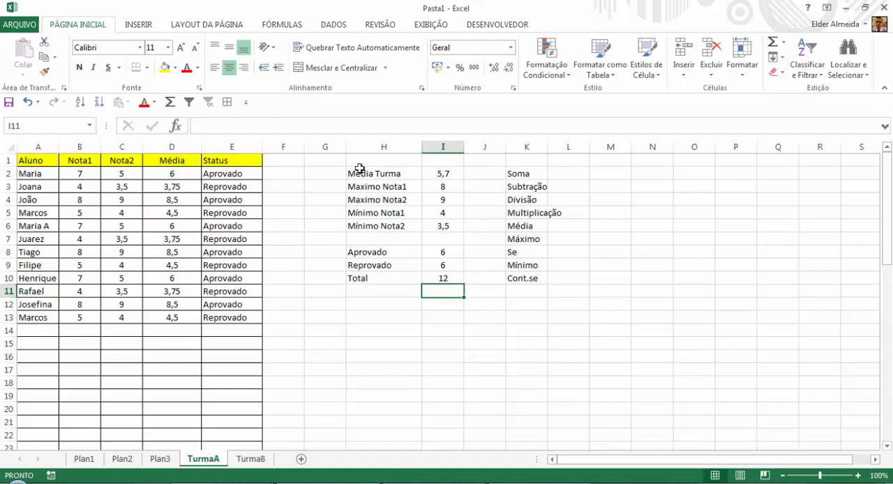
Insert two blank columns before the function list in column K and select cell K2.
left_click(528, 140)
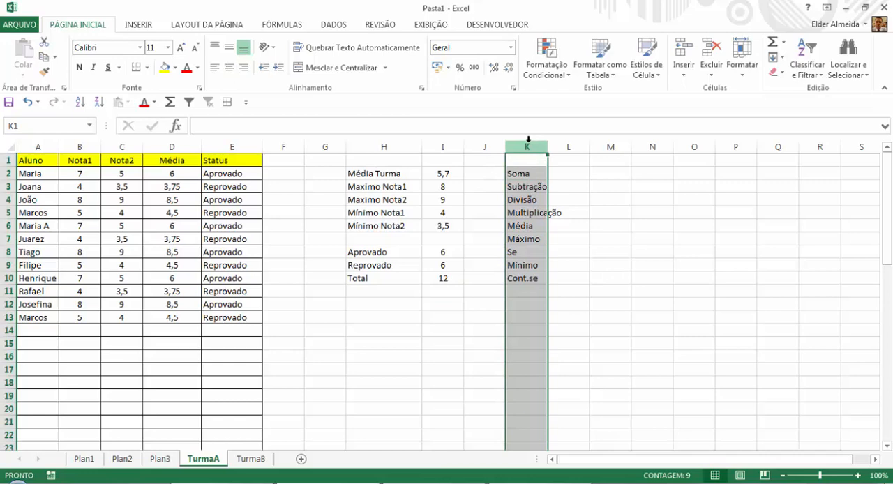
key("ctrl+plus")
key("ctrl+plus")
key("Down")
key("shift+Down")
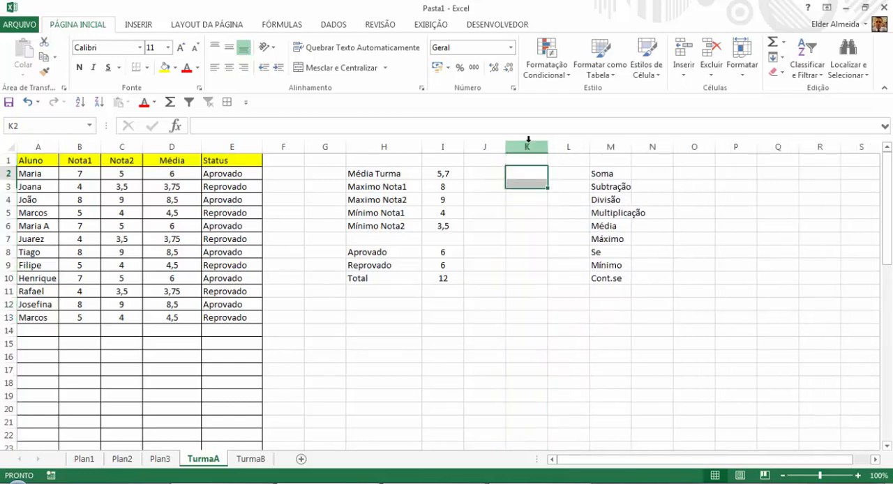
key("shift+Up")
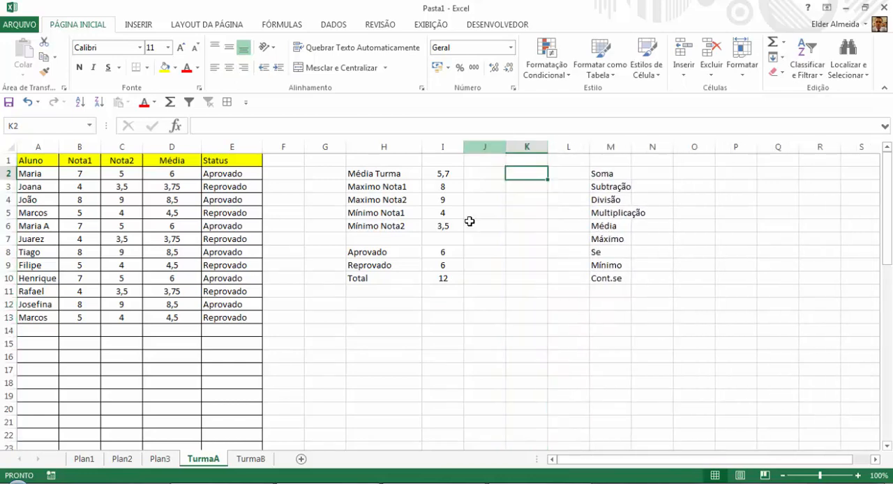
Change the Nota1 grade in B7 to 8.
left_click(478, 254)
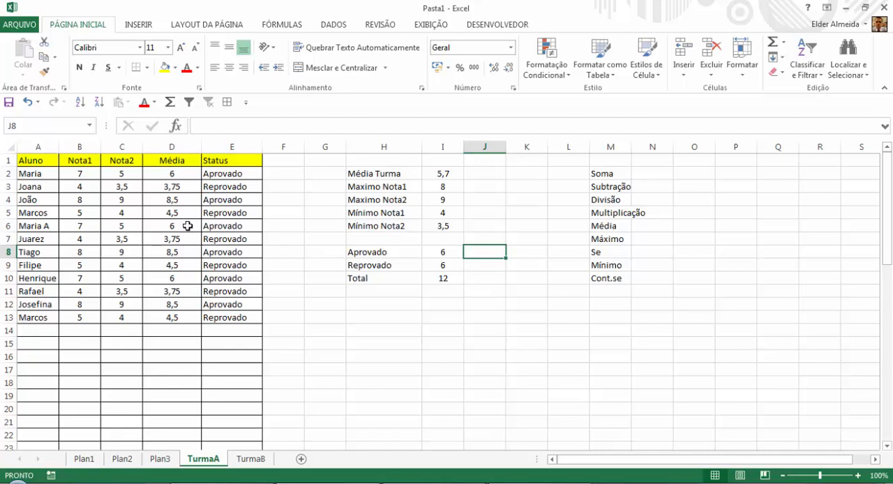
left_click(85, 237)
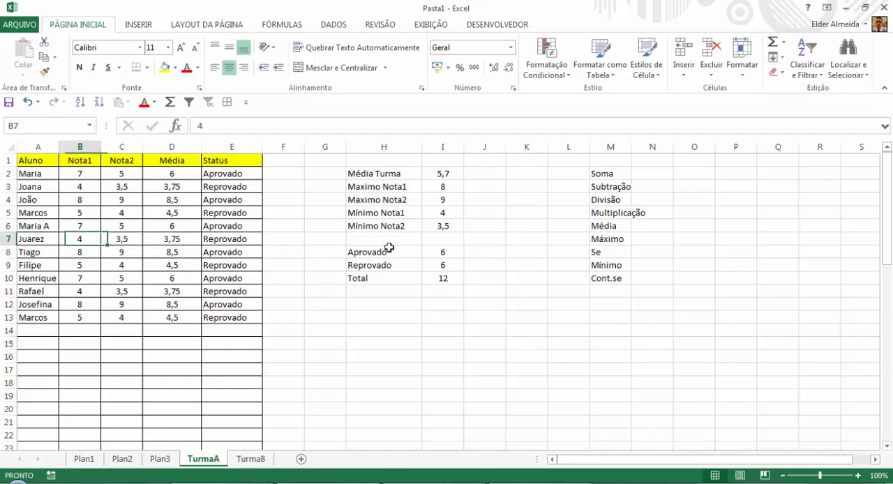
type("8")
key("Return")
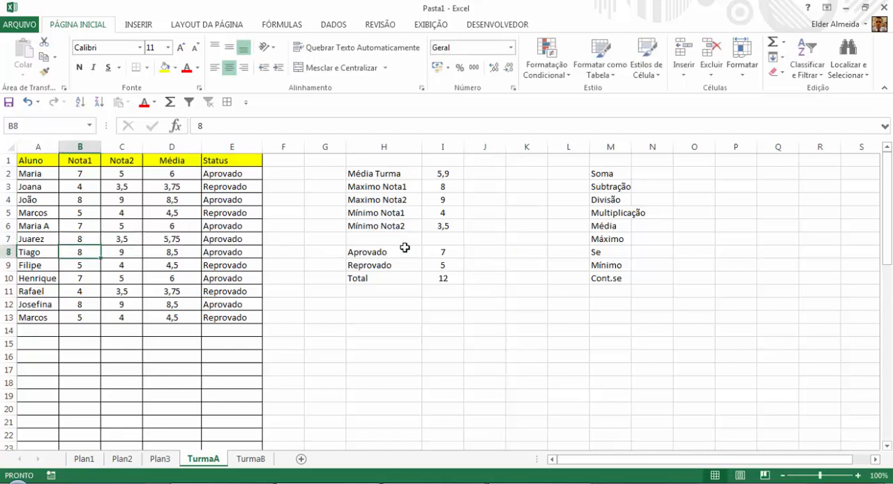
Change the Nota1 grade of the last student in B13 to 6.
key("Return")
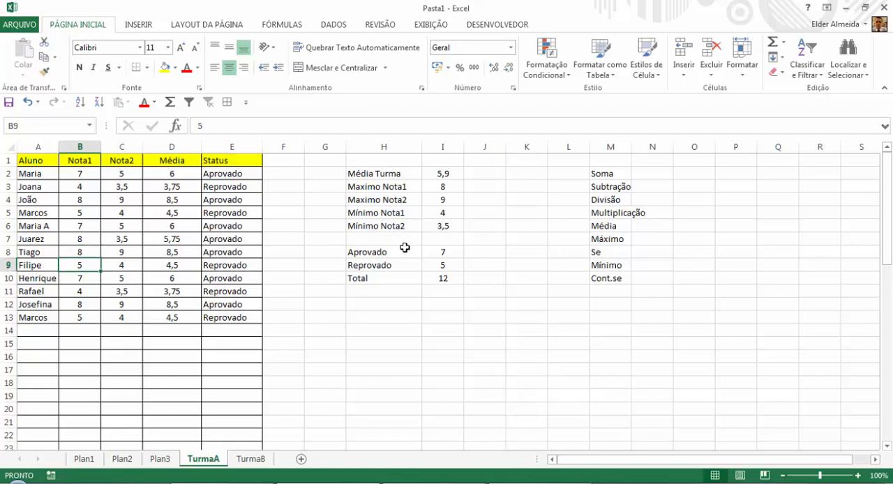
key("Return")
key("Return")
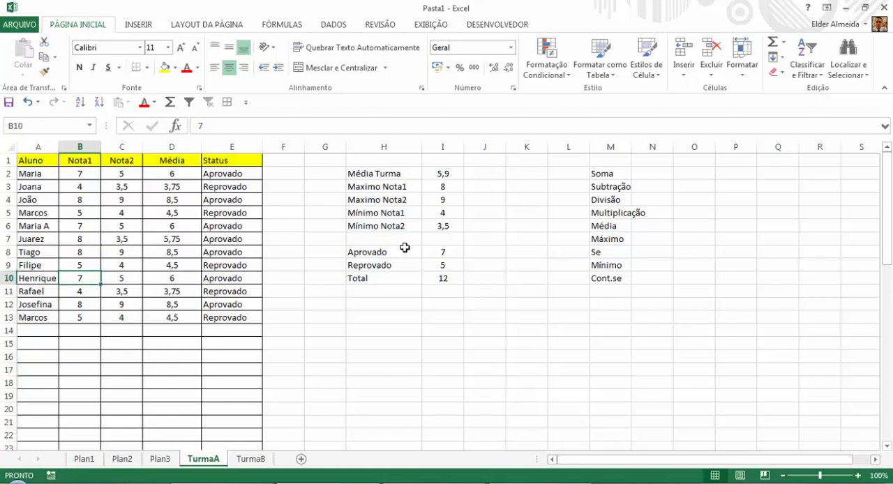
key("Return")
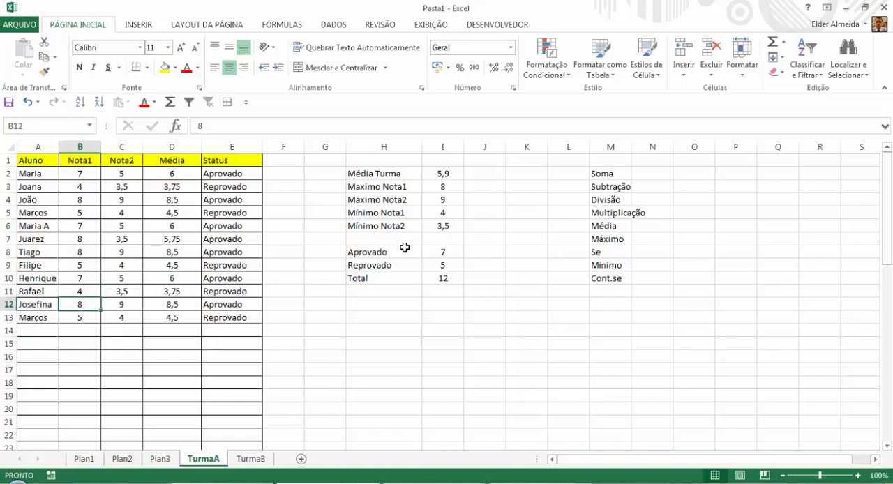
key("Return")
type("6")
key("Return")
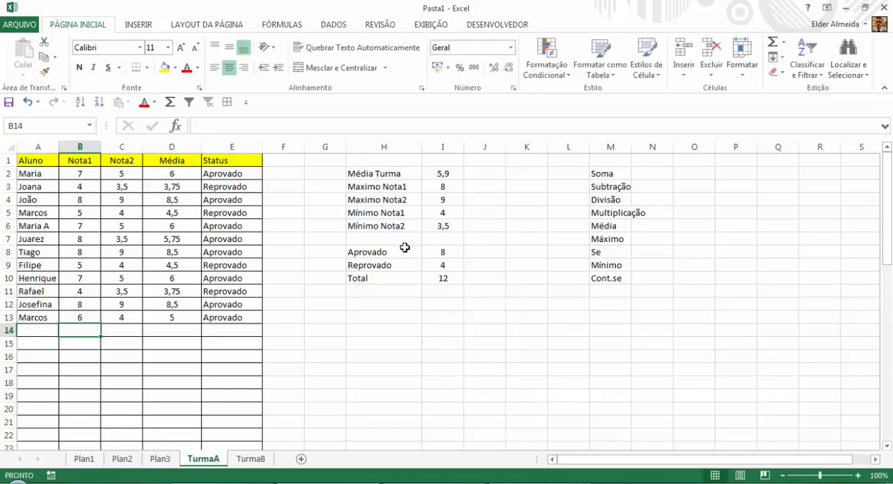
Calculate the Aprovado share of the total in J8 with the formula =I8/I10.
key("Up")
key("Up")
key("Up")
key("Up")
key("Right")
key("Right")
key("Right")
key("Right")
key("Right")
key("Right")
key("Right")
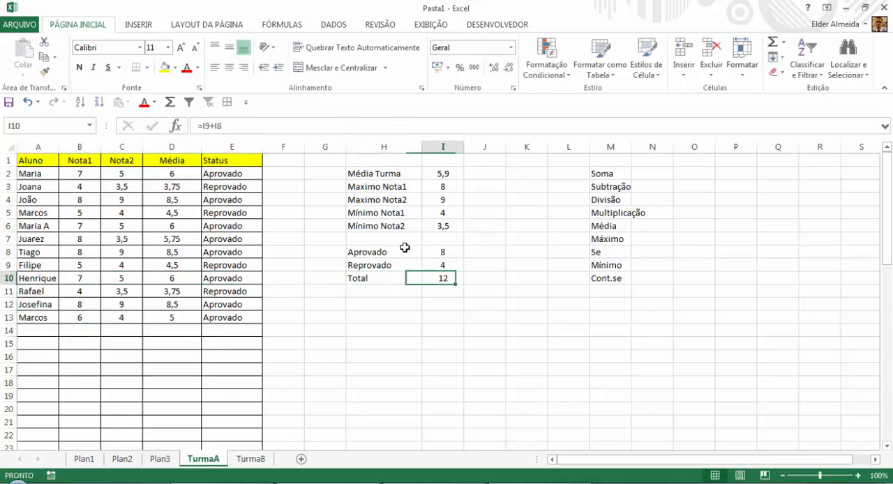
key("Up")
key("Up")
key("Right")
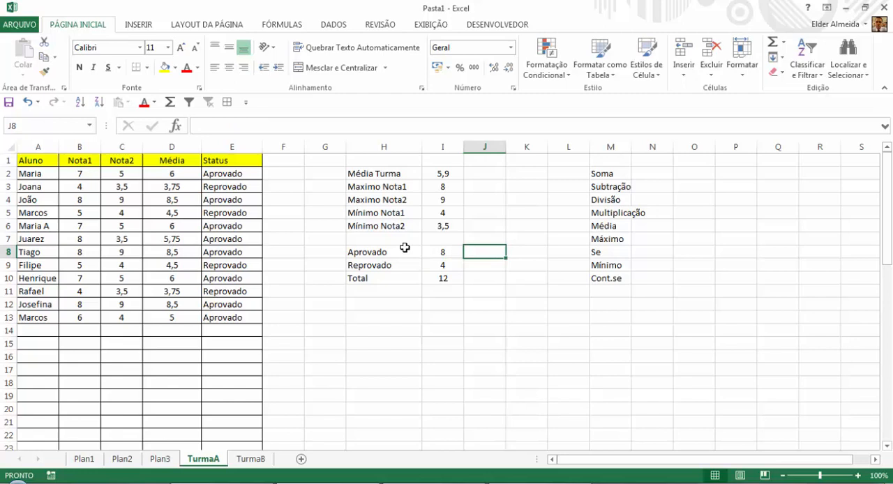
type("=")
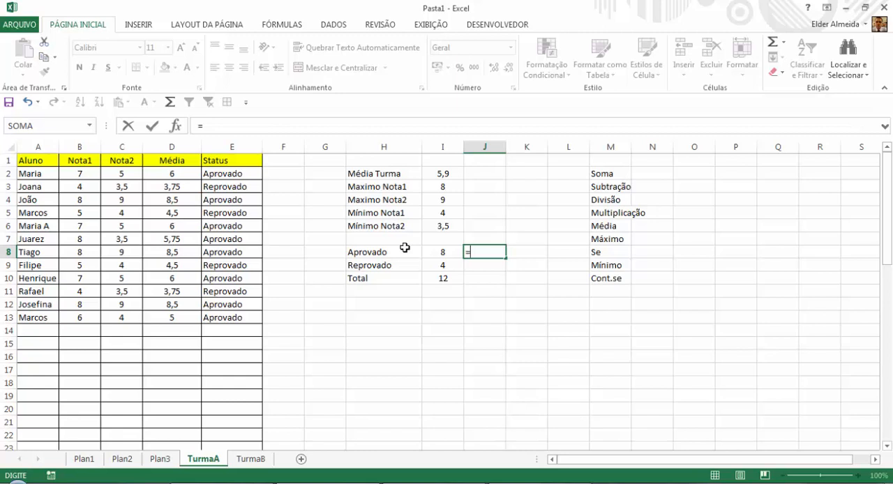
key("Left")
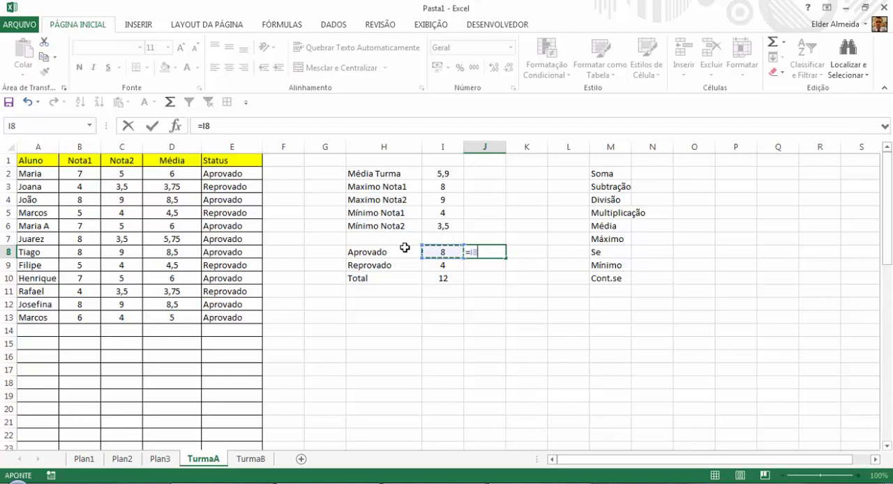
type("/")
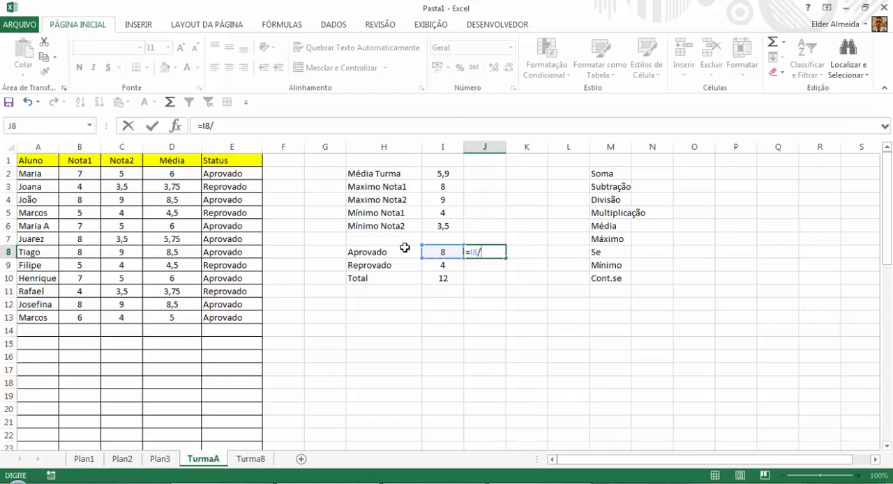
left_click(439, 277)
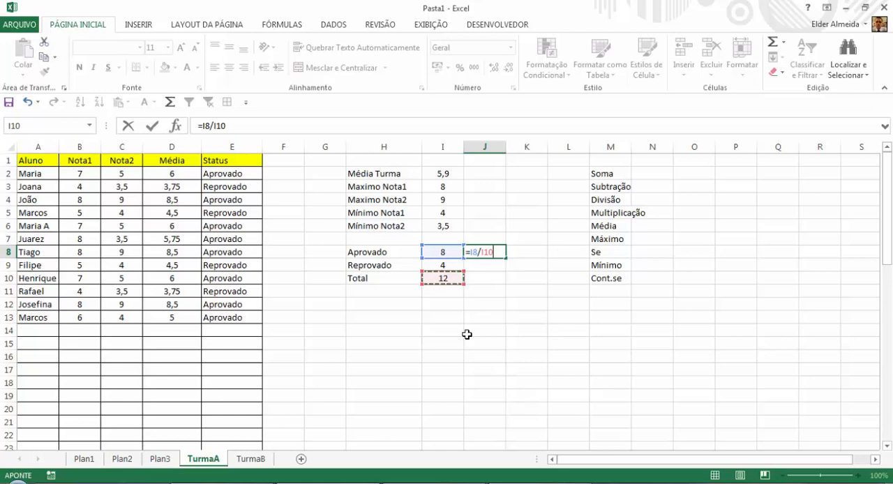
key("Return")
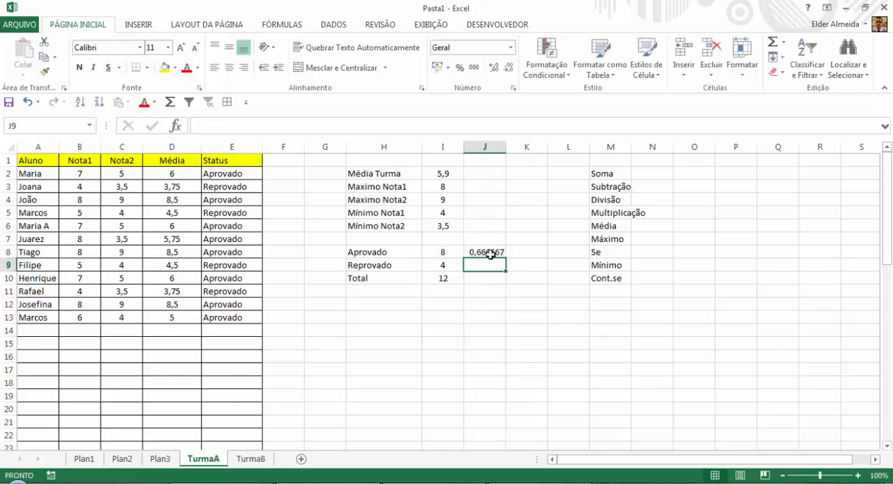
Format J8 as a percentage and try to fill its formula down to J9.
left_click(490, 254)
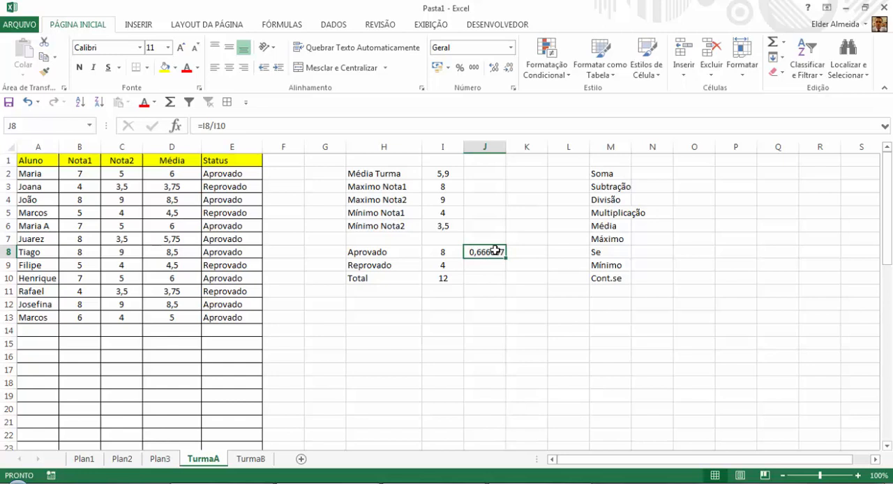
left_click(459, 69)
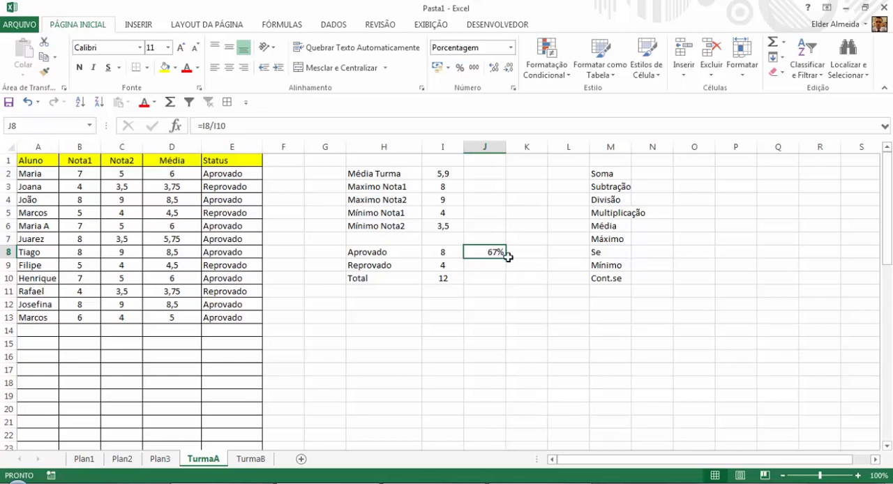
left_click_drag(507, 258, 505, 275)
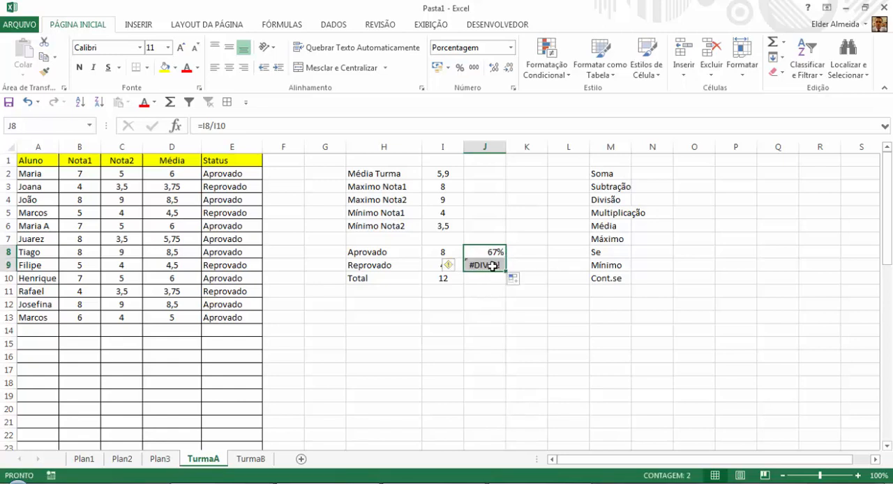
Examine the share formulas in J8 and J9 and the count and total cells in column I they refer to.
left_click(492, 306)
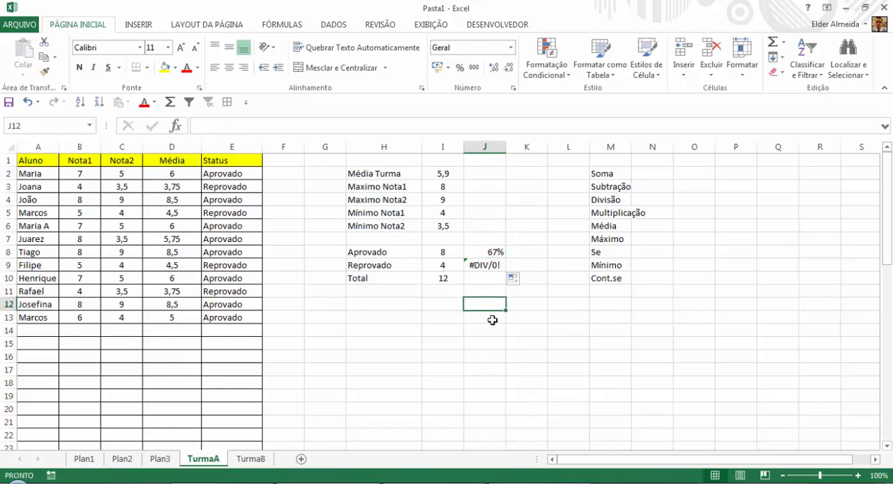
left_click(487, 267)
left_click(473, 287)
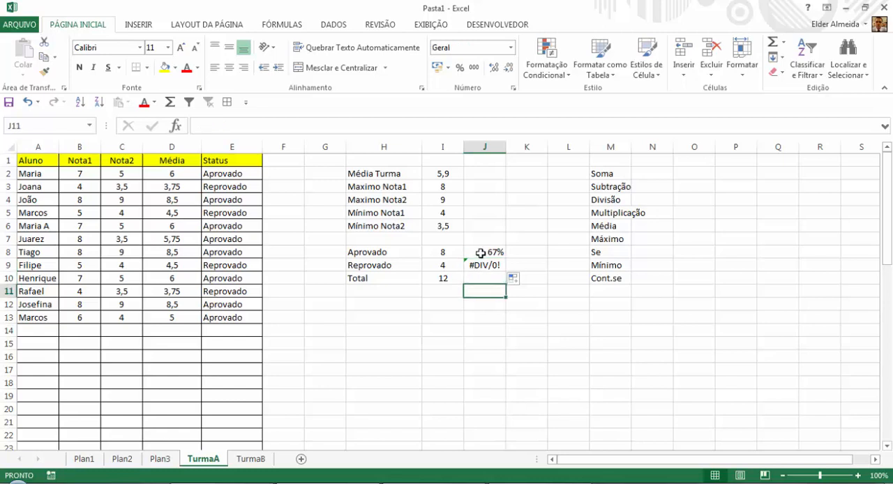
left_click(481, 253)
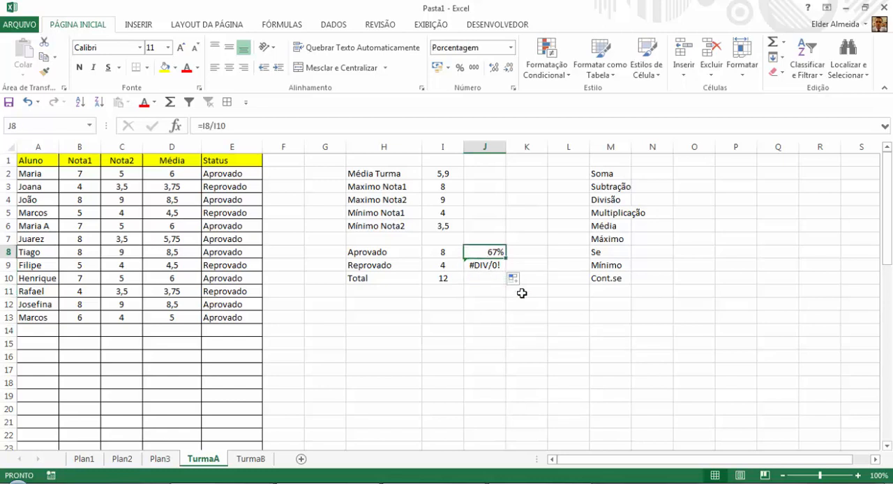
left_click(449, 253)
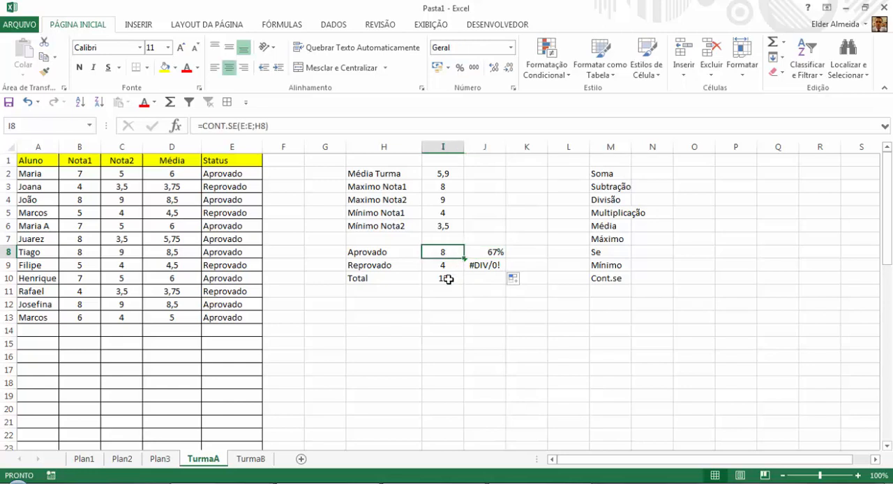
left_click(448, 279)
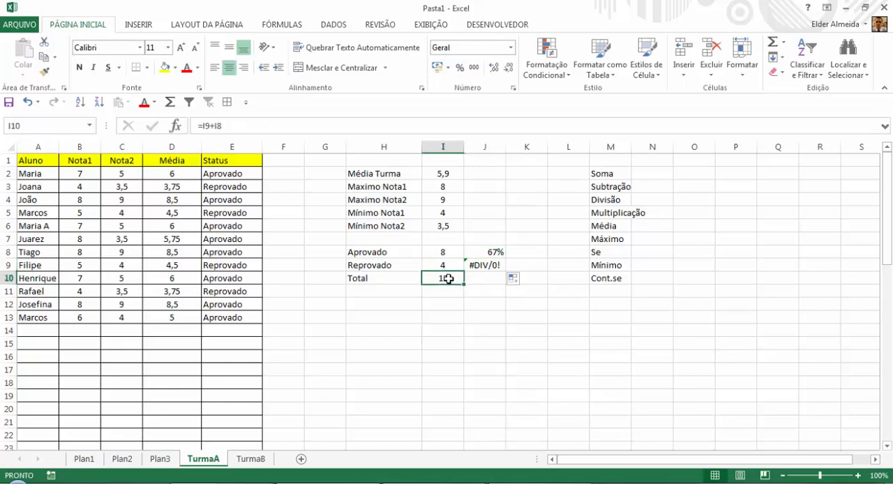
left_click(477, 251)
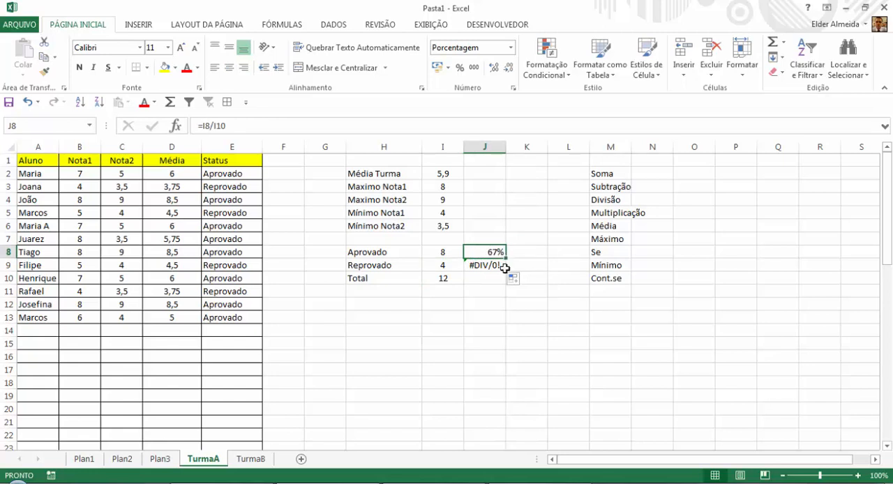
left_click(418, 265)
left_click(446, 291)
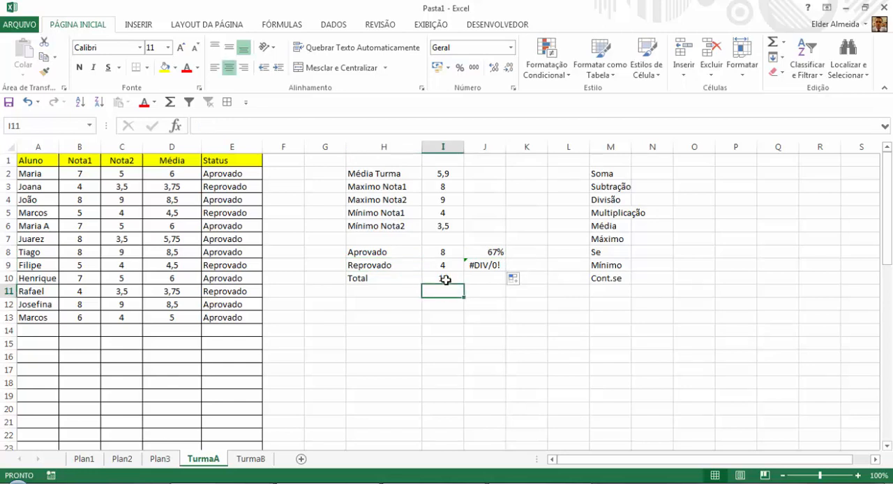
left_click(444, 266)
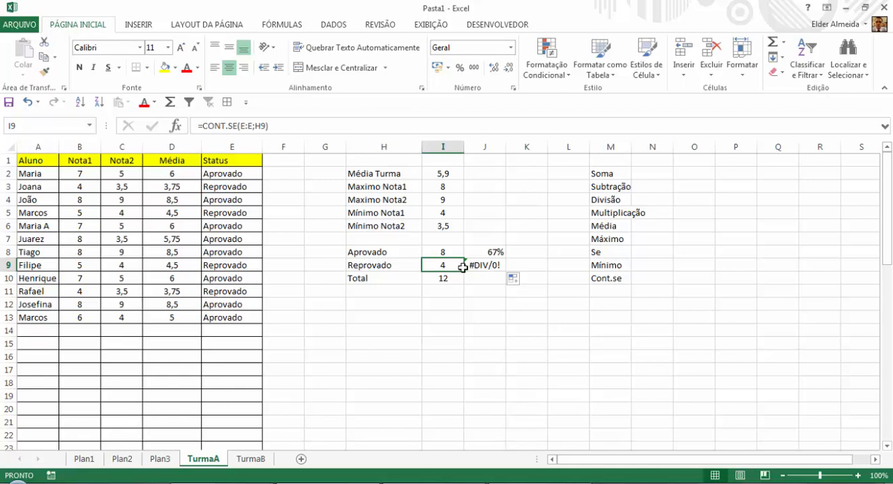
left_click(473, 253)
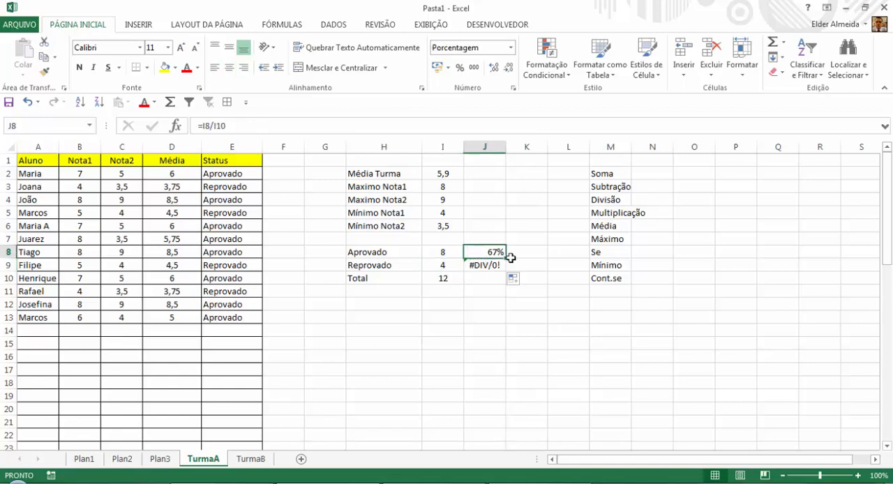
left_click_drag(506, 258, 507, 271)
left_click(446, 279)
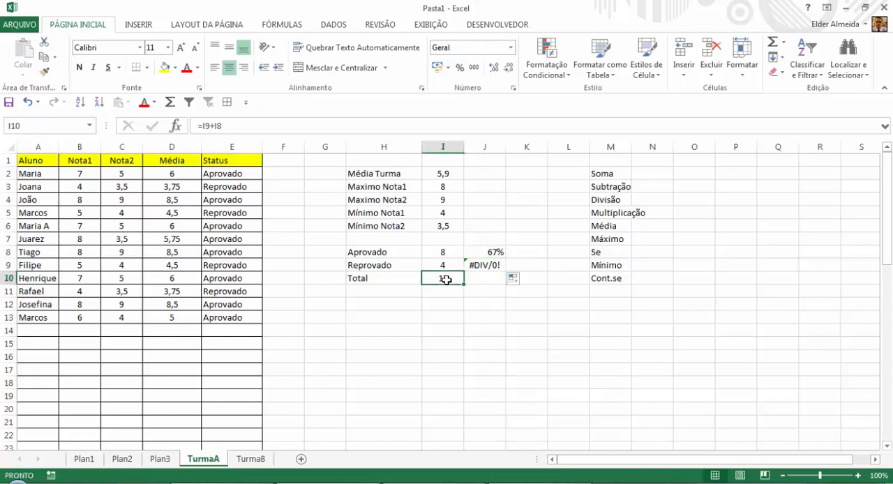
left_click(444, 253)
left_click(450, 267)
left_click(444, 278)
Make the total reference absolute in the J8 formula so it reads =I8/$I$10.
left_click(479, 251)
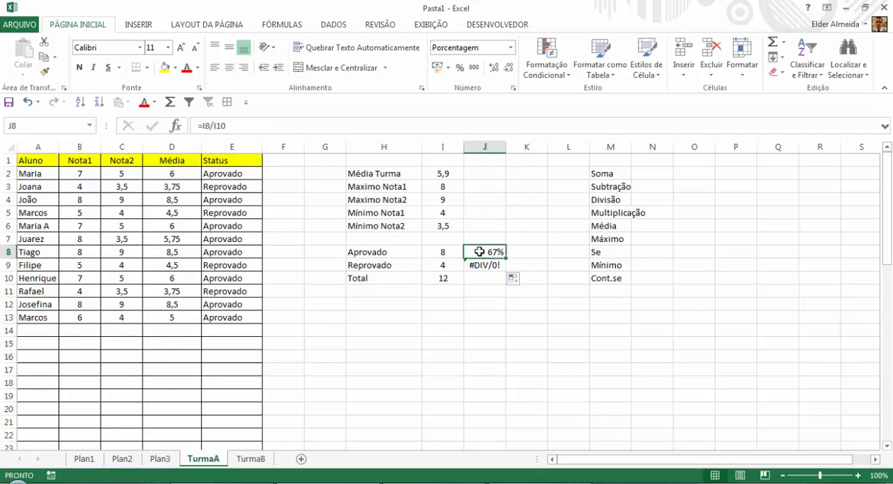
left_click(221, 125)
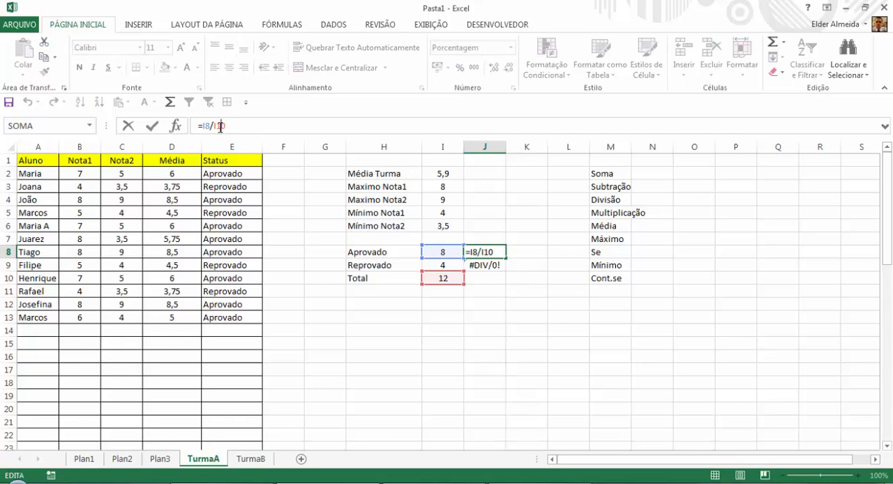
key("Tab")
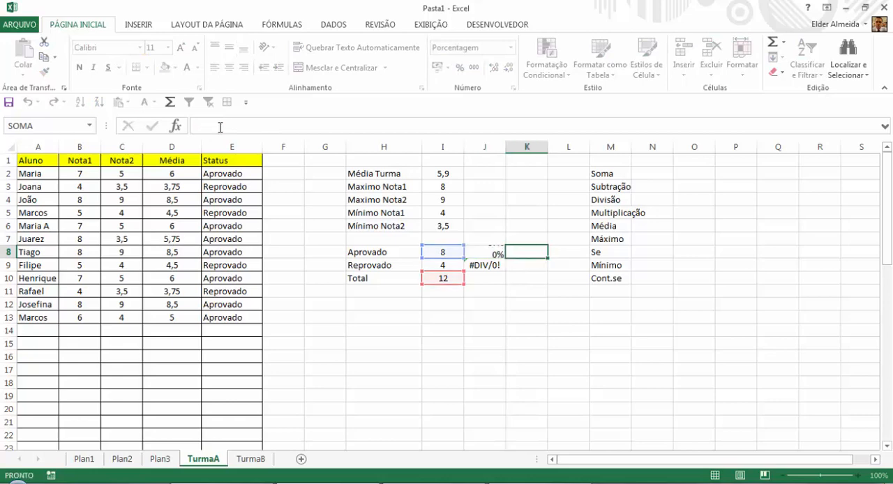
left_click(489, 252)
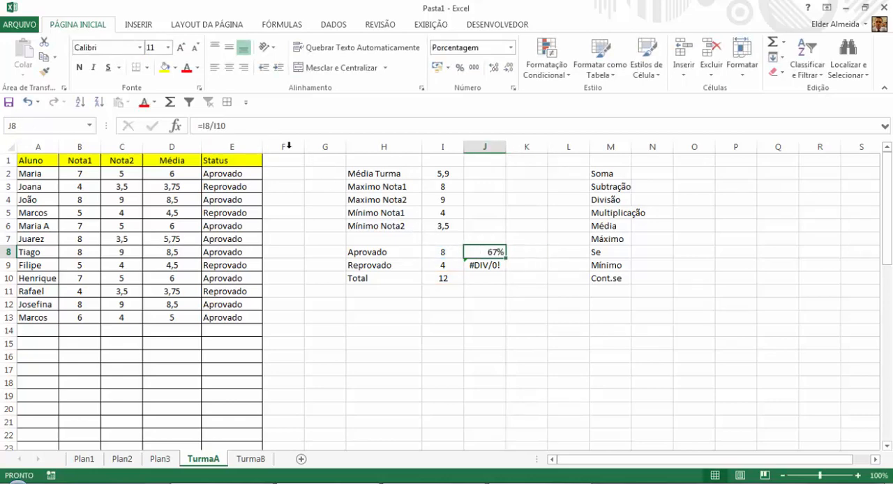
double_click(221, 125)
key("F4")
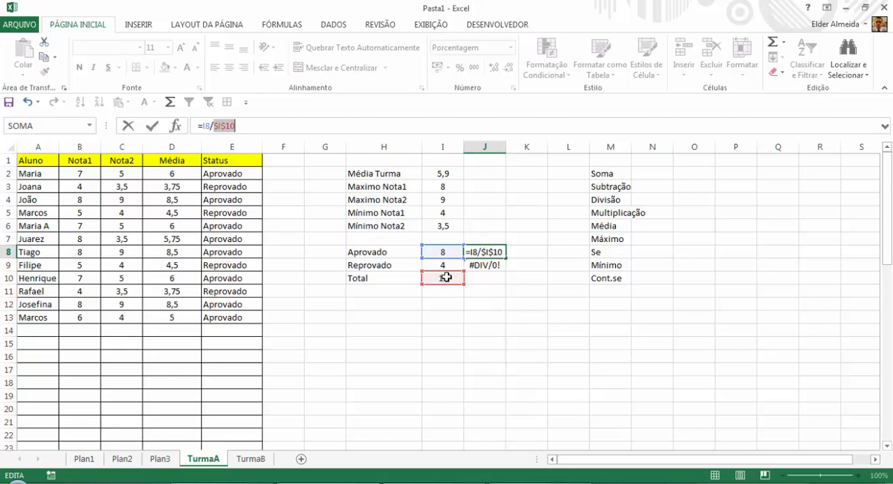
key("Return")
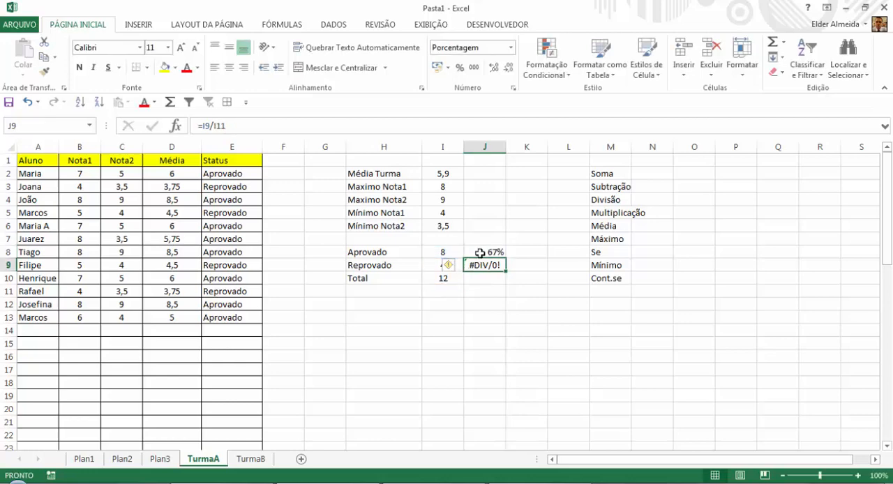
Fill the corrected percentage formula from J8 down to J9 and check the copied formula.
left_click(499, 255)
left_click_drag(505, 259, 505, 272)
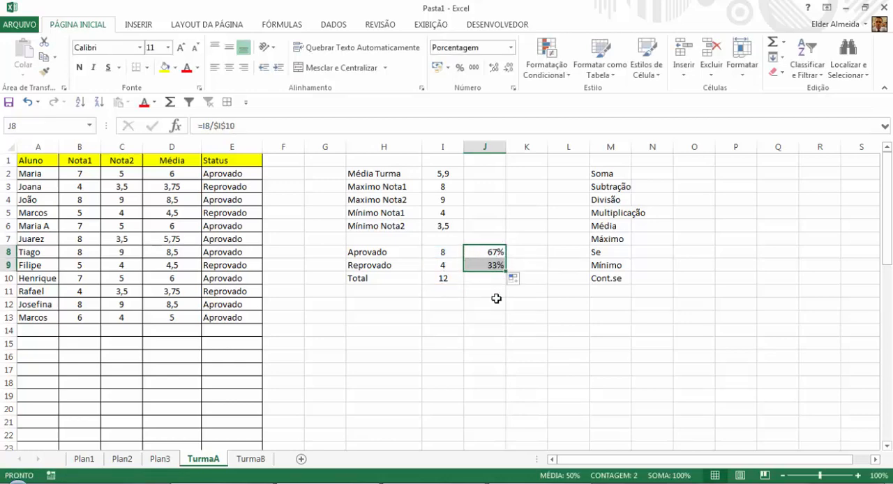
left_click(493, 263)
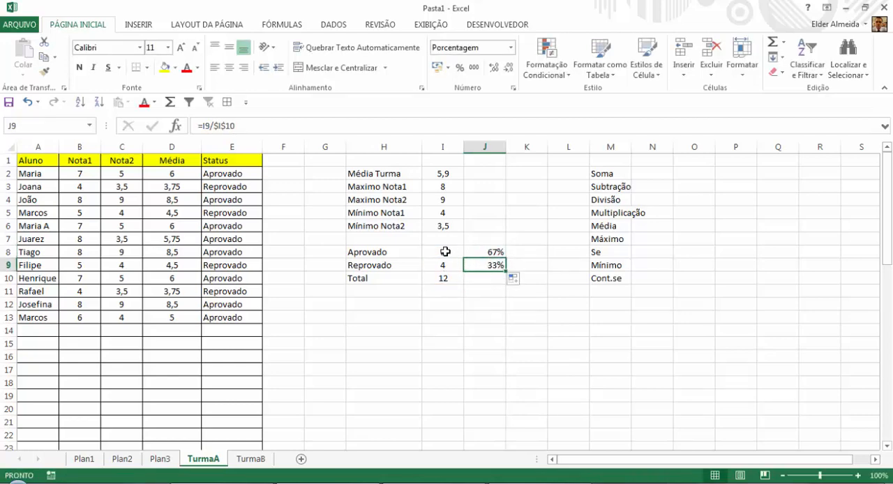
Compare the percentage formulas in J8 and J9, checking the relative count reference and the absolute total reference.
left_click(446, 251)
left_click(490, 253)
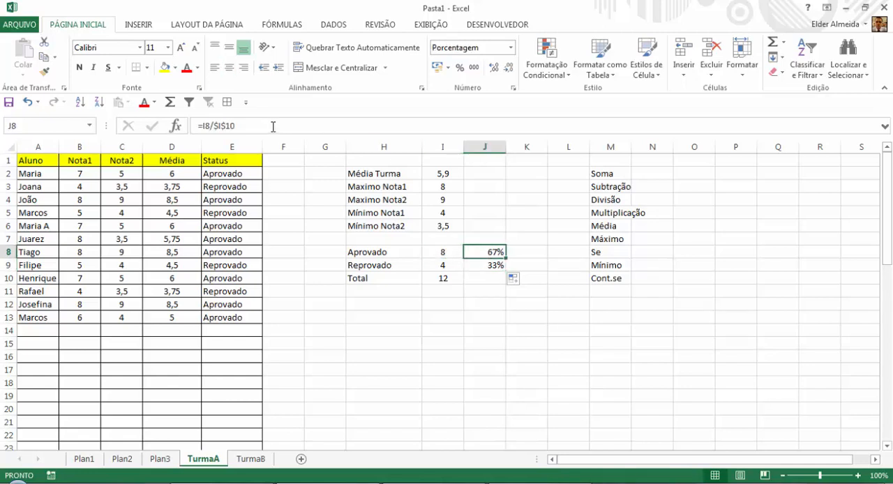
left_click(211, 125)
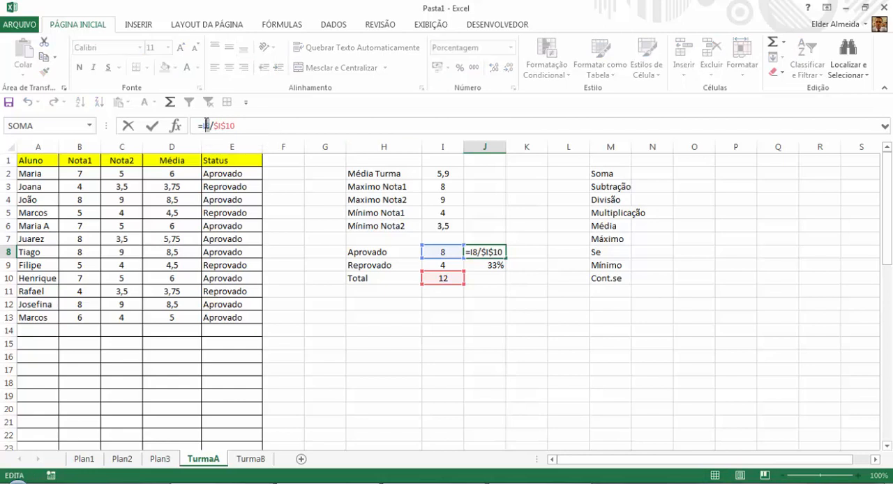
key("Return")
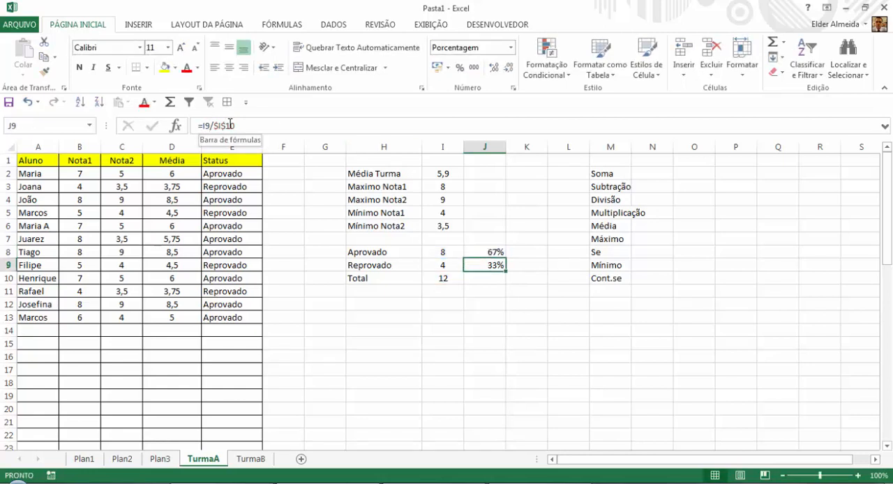
left_click(495, 254)
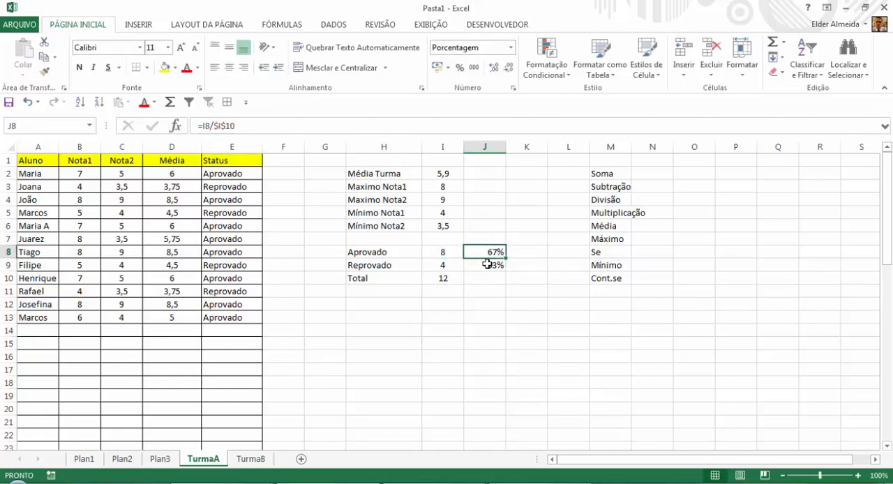
left_click(487, 264)
left_click(485, 255)
left_click(486, 265)
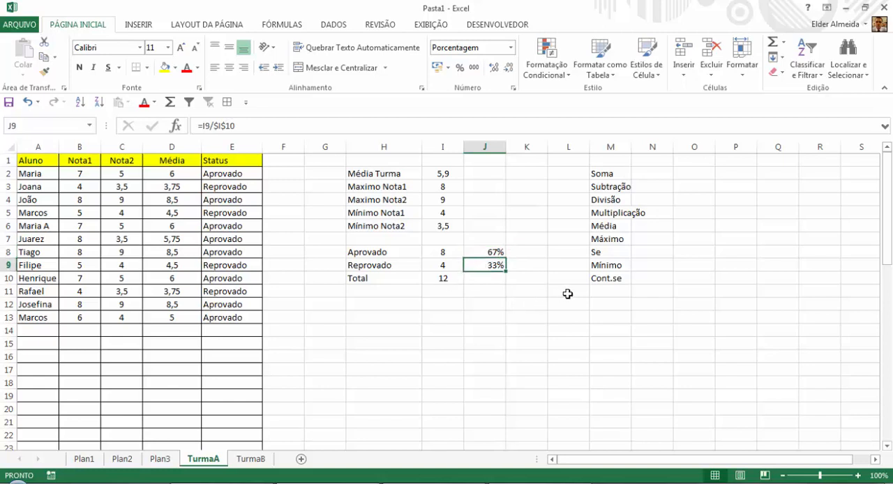
Add "Função Travar Célula" in M11 at the end of the list of covered functions.
left_click(612, 288)
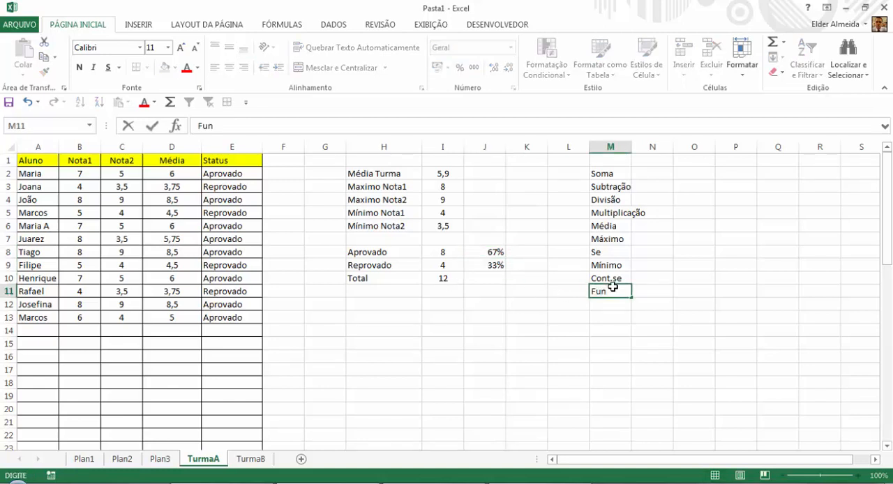
key("BackSpace")
type("nção Travar ")
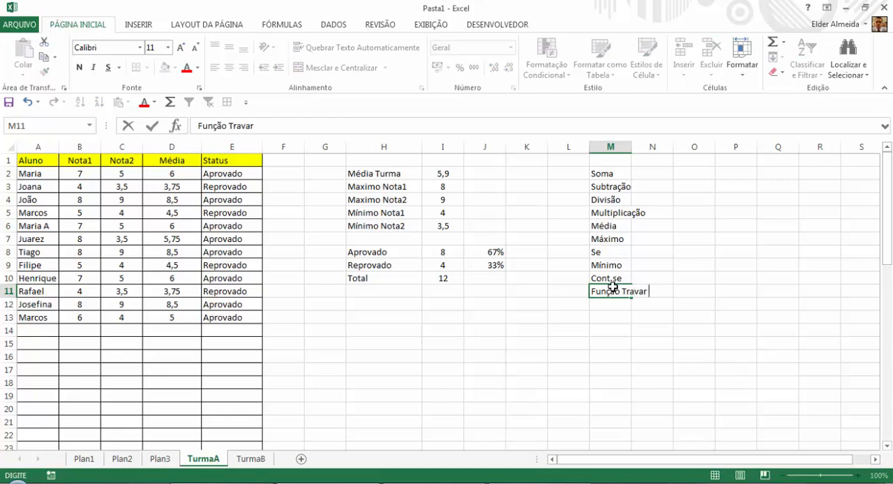
type("Célula")
key("Return")
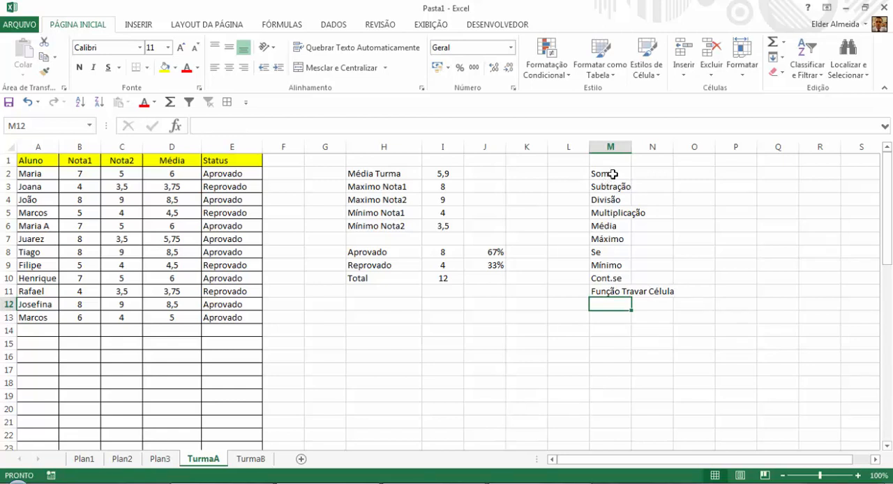
Review the list of covered functions in column M, from Soma through Cont.se.
left_click_drag(611, 173, 617, 225)
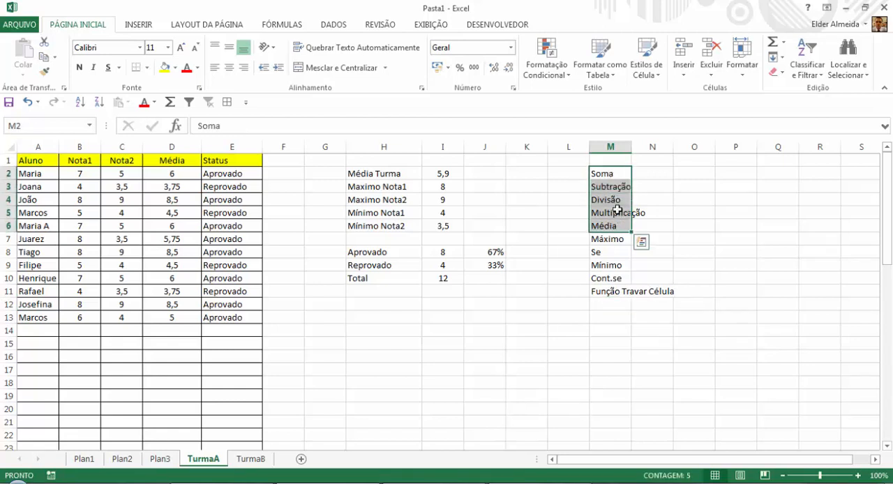
left_click(620, 178)
left_click(621, 187)
left_click(619, 200)
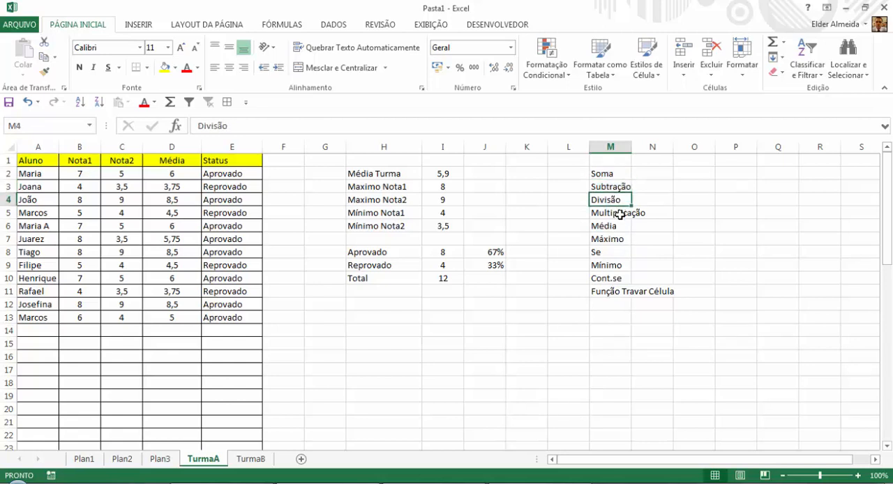
left_click(620, 212)
left_click(620, 225)
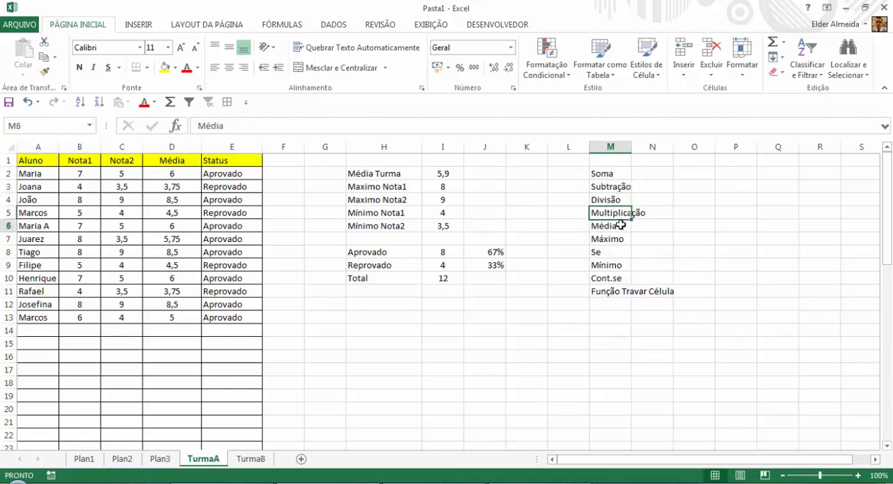
left_click(620, 238)
left_click(618, 253)
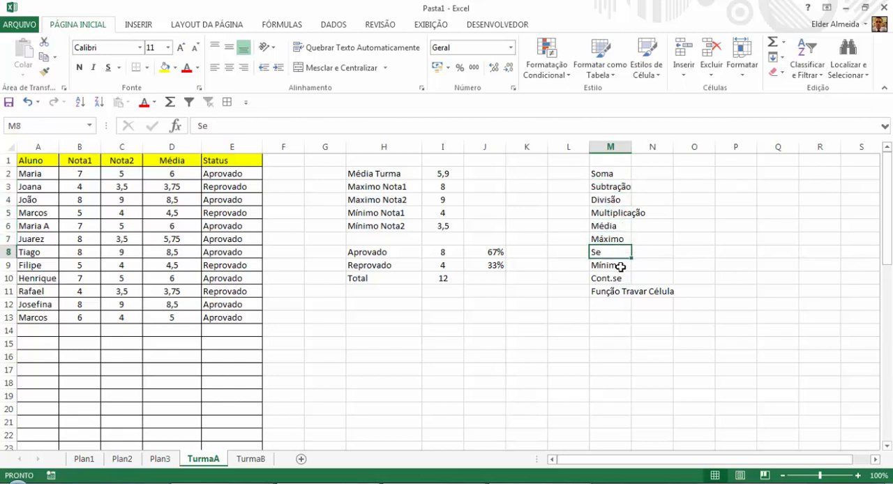
left_click(620, 266)
left_click(619, 279)
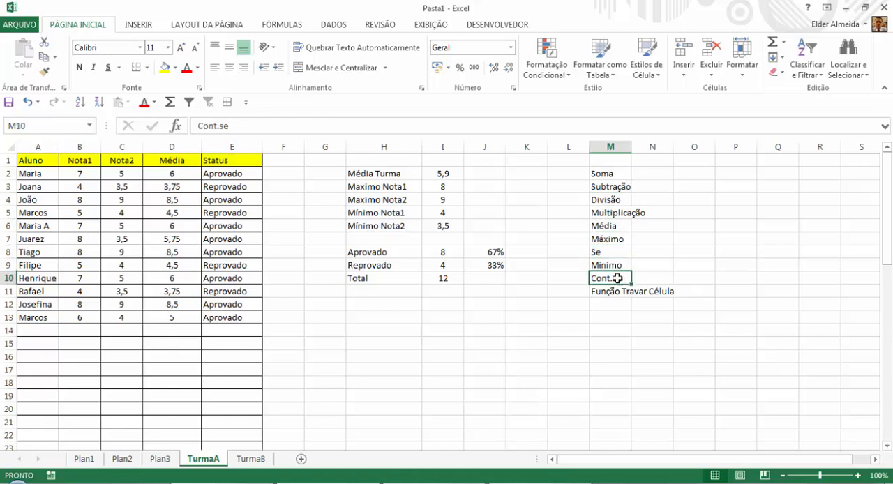
Auto-fit column M's width to the longest entry in the function list.
left_click(603, 290)
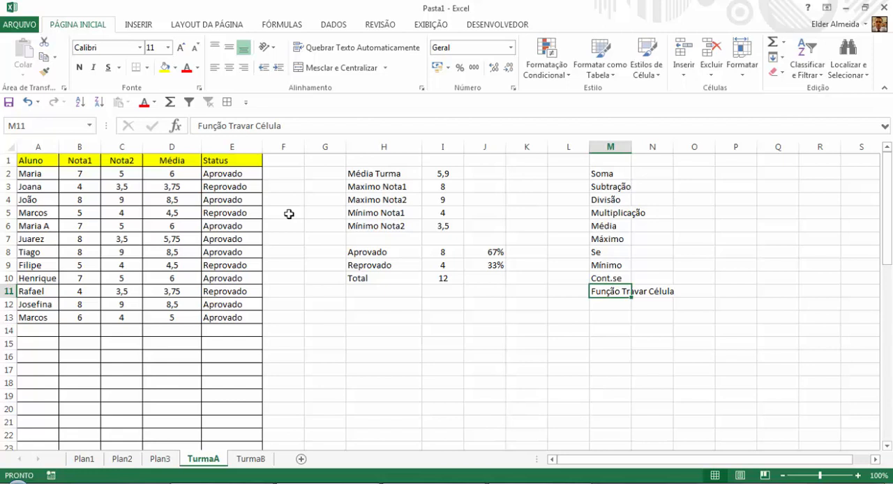
double_click(629, 140)
left_click(602, 249)
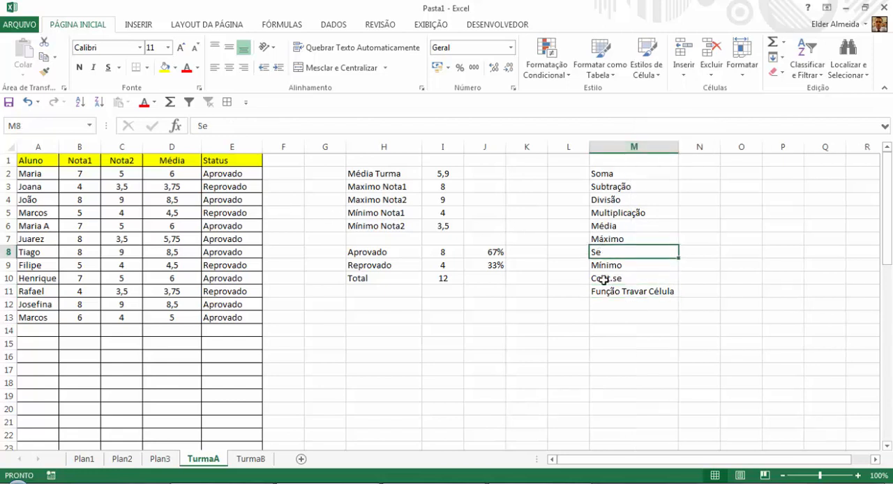
left_click(604, 279)
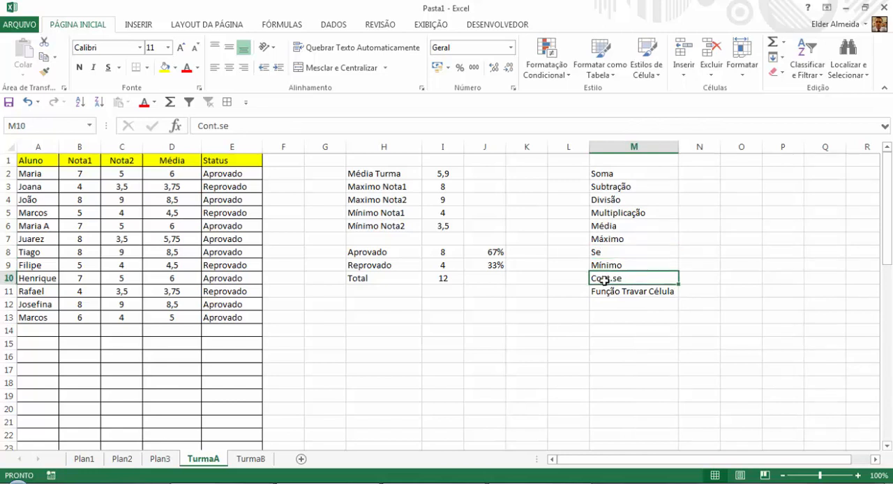